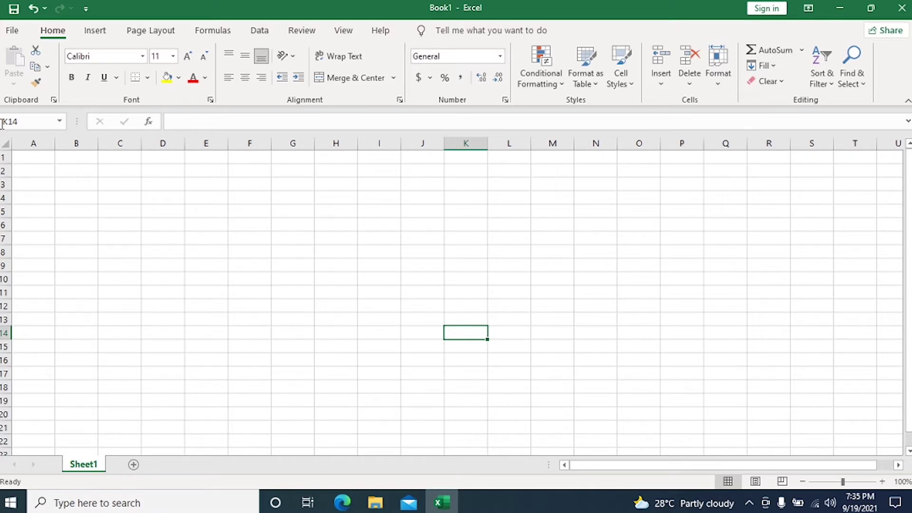
{"action": "left_click_drag", "start_coordinate": [44, 137], "coordinate": [617, 130]}
{"action": "left_click", "coordinate": [712, 240]}
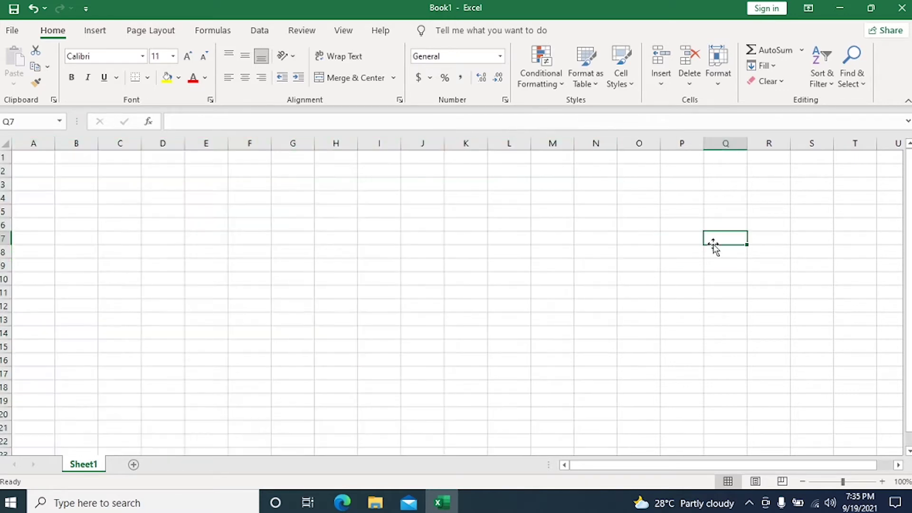
{"action": "left_click_drag", "start_coordinate": [3, 157], "coordinate": [2, 370]}
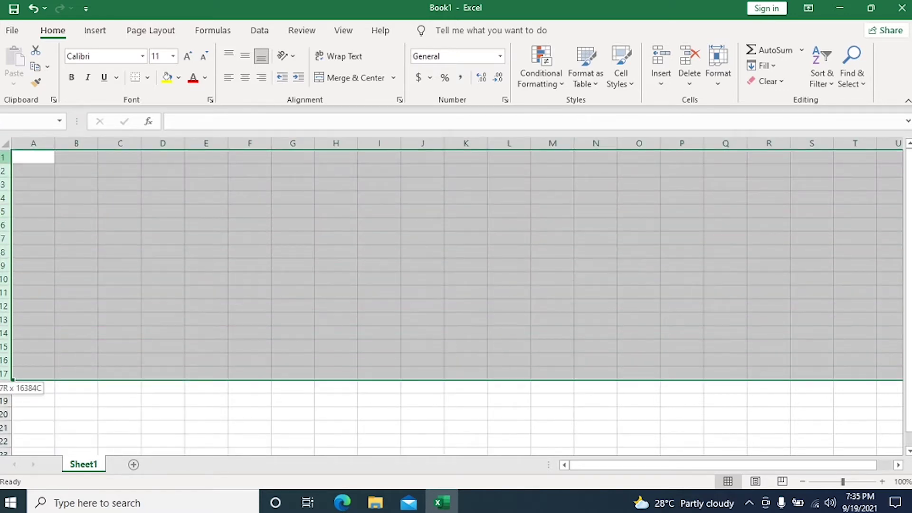
{"action": "left_click", "coordinate": [297, 309]}
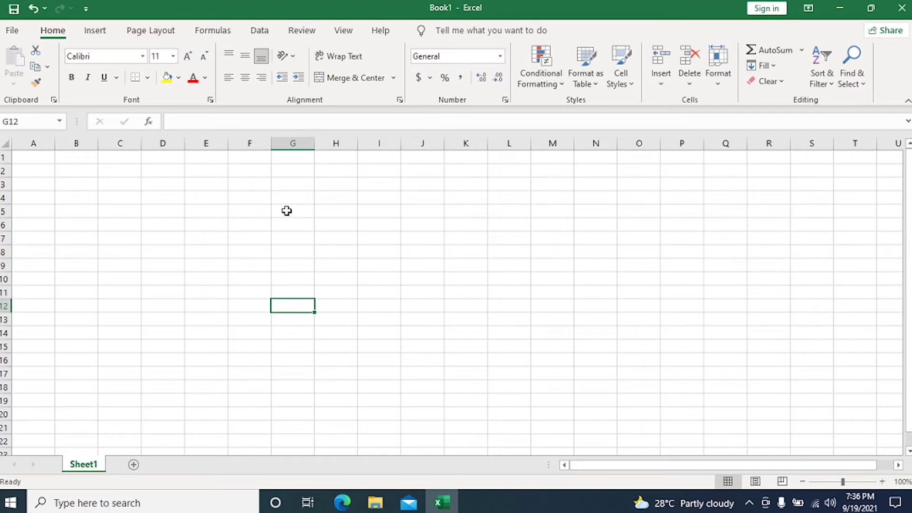
Select the ten-by-ten cell range F4:O13, starting from cell F4
{"action": "left_click", "coordinate": [240, 197]}
{"action": "left_click_drag", "start_coordinate": [238, 196], "coordinate": [203, 221]}
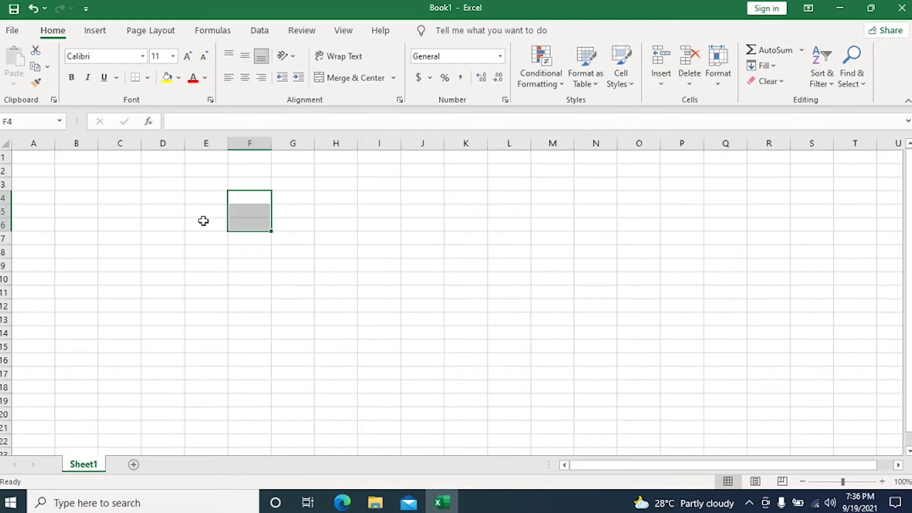
{"action": "double_click", "coordinate": [241, 197]}
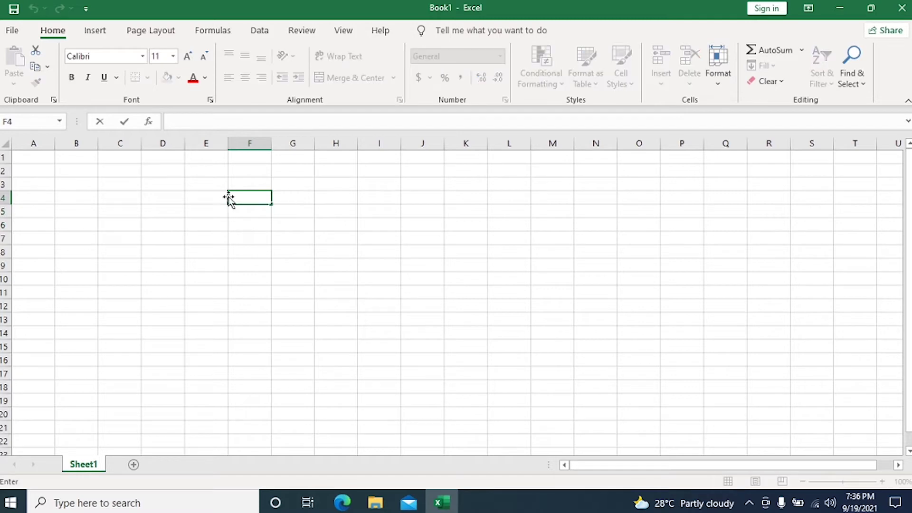
{"action": "key", "text": "Tab"}
{"action": "left_click_drag", "start_coordinate": [246, 198], "coordinate": [643, 201]}
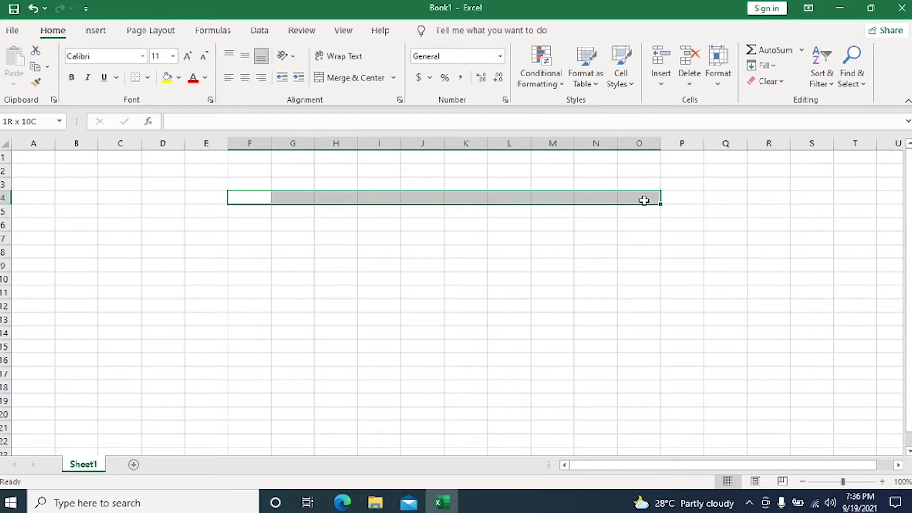
{"action": "left_click_drag", "start_coordinate": [644, 200], "coordinate": [632, 316]}
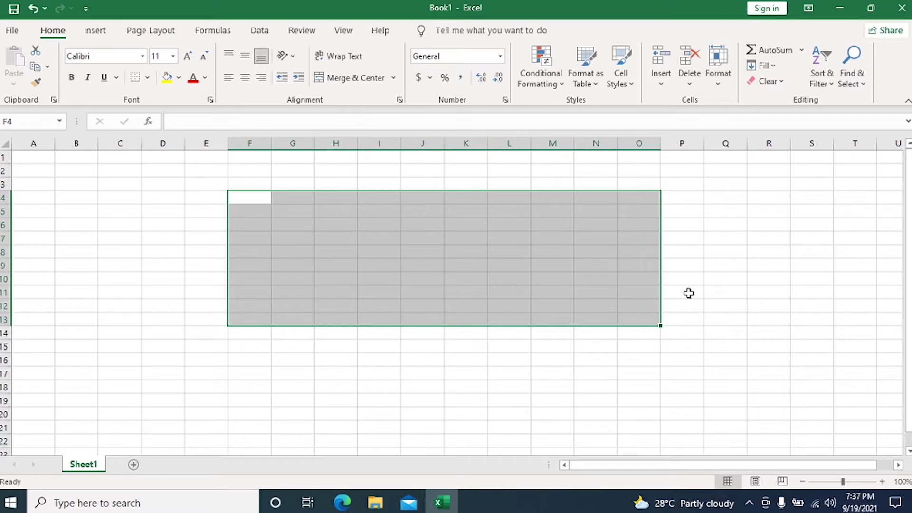
{"action": "left_click", "coordinate": [241, 197]}
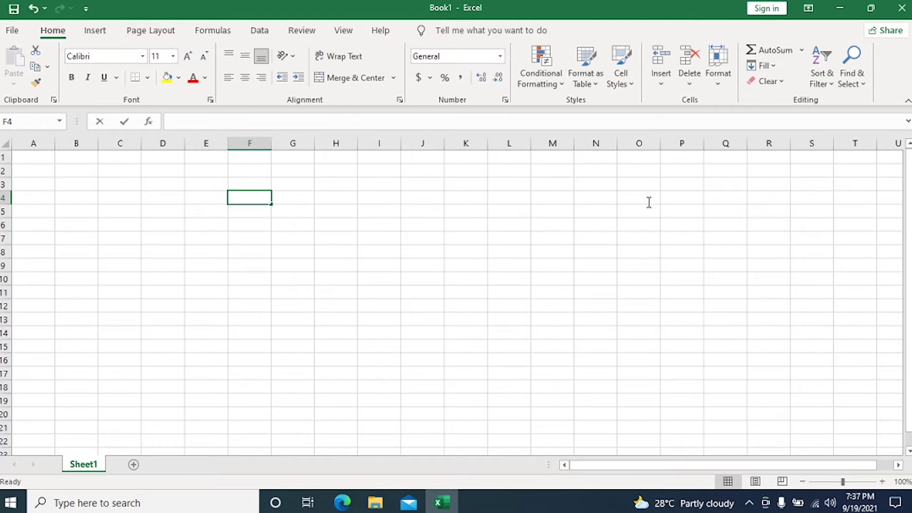
{"action": "left_click", "coordinate": [426, 258]}
Apply Thick Outside Borders around the cell range F4:O13
{"action": "left_click_drag", "start_coordinate": [254, 197], "coordinate": [644, 320]}
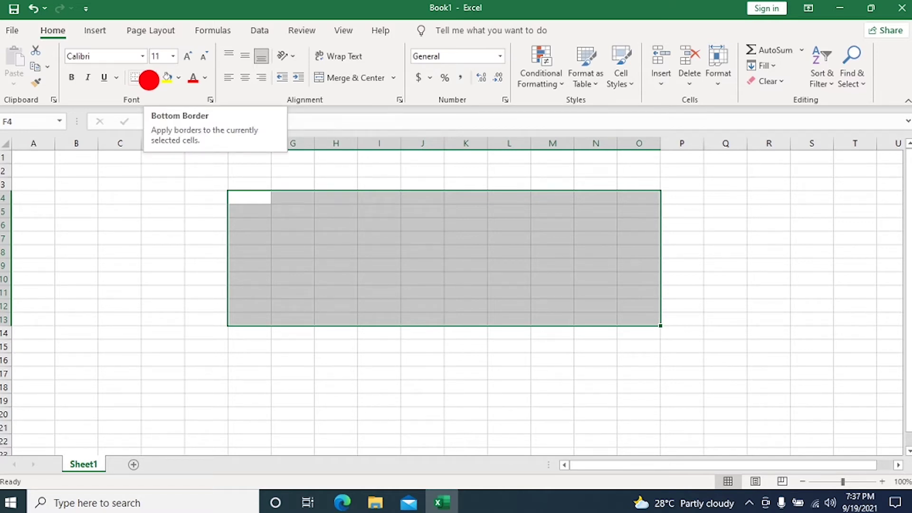
{"action": "left_click", "coordinate": [149, 80]}
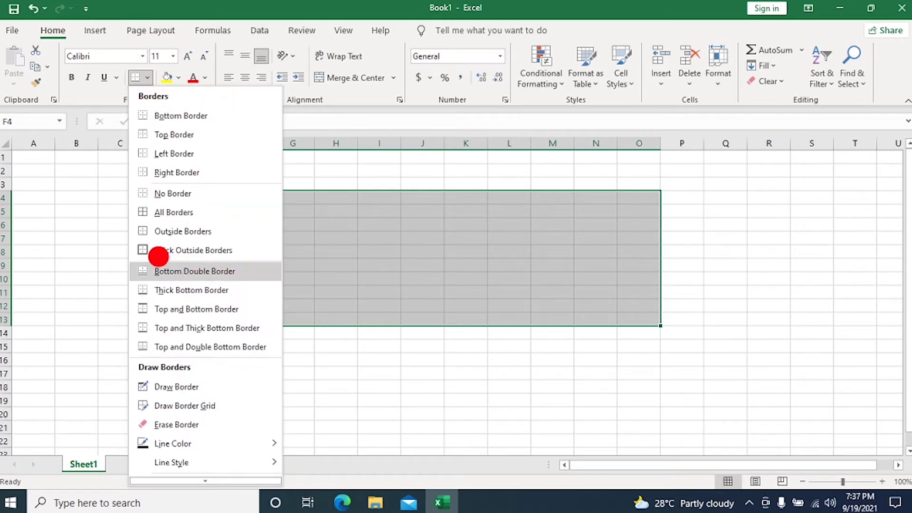
{"action": "left_click", "coordinate": [201, 247]}
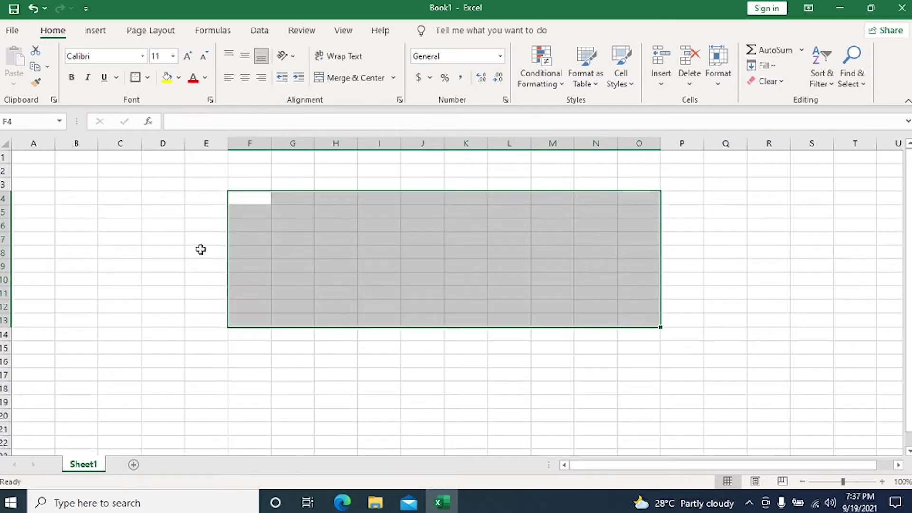
{"action": "left_click", "coordinate": [482, 388]}
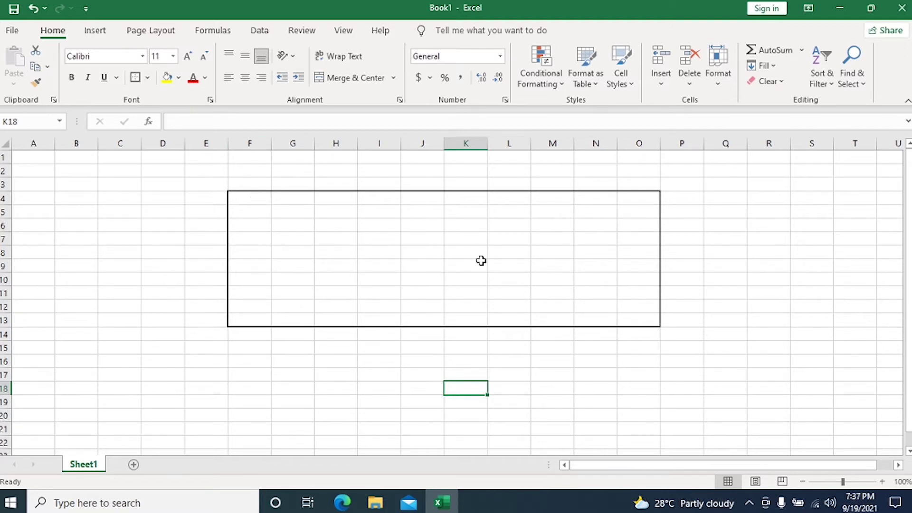
Apply All Borders to the range F4:O13 so that every cell in it is outlined
{"action": "left_click_drag", "start_coordinate": [238, 197], "coordinate": [627, 319]}
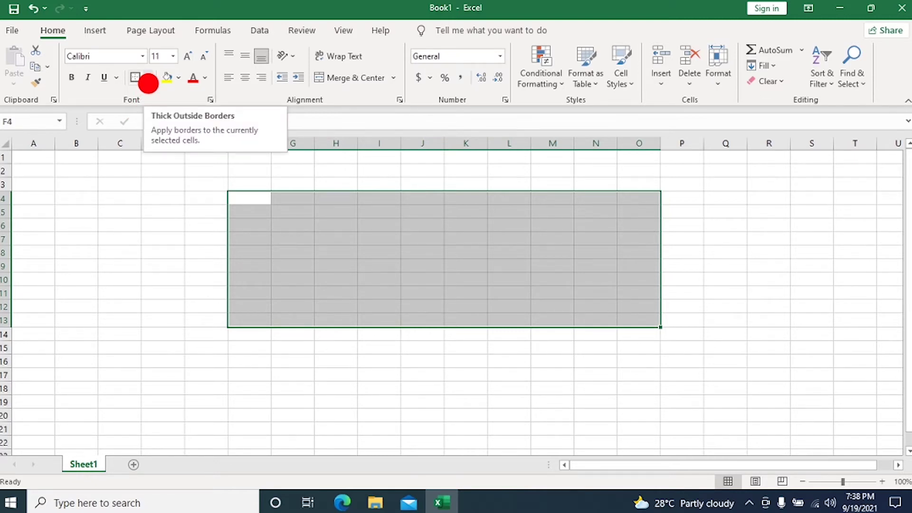
{"action": "left_click", "coordinate": [148, 83]}
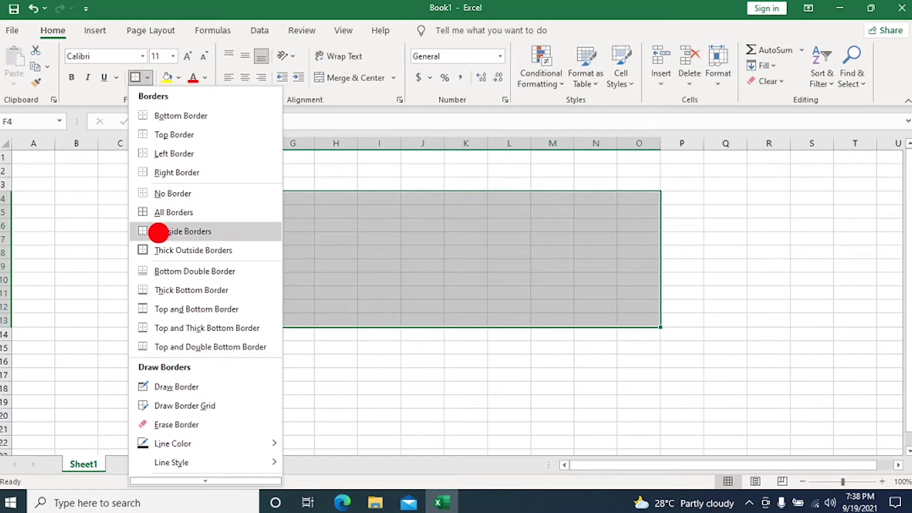
{"action": "left_click", "coordinate": [184, 218]}
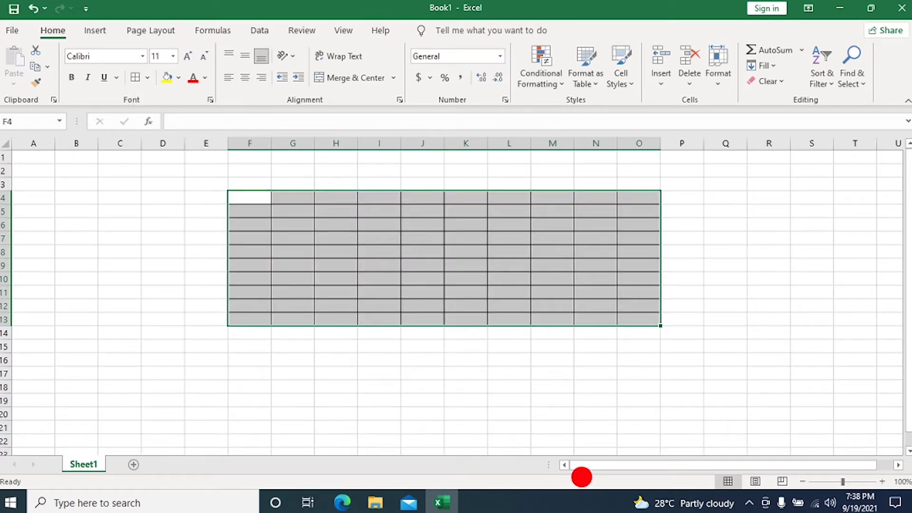
{"action": "left_click", "coordinate": [546, 405]}
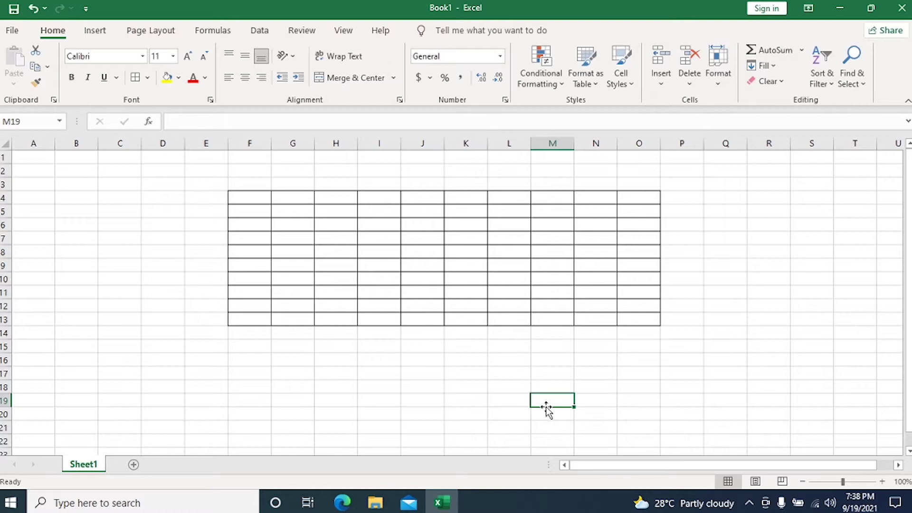
Add Thick Outside Borders around the gridded table in F4:O13
{"action": "left_click_drag", "start_coordinate": [246, 197], "coordinate": [642, 320]}
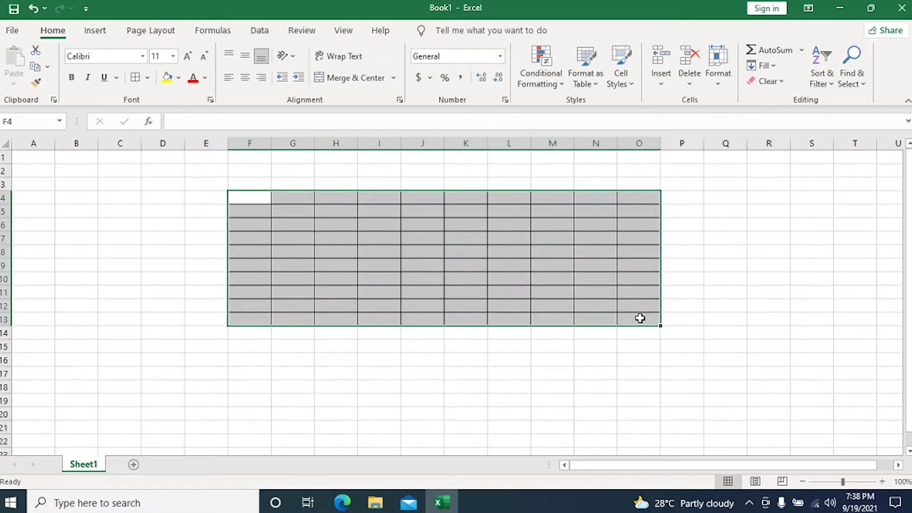
{"action": "left_click", "coordinate": [142, 77]}
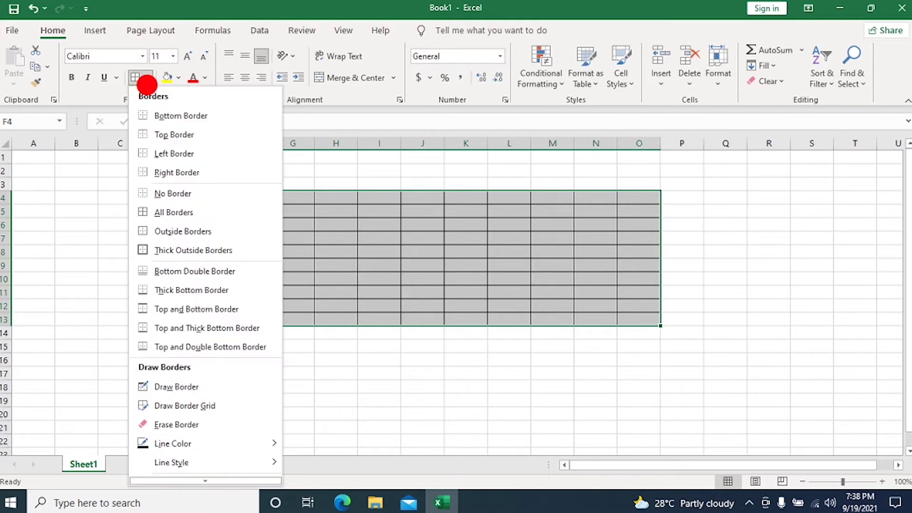
{"action": "left_click", "coordinate": [184, 249]}
{"action": "left_click", "coordinate": [563, 414]}
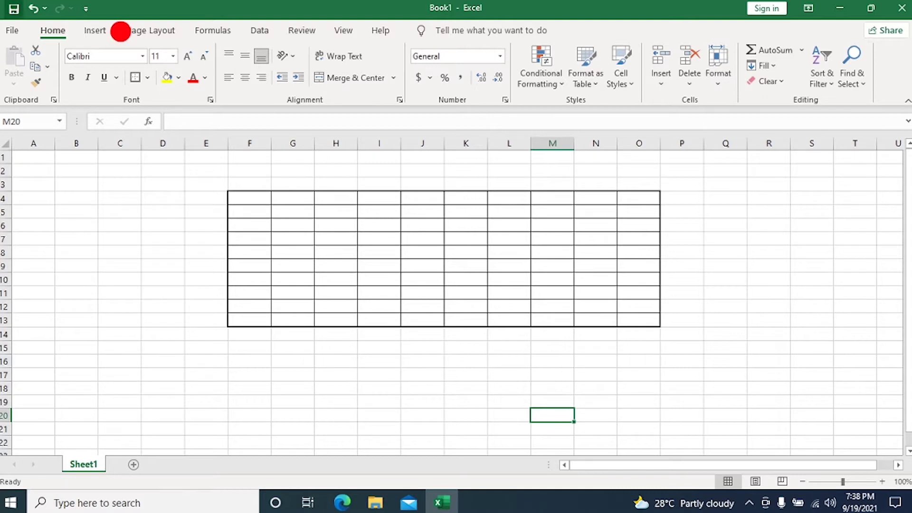
Reapply Thick Outside Borders to the whole table range F4:O13
{"action": "left_click", "coordinate": [148, 79]}
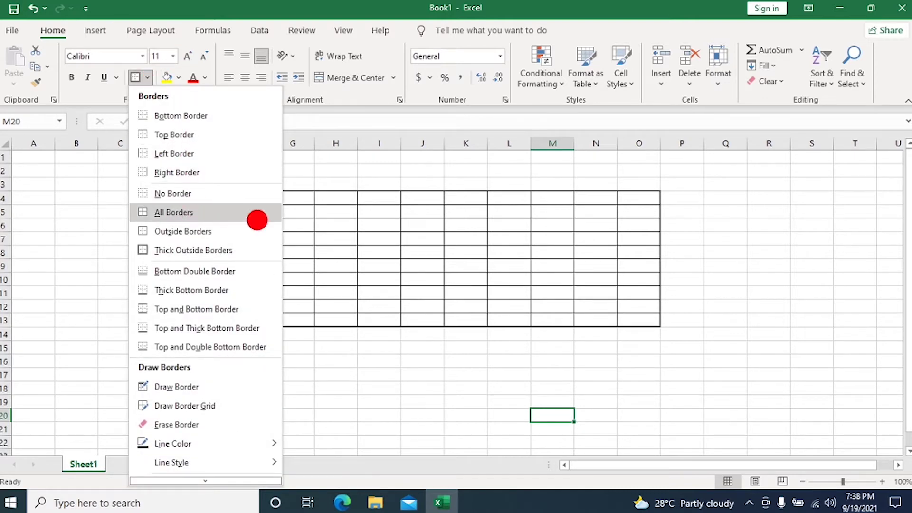
{"action": "left_click", "coordinate": [192, 216]}
{"action": "left_click_drag", "start_coordinate": [245, 197], "coordinate": [645, 322]}
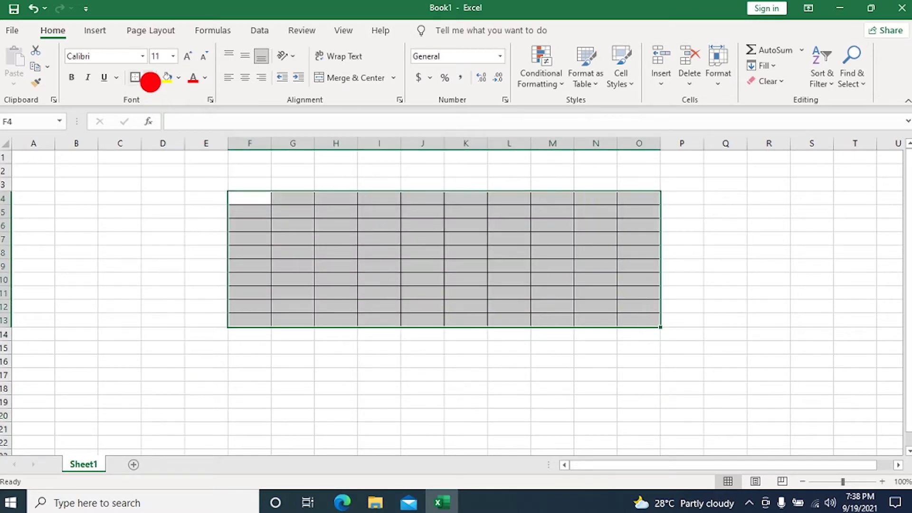
{"action": "left_click", "coordinate": [148, 78]}
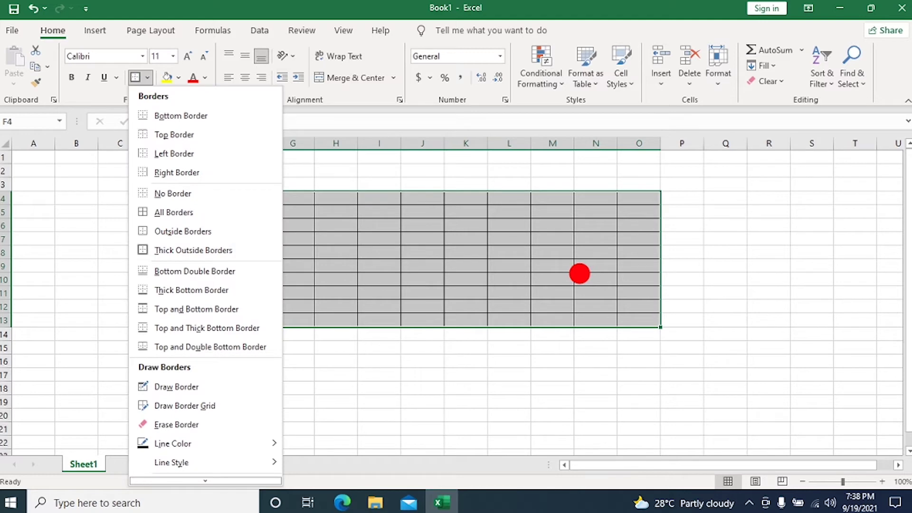
{"action": "left_click", "coordinate": [166, 249]}
{"action": "left_click", "coordinate": [767, 320]}
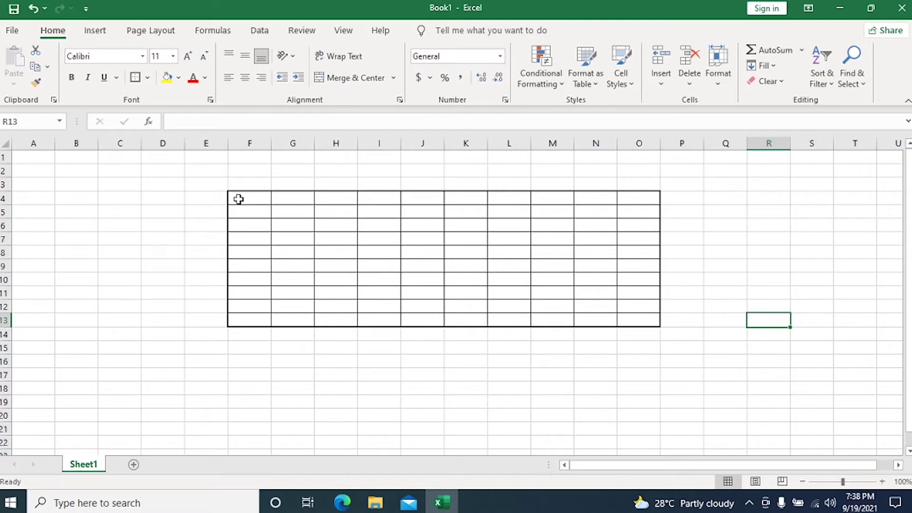
Go through the table's top row, F4:O4, as a whole and cell by cell from F4 to O4
{"action": "left_click_drag", "start_coordinate": [238, 199], "coordinate": [634, 195]}
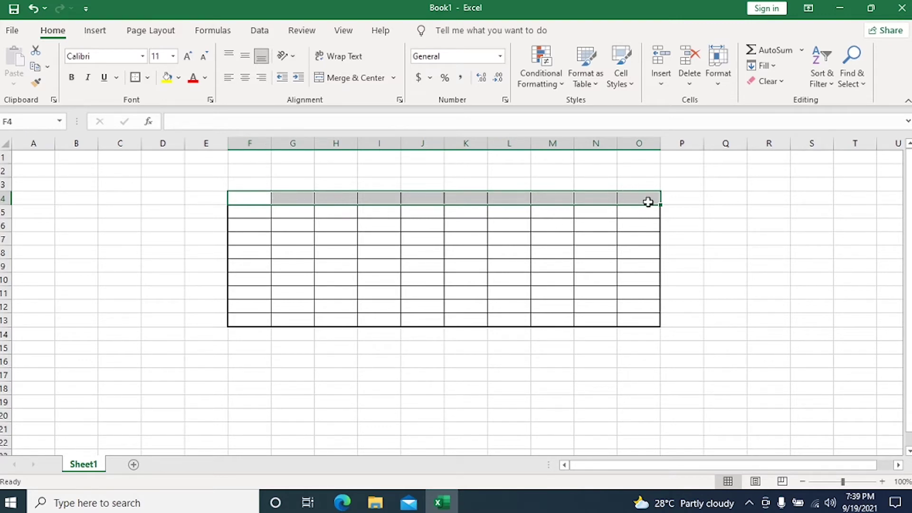
{"action": "left_click", "coordinate": [735, 204]}
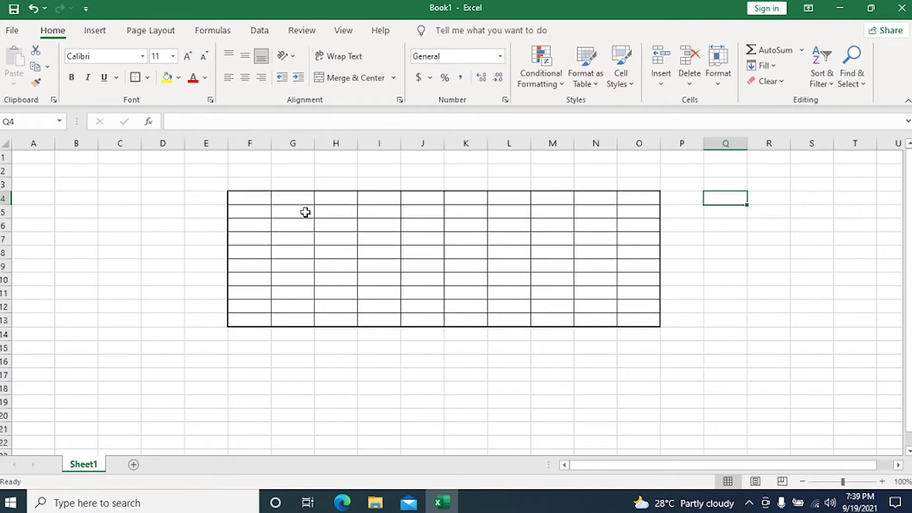
{"action": "left_click", "coordinate": [239, 198]}
{"action": "left_click_drag", "start_coordinate": [239, 198], "coordinate": [330, 197]}
{"action": "left_click", "coordinate": [299, 198]}
{"action": "left_click", "coordinate": [332, 198]}
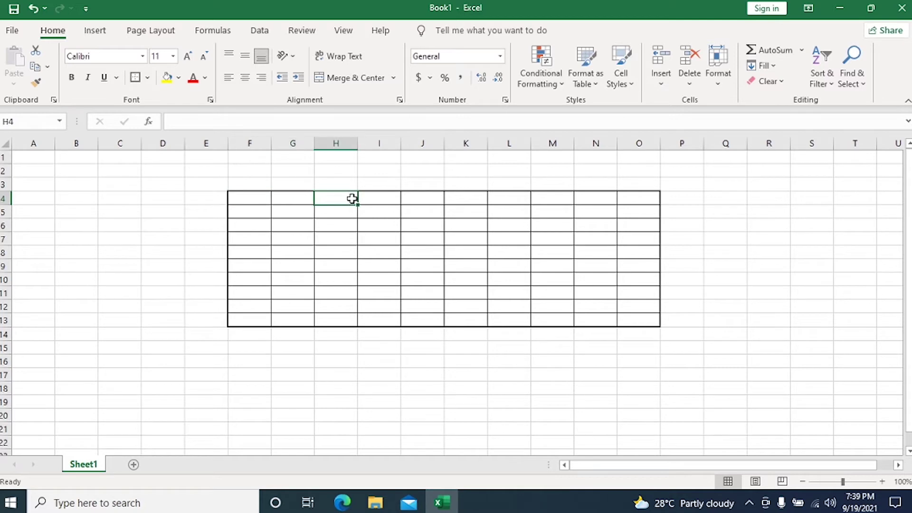
{"action": "left_click", "coordinate": [375, 198]}
{"action": "left_click", "coordinate": [435, 197]}
{"action": "left_click", "coordinate": [477, 198]}
{"action": "left_click", "coordinate": [494, 198]}
{"action": "left_click", "coordinate": [565, 198]}
{"action": "left_click", "coordinate": [585, 202]}
{"action": "left_click", "coordinate": [635, 199]}
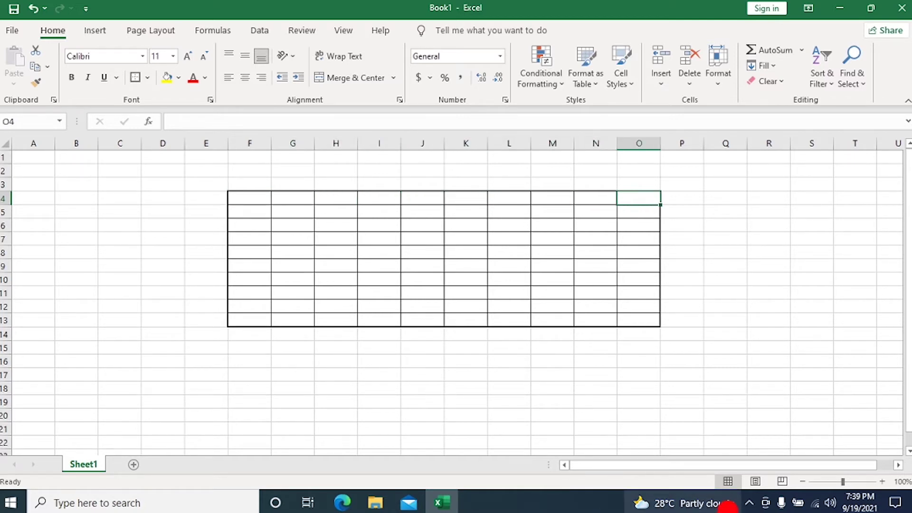
{"action": "left_click", "coordinate": [726, 504]}
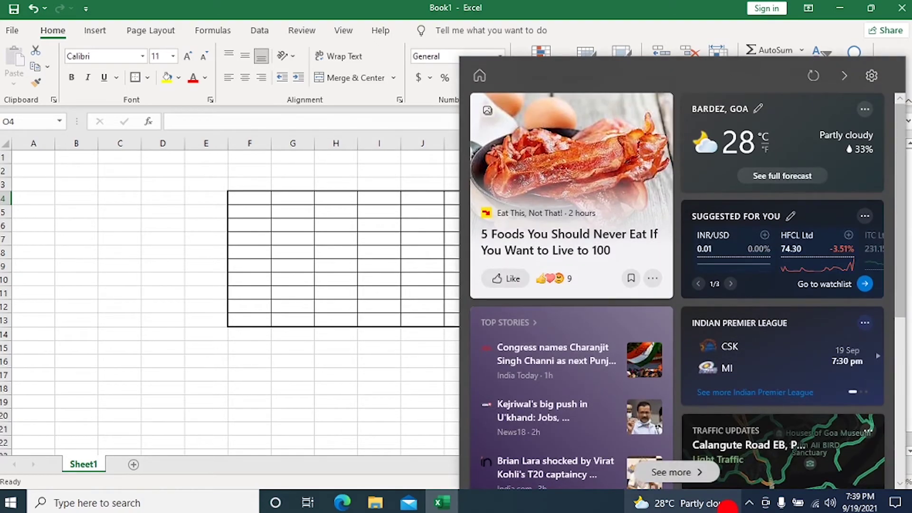
{"action": "left_click", "coordinate": [844, 77]}
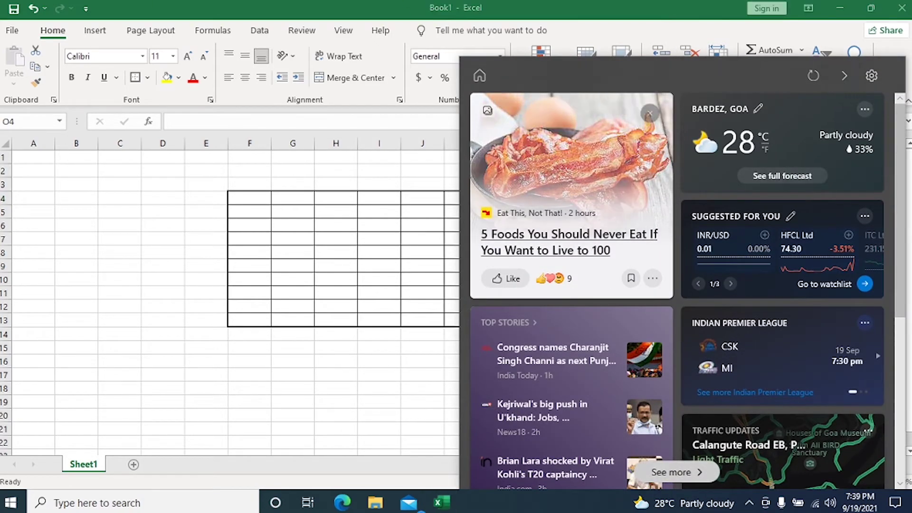
{"action": "left_click", "coordinate": [178, 446]}
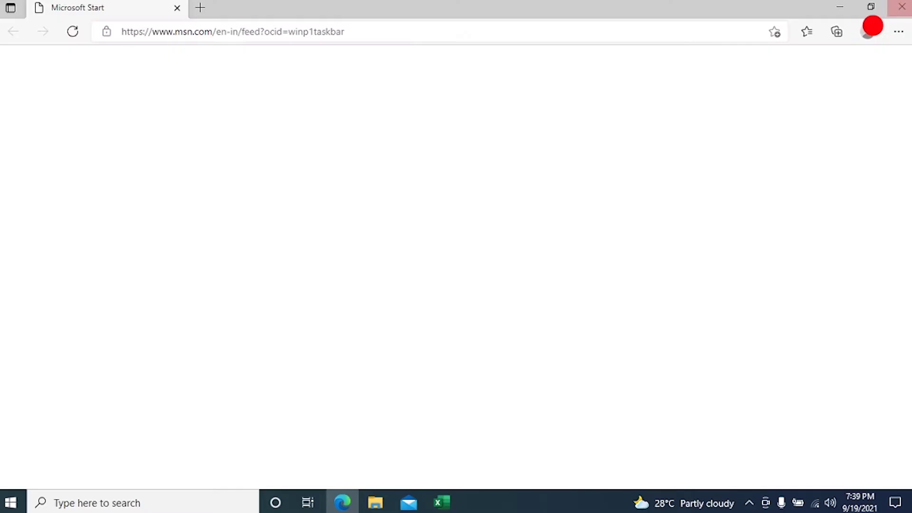
{"action": "left_click", "coordinate": [901, 7]}
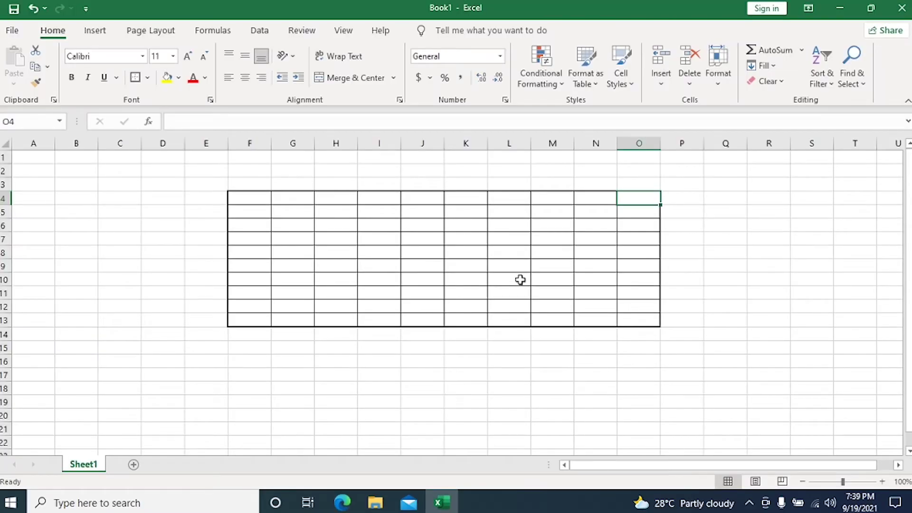
Select the table's top row range F4:O4 and read the description of the Merge & Center command
{"action": "left_click", "coordinate": [245, 198]}
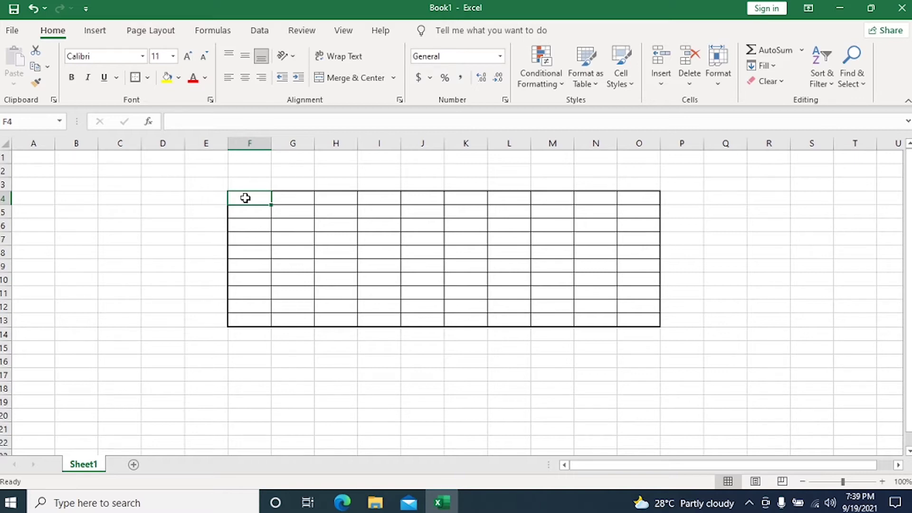
{"action": "left_click_drag", "start_coordinate": [245, 198], "coordinate": [643, 205]}
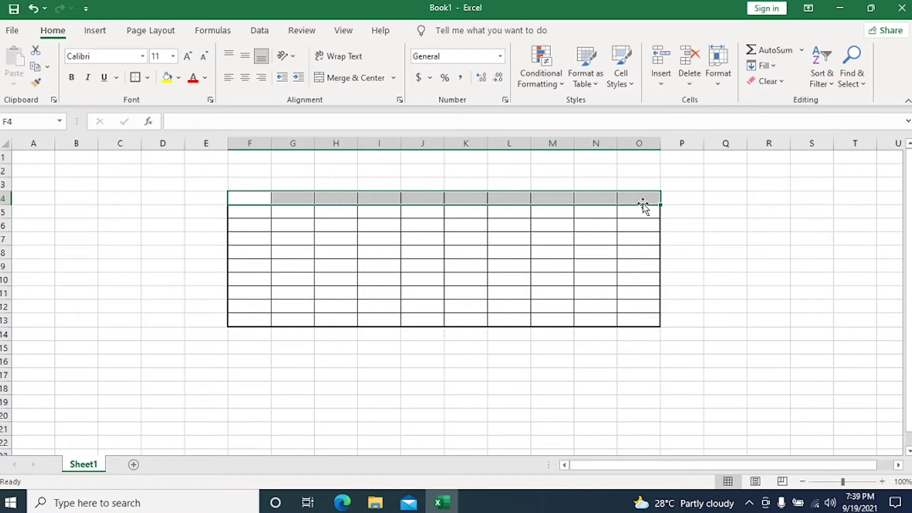
{"action": "left_click", "coordinate": [541, 373]}
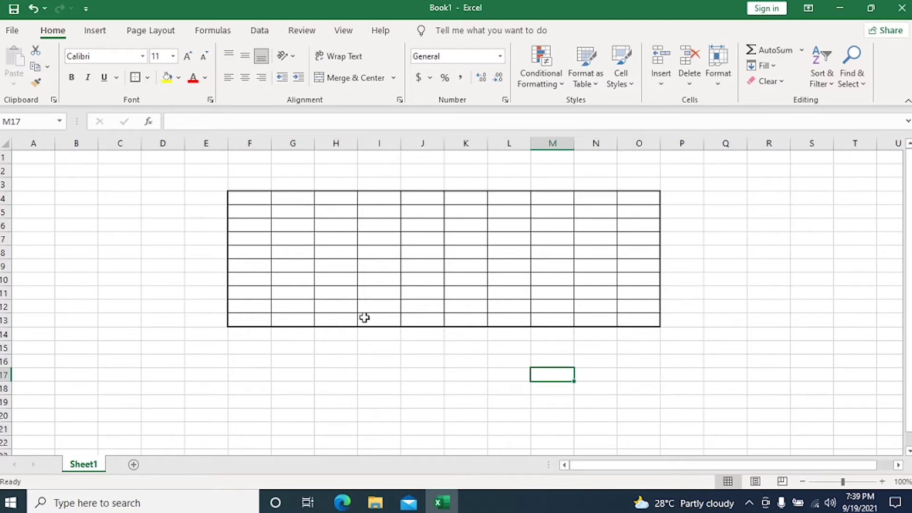
{"action": "left_click", "coordinate": [246, 196]}
{"action": "left_click_drag", "start_coordinate": [246, 196], "coordinate": [645, 195]}
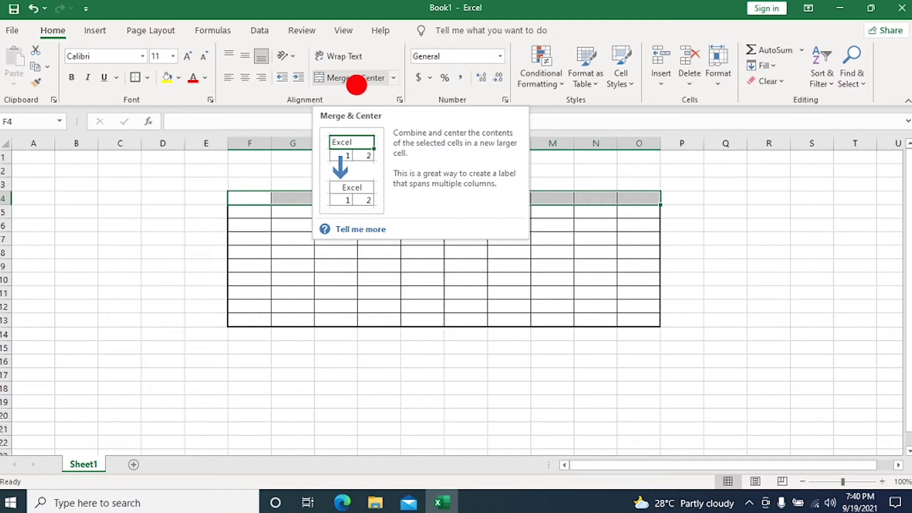
{"action": "left_click", "coordinate": [711, 185]}
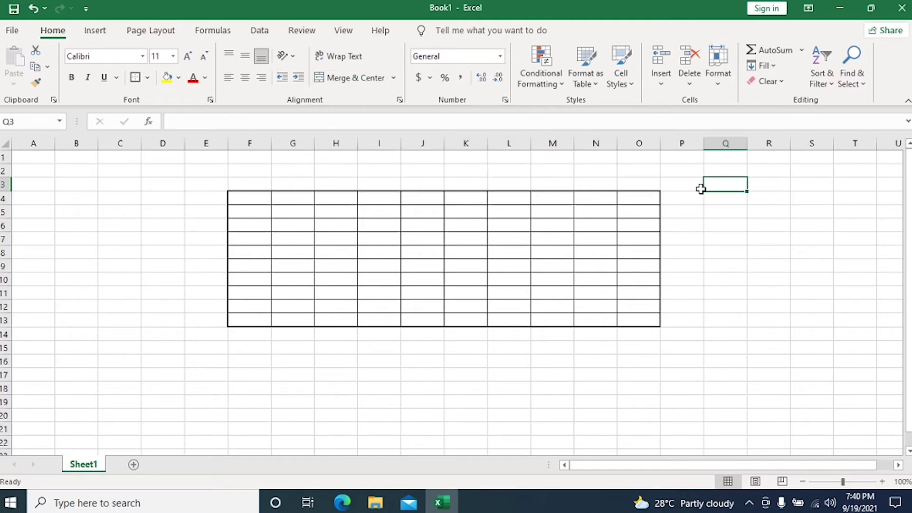
Step through the ten separate cells of the top row, from F4 to O4, one at a time
{"action": "left_click", "coordinate": [263, 201]}
{"action": "left_click", "coordinate": [297, 198]}
{"action": "left_click", "coordinate": [333, 198]}
{"action": "left_click", "coordinate": [380, 199]}
{"action": "left_click", "coordinate": [428, 199]}
{"action": "left_click", "coordinate": [467, 198]}
{"action": "left_click", "coordinate": [506, 198]}
{"action": "left_click", "coordinate": [546, 197]}
{"action": "left_click", "coordinate": [594, 202]}
{"action": "left_click", "coordinate": [629, 203]}
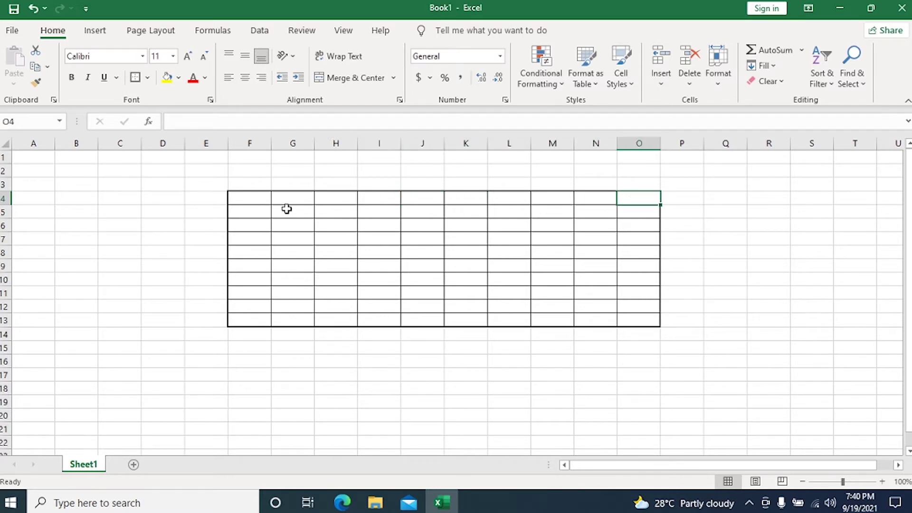
Merge and center the top row F4:O4 and enter the title "SFX TIME TABLE" in it
{"action": "left_click_drag", "start_coordinate": [247, 199], "coordinate": [627, 206]}
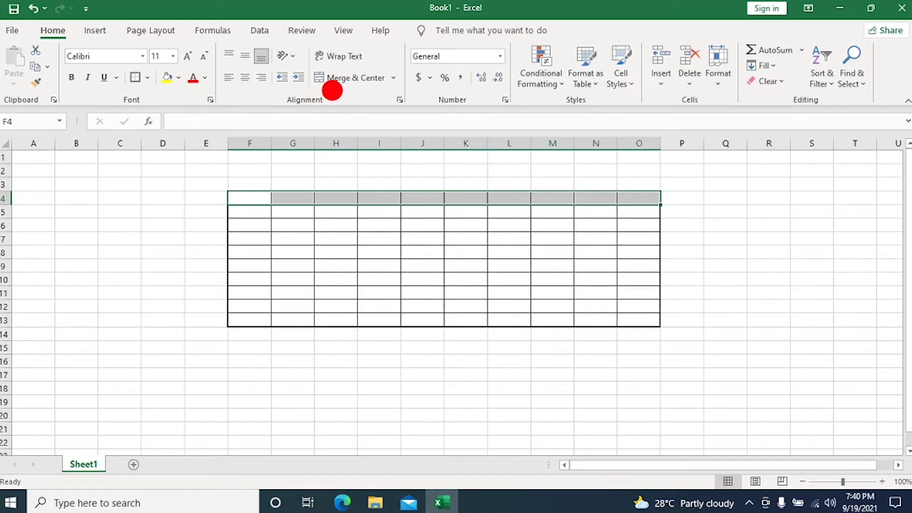
{"action": "left_click", "coordinate": [337, 83]}
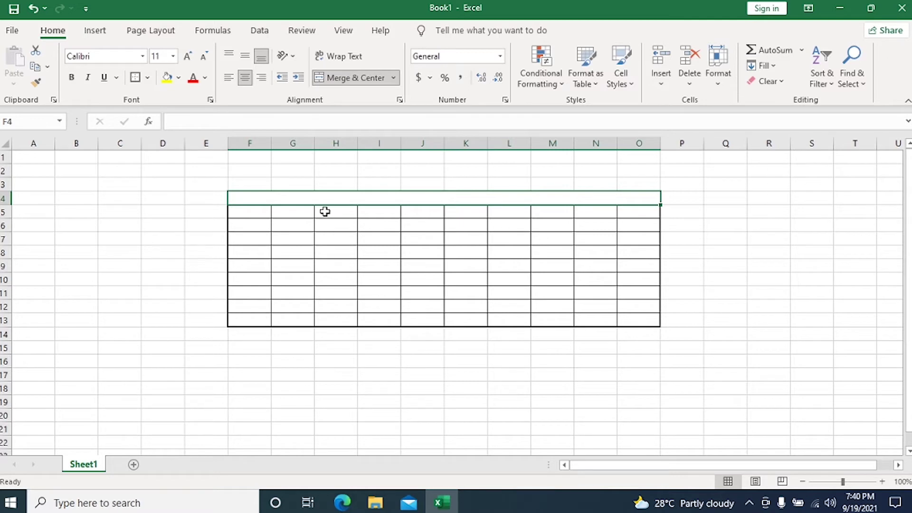
{"action": "double_click", "coordinate": [551, 199]}
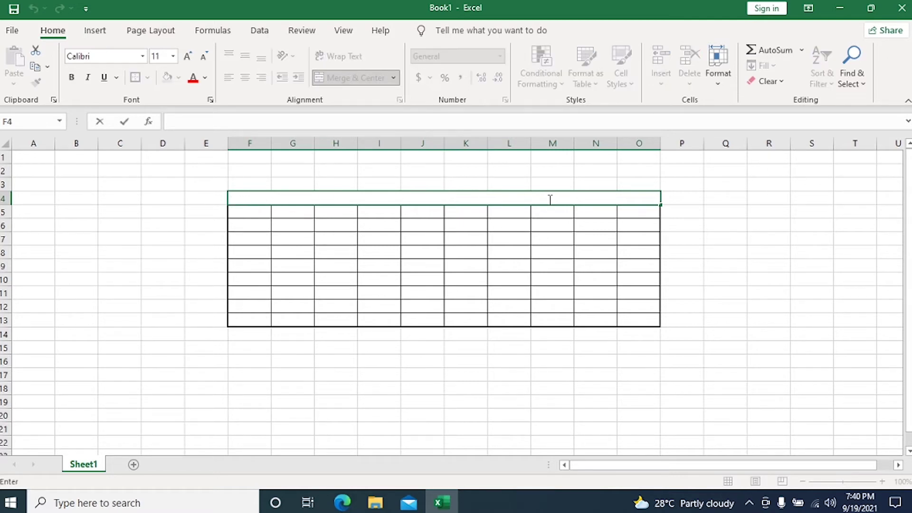
{"action": "type", "text": "SFX TIME TABLE"}
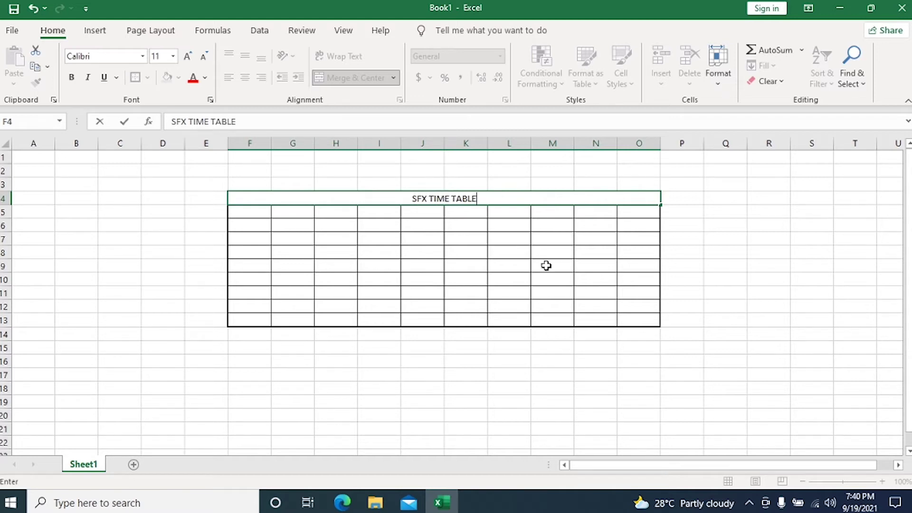
Make the "SFX TIME TABLE" title text bold and red
{"action": "left_click_drag", "start_coordinate": [485, 197], "coordinate": [386, 201]}
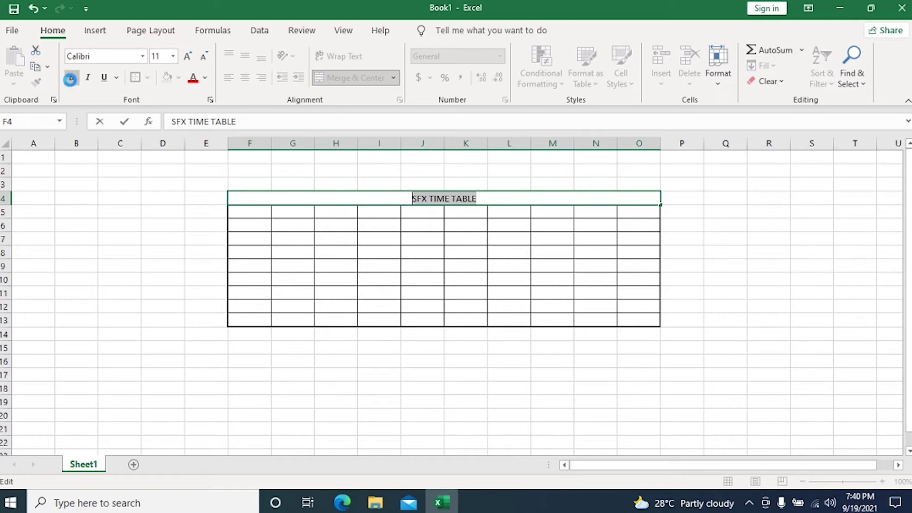
{"action": "left_click", "coordinate": [71, 78]}
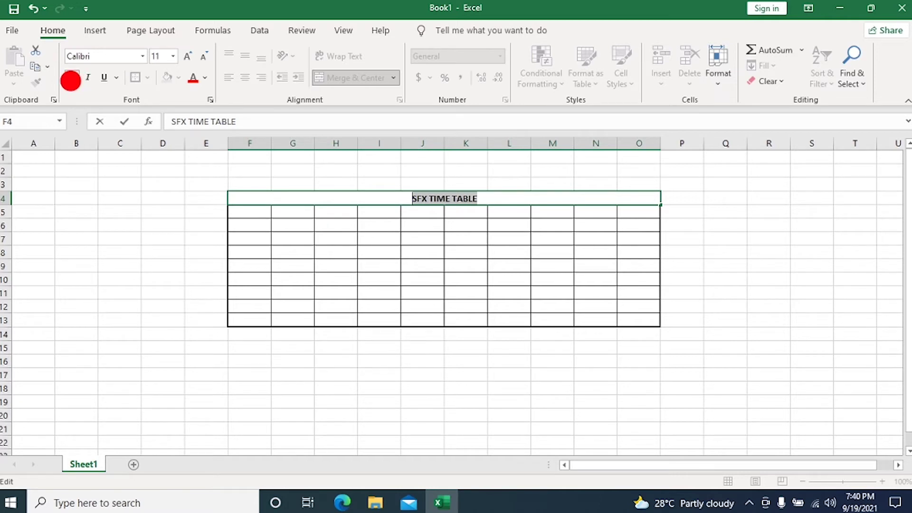
{"action": "left_click", "coordinate": [198, 80]}
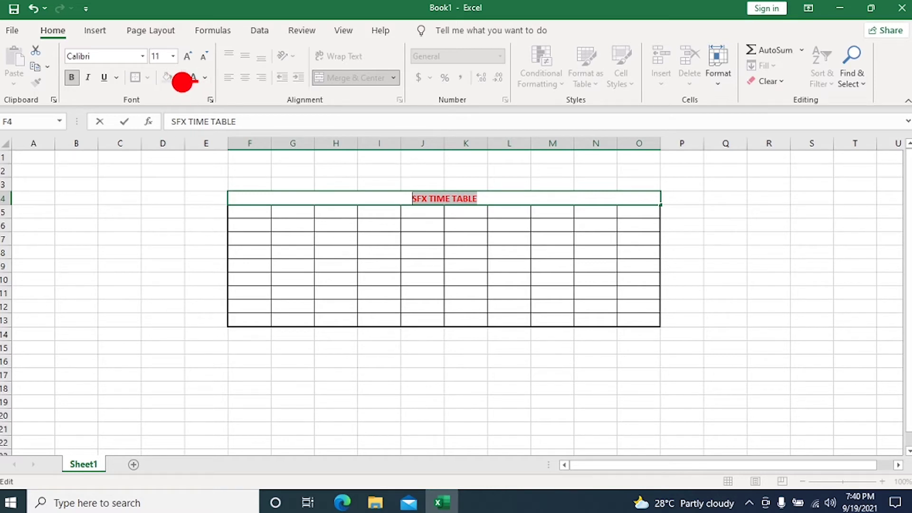
{"action": "left_click", "coordinate": [126, 238]}
Fill the merged title cell in row 4 with a light gold theme color
{"action": "left_click", "coordinate": [249, 195]}
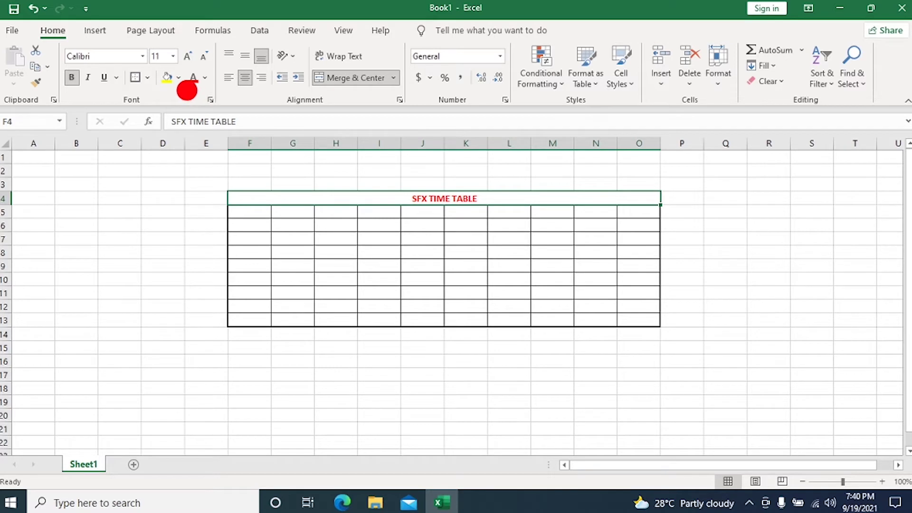
{"action": "left_click", "coordinate": [181, 82]}
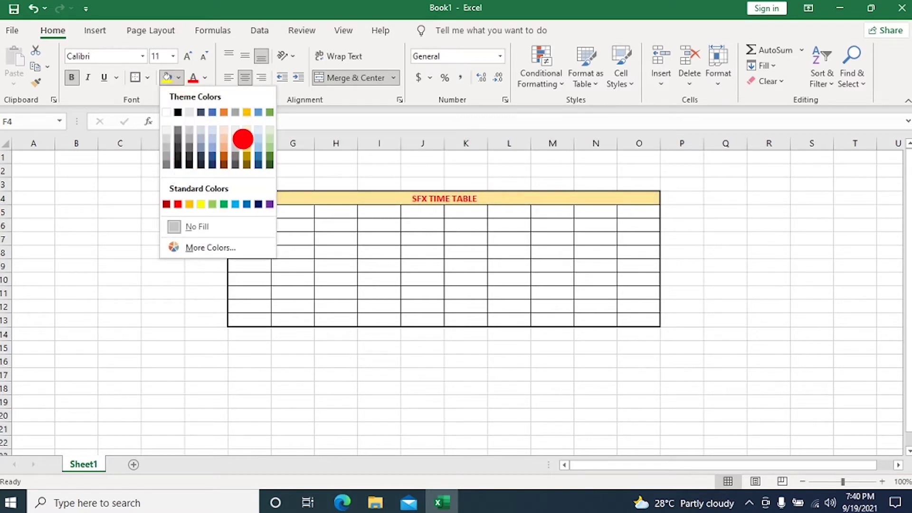
{"action": "left_click", "coordinate": [244, 139]}
{"action": "left_click", "coordinate": [179, 236]}
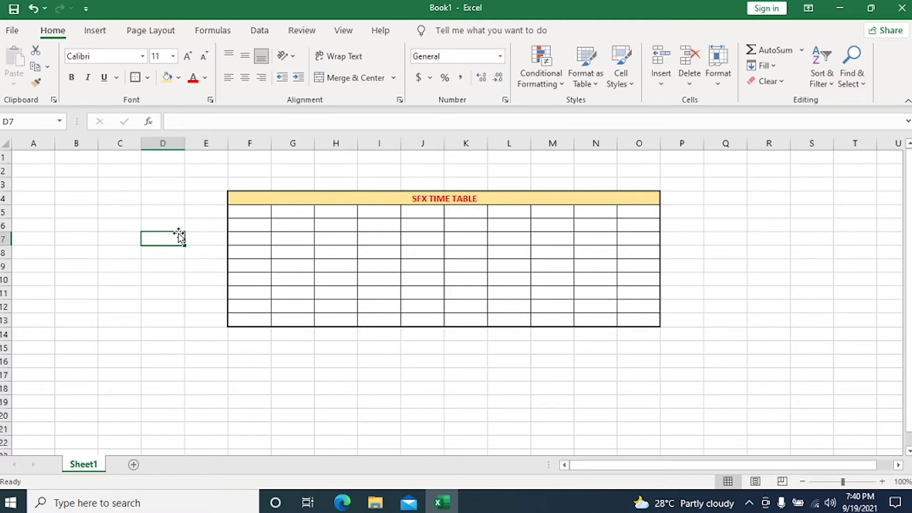
Merge and center the table's second row, F5:O5, into a single cell
{"action": "left_click", "coordinate": [245, 212]}
{"action": "left_click_drag", "start_coordinate": [244, 211], "coordinate": [652, 210]}
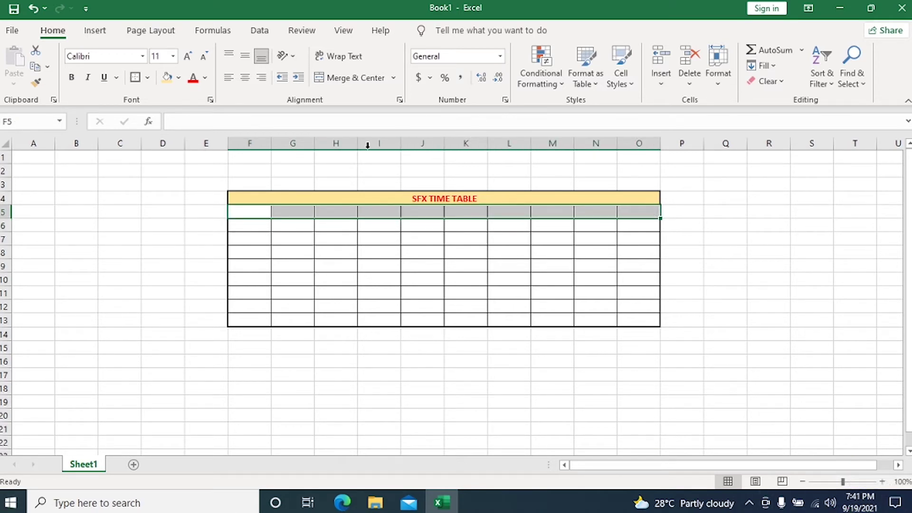
{"action": "left_click", "coordinate": [854, 292]}
{"action": "left_click_drag", "start_coordinate": [246, 212], "coordinate": [627, 214]}
{"action": "left_click", "coordinate": [353, 78]}
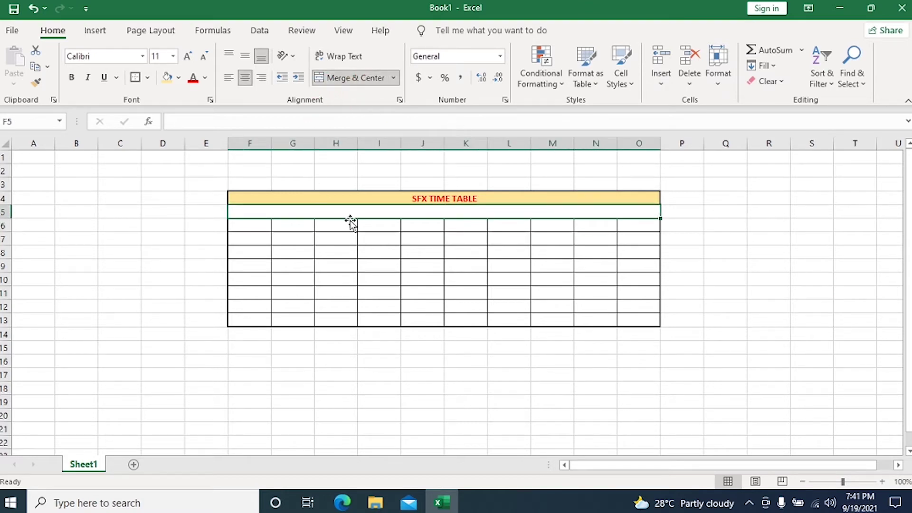
Enter "Roll No:" and "Name:" in the merged row 5 cell, each followed by an underscore blank, short for the roll number and long for the name
{"action": "double_click", "coordinate": [369, 209]}
{"action": "type", "text": "Roll "}
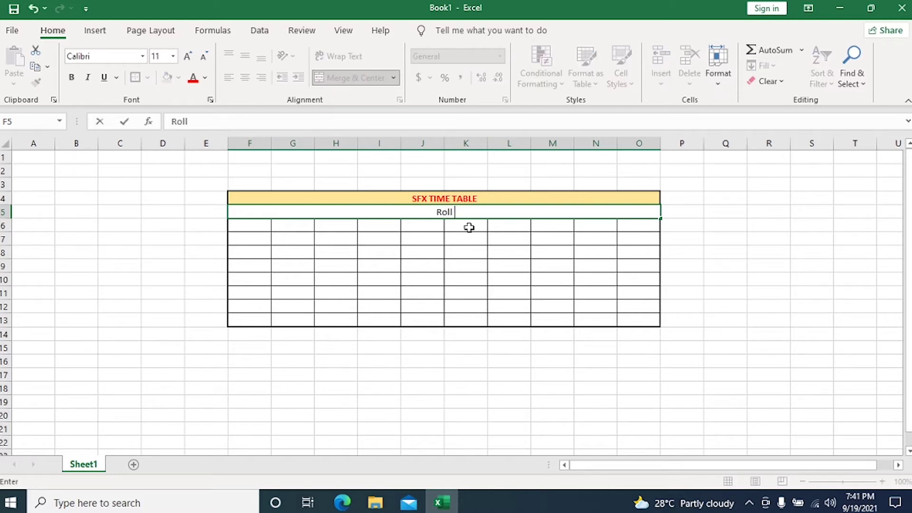
{"action": "type", "text": "No:___________     Name"}
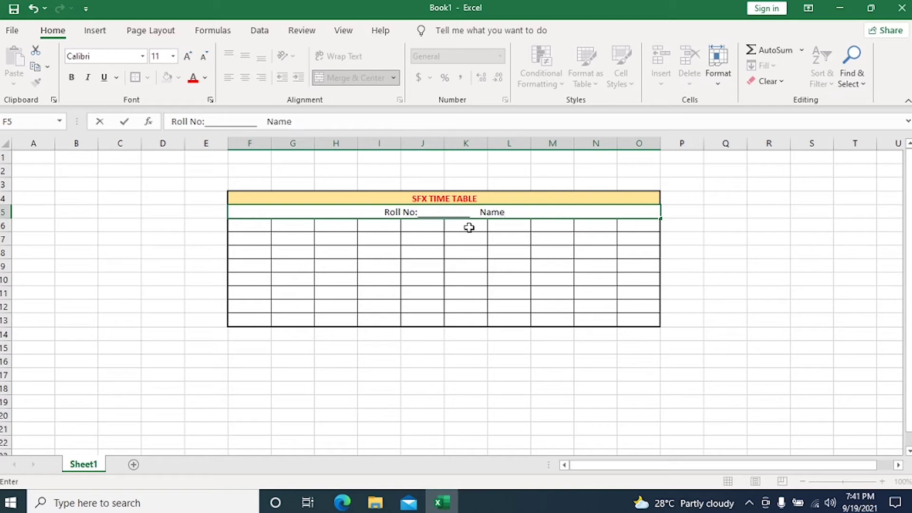
{"action": "type", "text": ":___________________________________________________"}
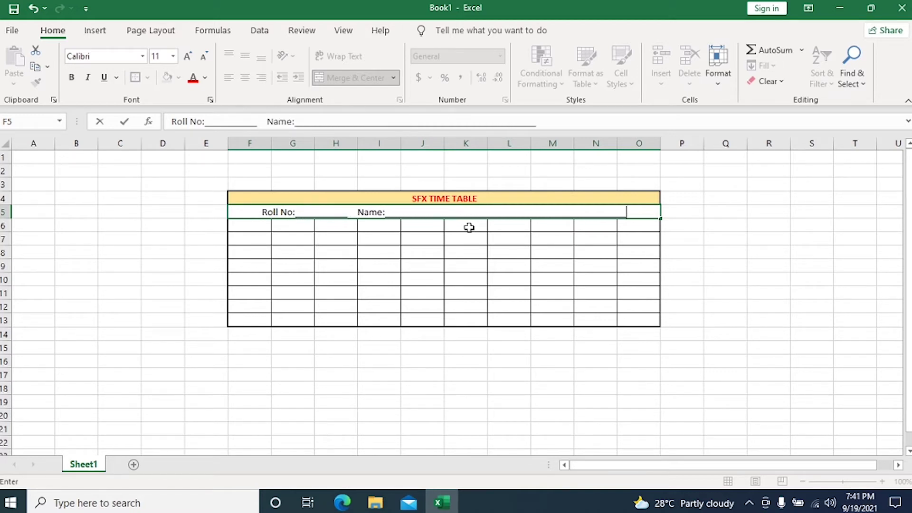
{"action": "left_click", "coordinate": [735, 269]}
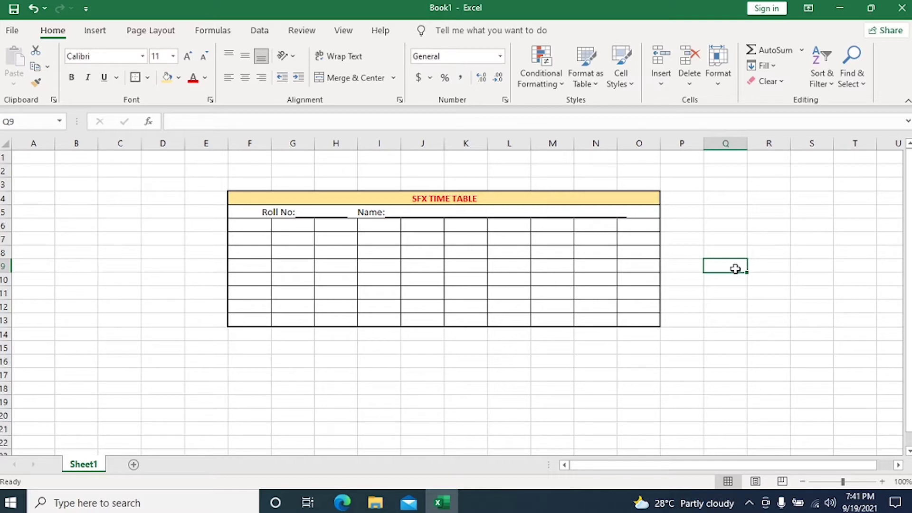
{"action": "left_click", "coordinate": [879, 374]}
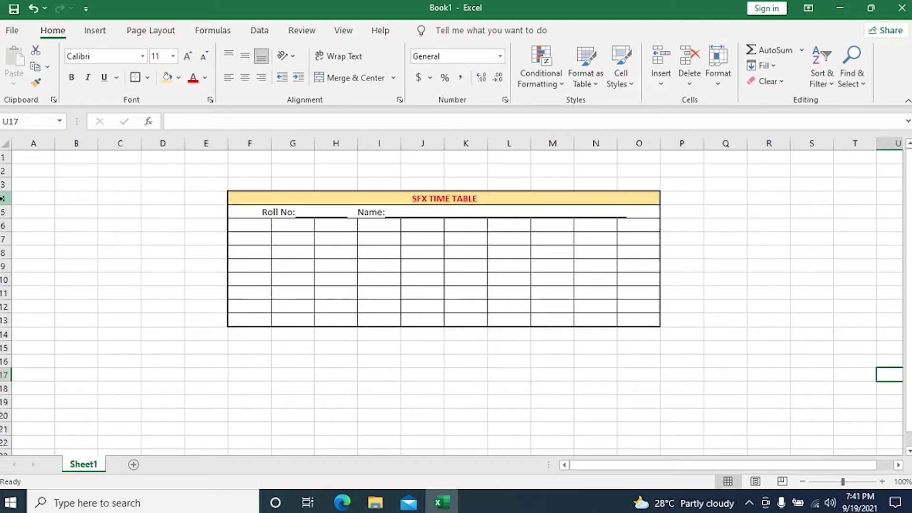
Set the row height of the table's rows 4 to 13 to 30
{"action": "left_click_drag", "start_coordinate": [2, 197], "coordinate": [3, 322]}
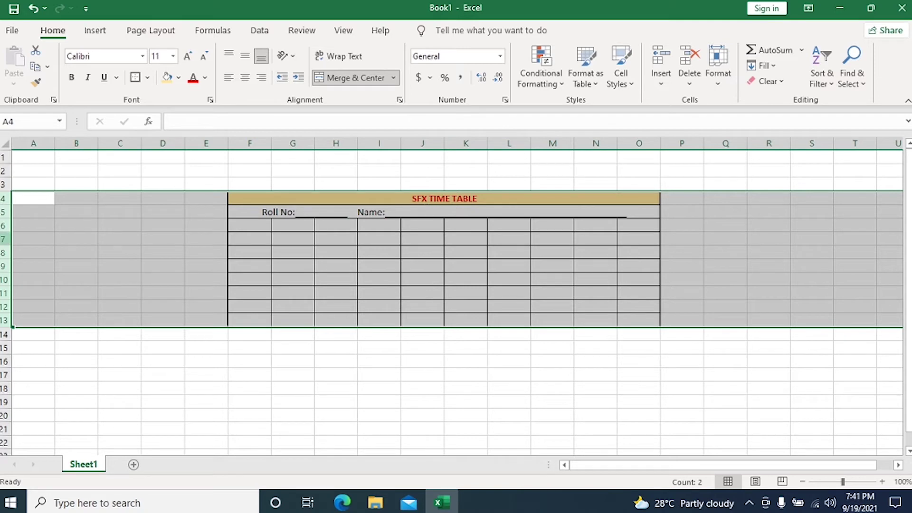
{"action": "right_click", "coordinate": [4, 253]}
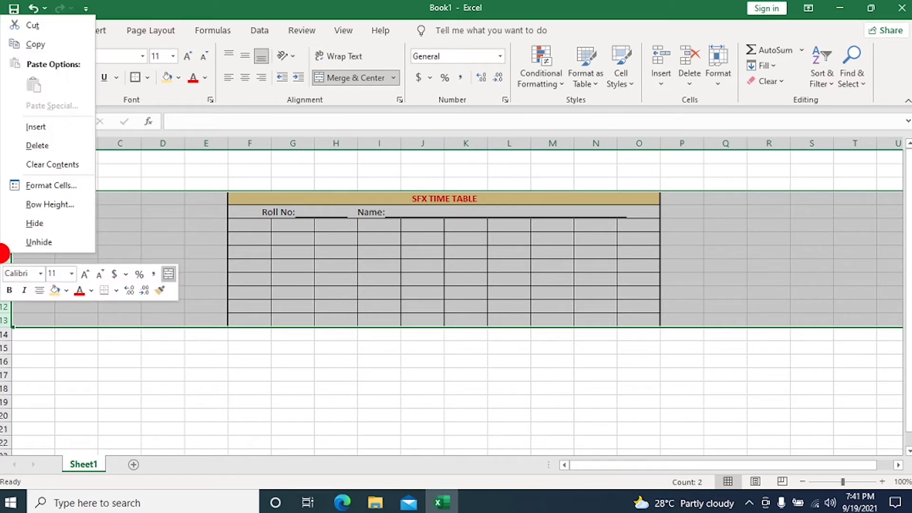
{"action": "left_click", "coordinate": [47, 207]}
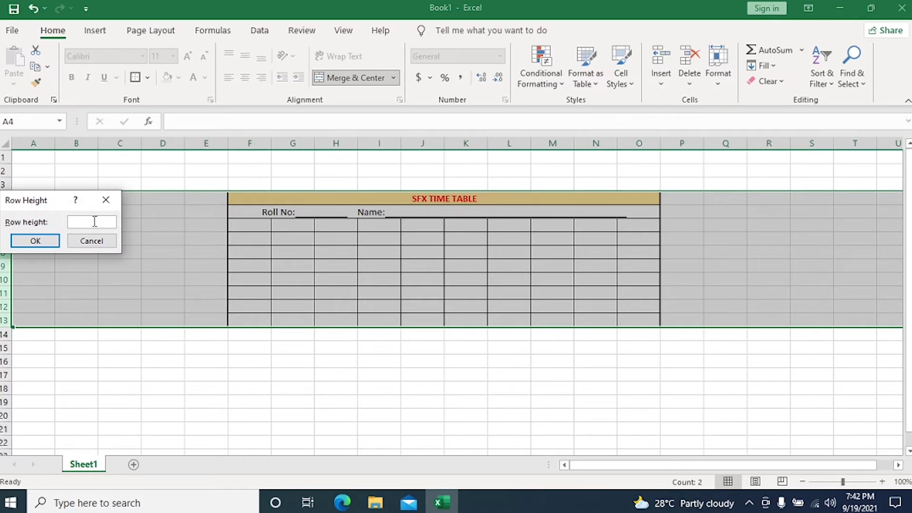
{"action": "type", "text": "30"}
{"action": "left_click", "coordinate": [40, 241]}
{"action": "left_click_drag", "start_coordinate": [906, 275], "coordinate": [908, 323]}
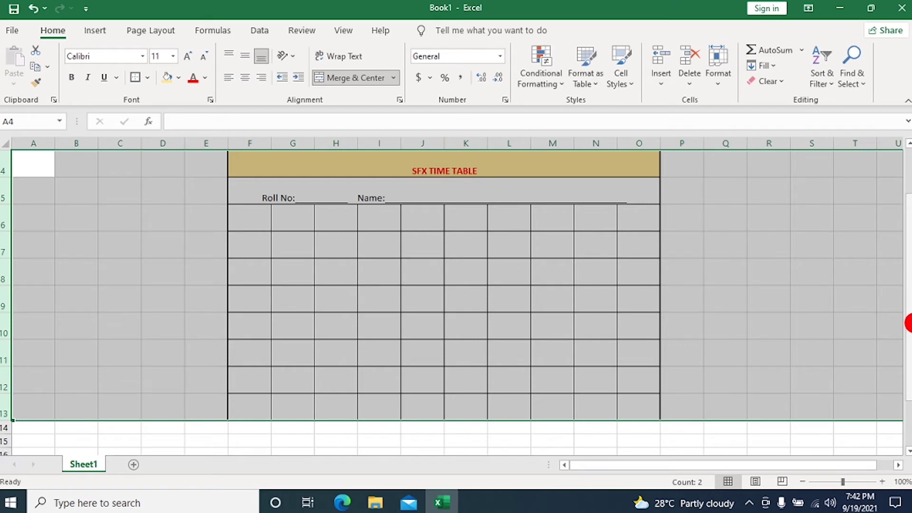
{"action": "left_click_drag", "start_coordinate": [908, 323], "coordinate": [908, 323]}
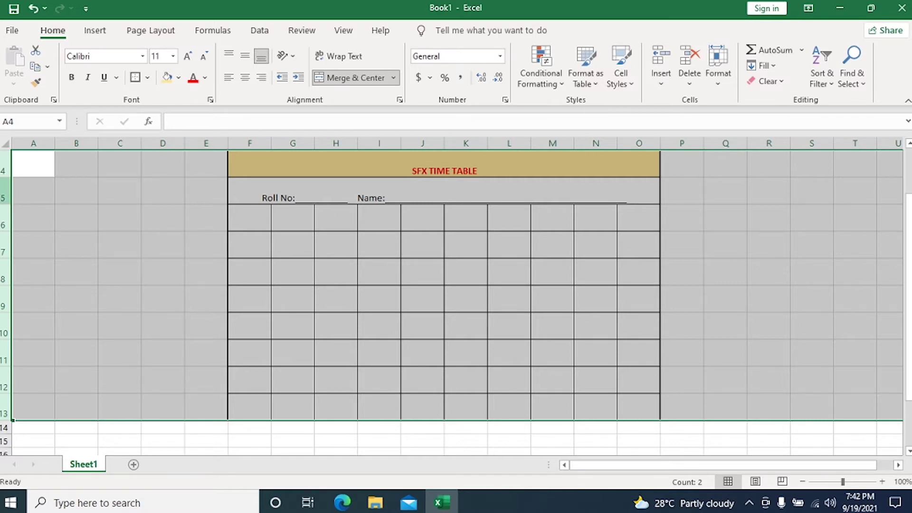
{"action": "left_click", "coordinate": [47, 197]}
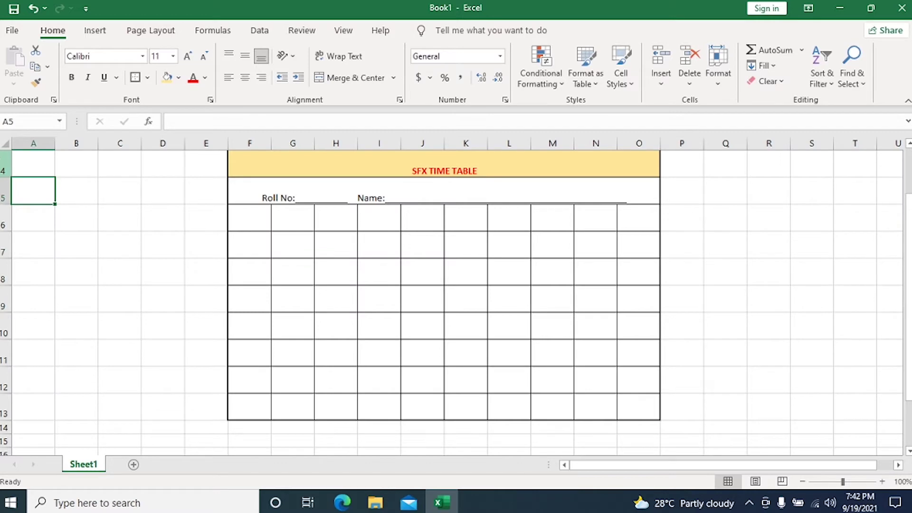
Review the row height setting for rows 4 to 13 and close it without making changes
{"action": "left_click", "coordinate": [3, 164]}
{"action": "left_click_drag", "start_coordinate": [3, 164], "coordinate": [2, 419]}
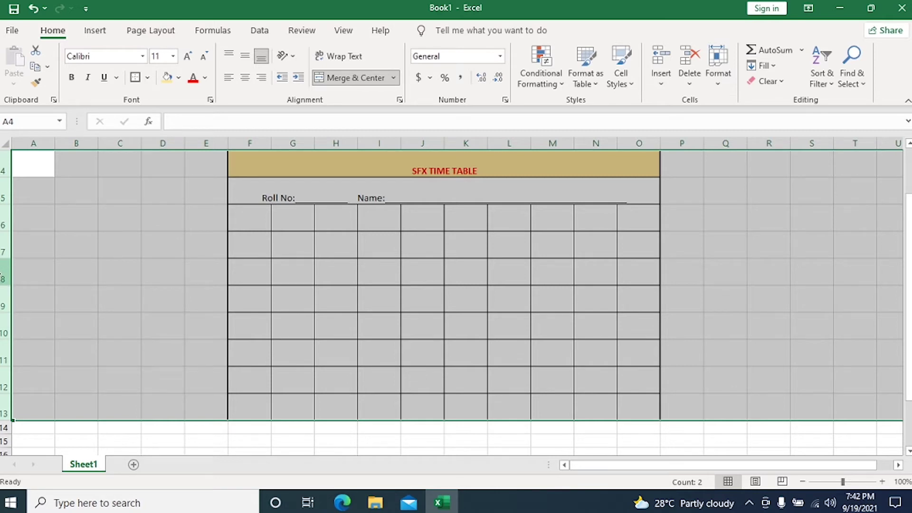
{"action": "right_click", "coordinate": [3, 277]}
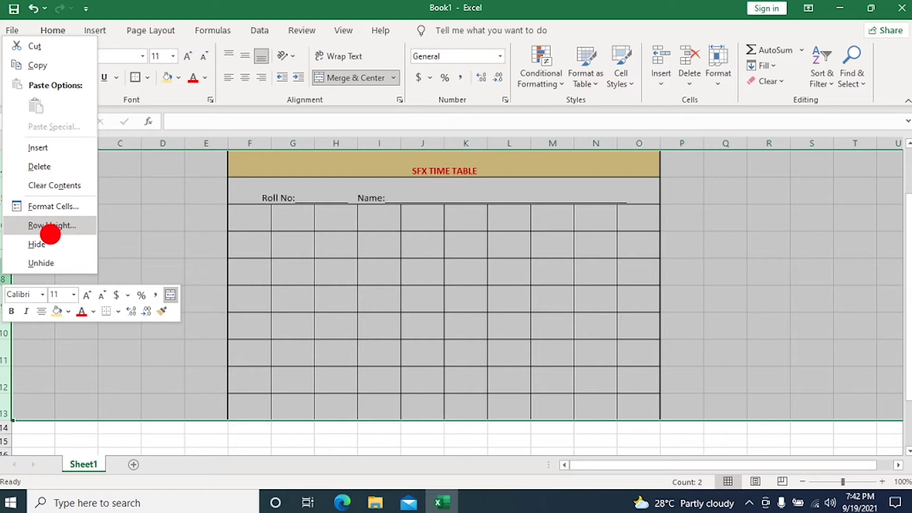
{"action": "left_click", "coordinate": [50, 231]}
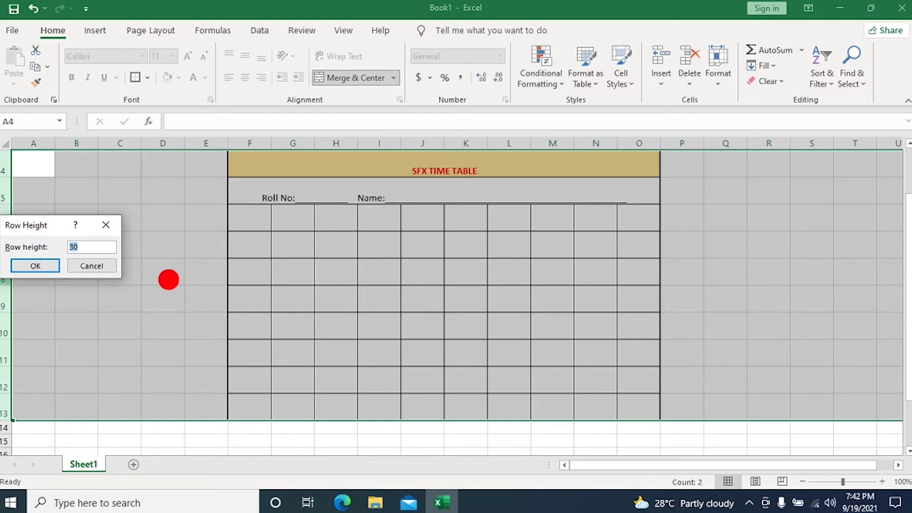
{"action": "left_click", "coordinate": [105, 268]}
{"action": "left_click", "coordinate": [129, 301]}
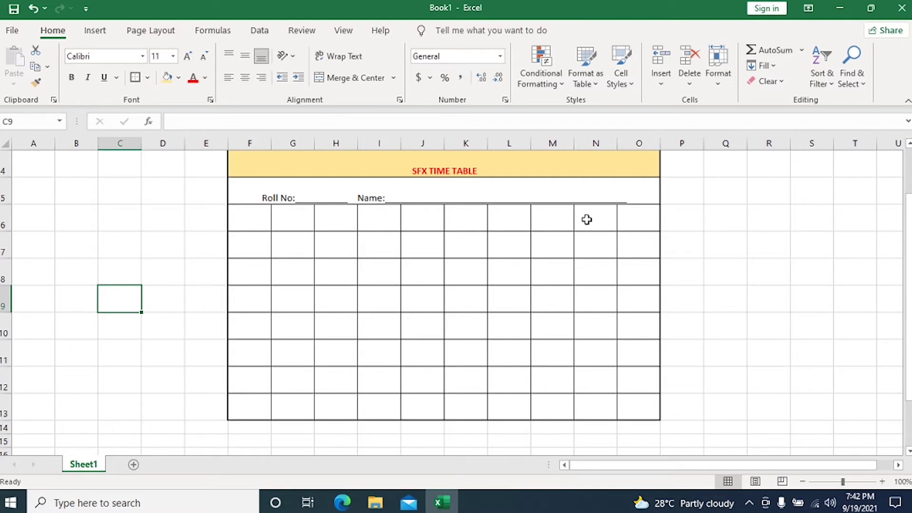
{"action": "left_click", "coordinate": [814, 344]}
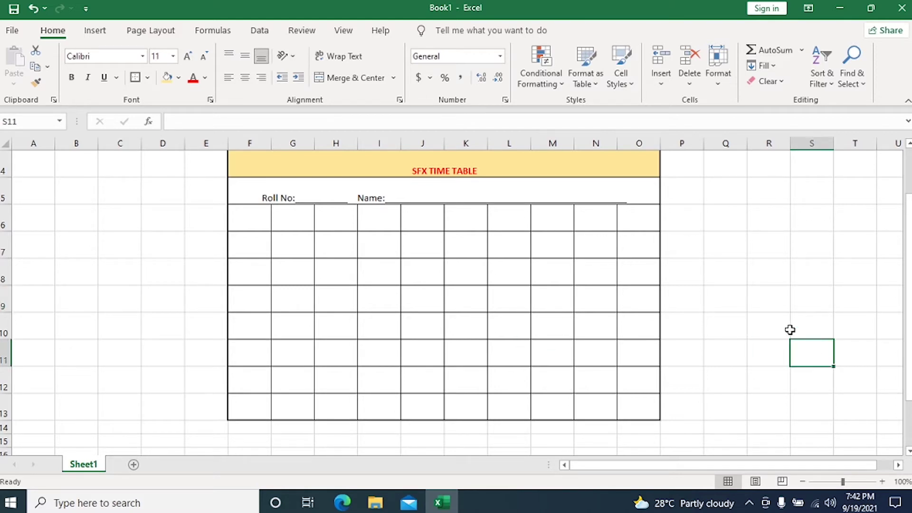
Set the width of the table's columns F to O to 12
{"action": "left_click", "coordinate": [236, 139]}
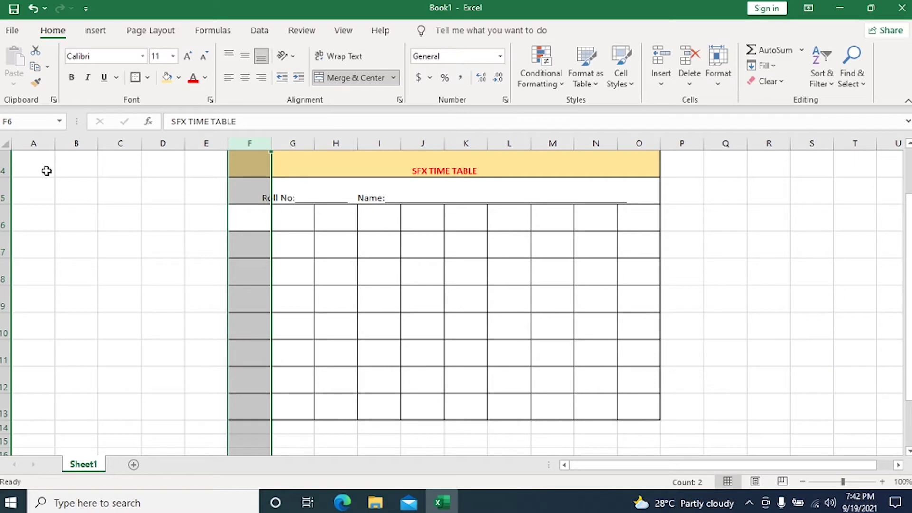
{"action": "left_click_drag", "start_coordinate": [238, 144], "coordinate": [614, 135]}
{"action": "right_click", "coordinate": [501, 143]}
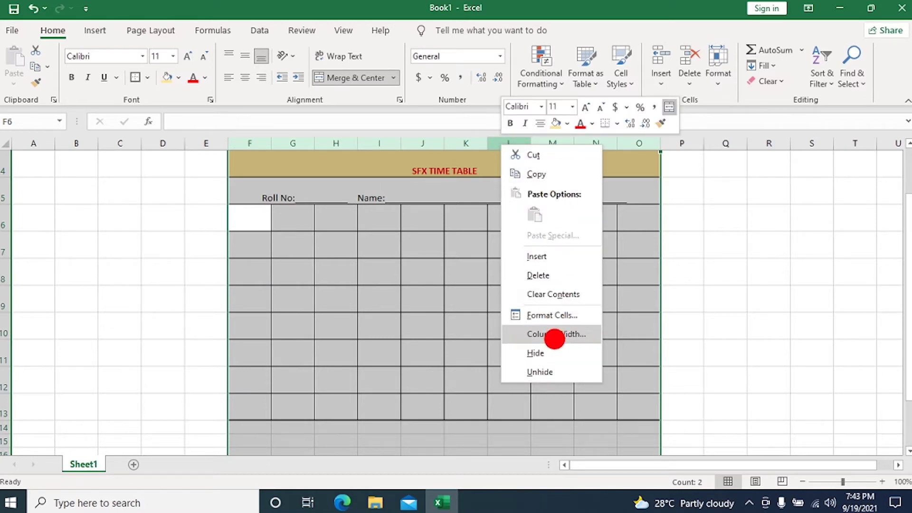
{"action": "left_click", "coordinate": [555, 334]}
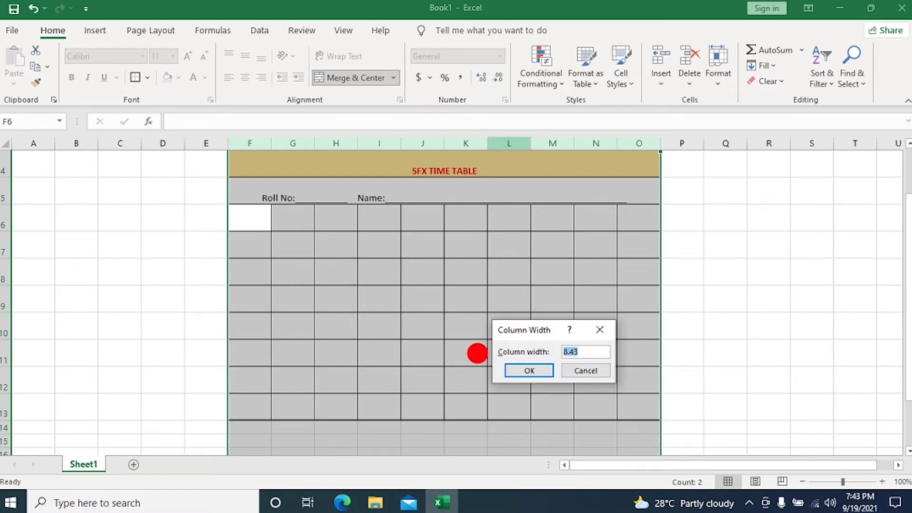
{"action": "type", "text": "12"}
{"action": "left_click", "coordinate": [549, 372]}
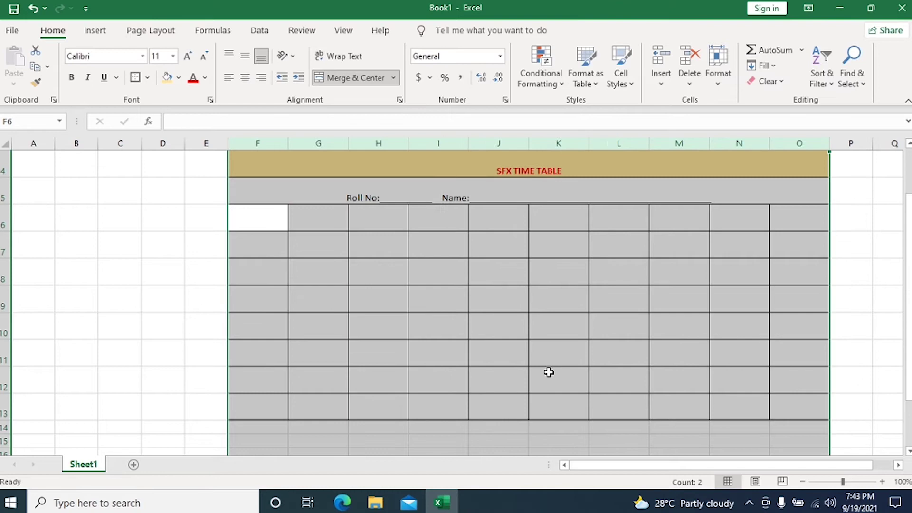
{"action": "left_click", "coordinate": [175, 334]}
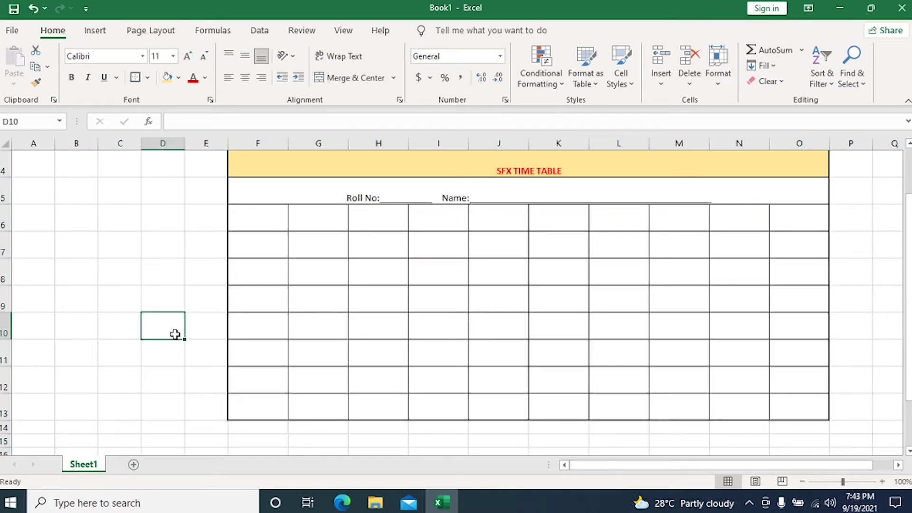
Enlarge the "SFX TIME TABLE" title text in row 4 to font size 18
{"action": "left_click_drag", "start_coordinate": [908, 404], "coordinate": [908, 360]}
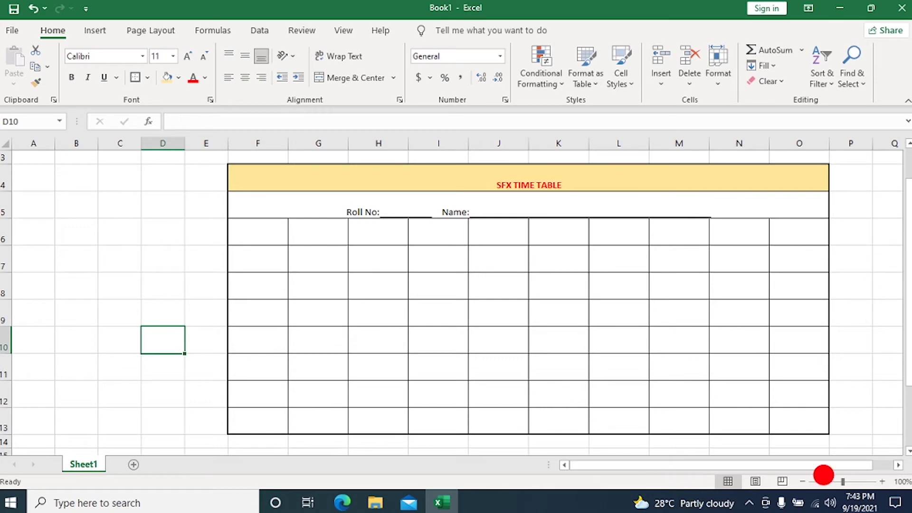
{"action": "left_click", "coordinate": [897, 464]}
{"action": "left_click", "coordinate": [897, 465]}
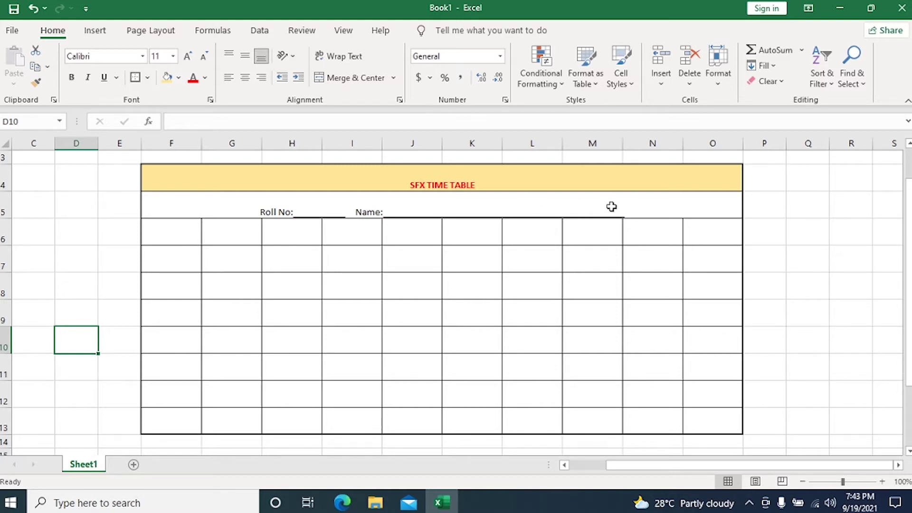
{"action": "left_click", "coordinate": [464, 185]}
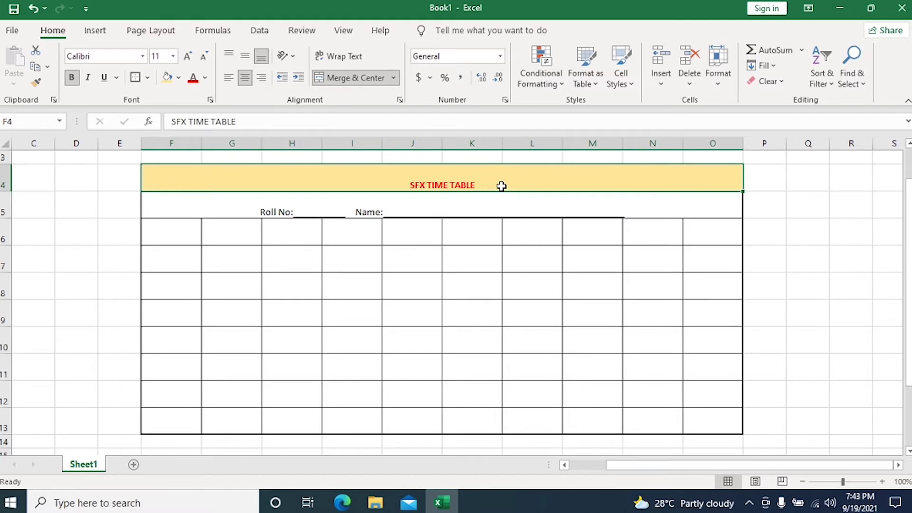
{"action": "double_click", "coordinate": [418, 185]}
{"action": "double_click", "coordinate": [418, 185]}
{"action": "left_click_drag", "start_coordinate": [455, 185], "coordinate": [501, 181]}
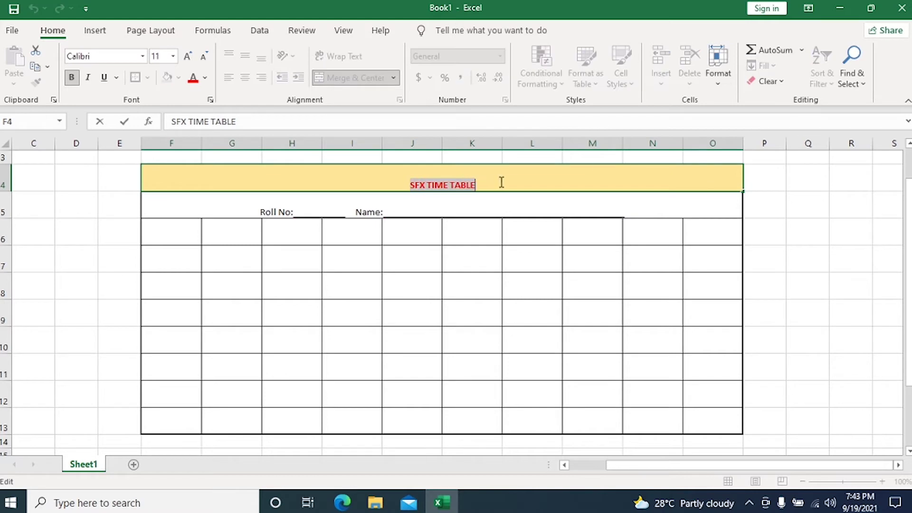
{"action": "left_click", "coordinate": [188, 60]}
{"action": "left_click", "coordinate": [189, 59]}
{"action": "left_click", "coordinate": [189, 59]}
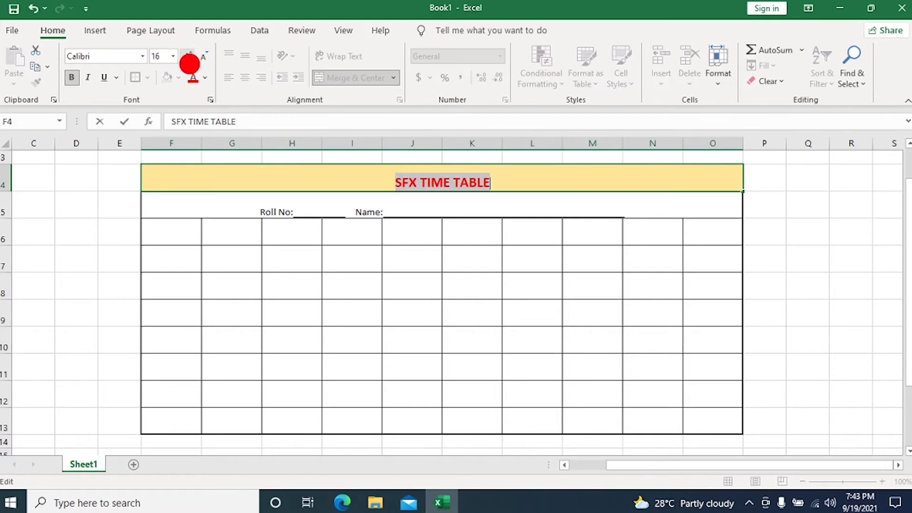
{"action": "left_click", "coordinate": [189, 59]}
{"action": "left_click", "coordinate": [527, 178]}
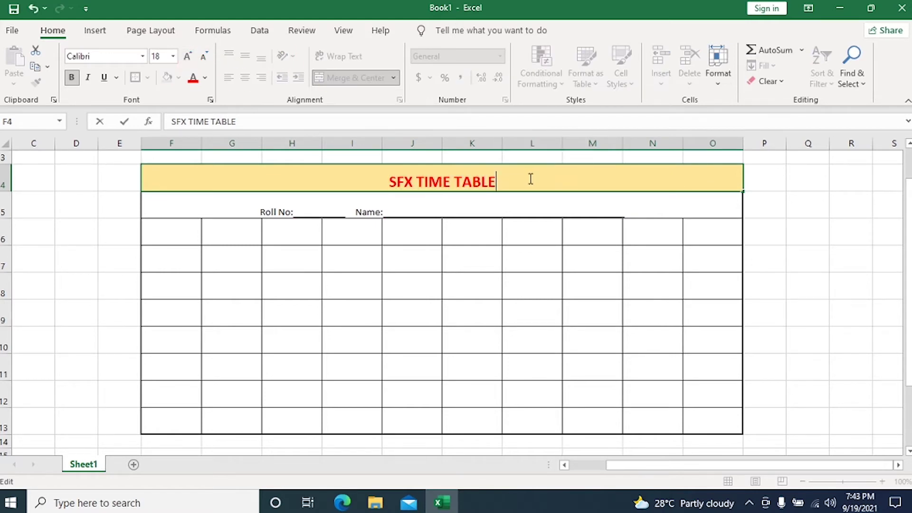
{"action": "left_click_drag", "start_coordinate": [385, 179], "coordinate": [520, 189]}
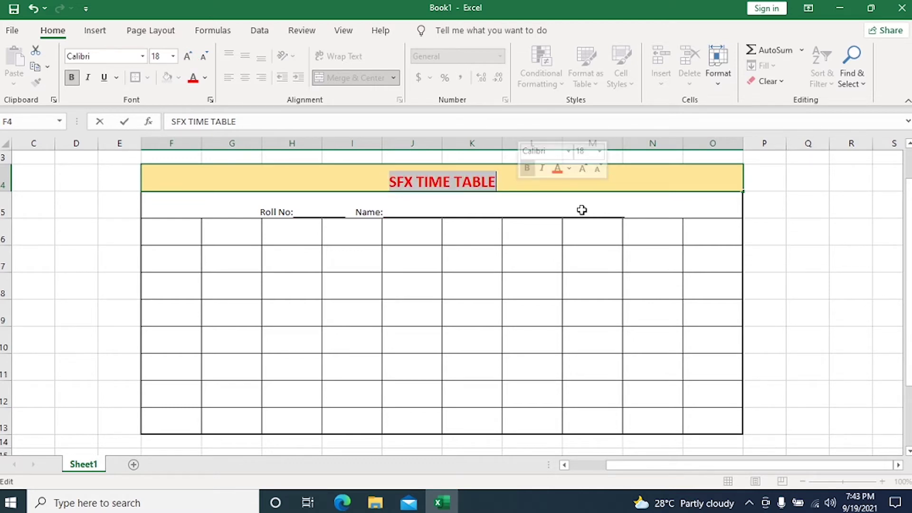
{"action": "left_click", "coordinate": [620, 209]}
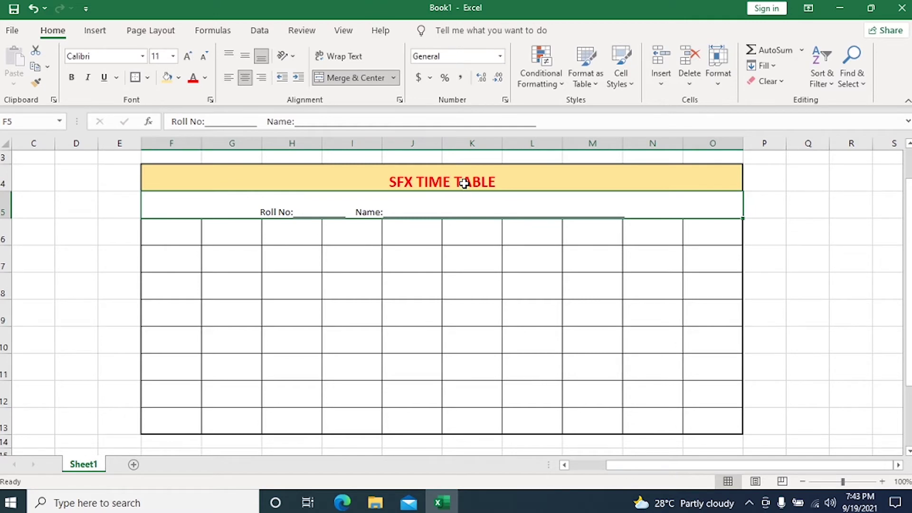
Try the top, bottom and middle vertical alignments on the "SFX TIME TABLE" title cell, ending with Middle Align
{"action": "left_click", "coordinate": [421, 183]}
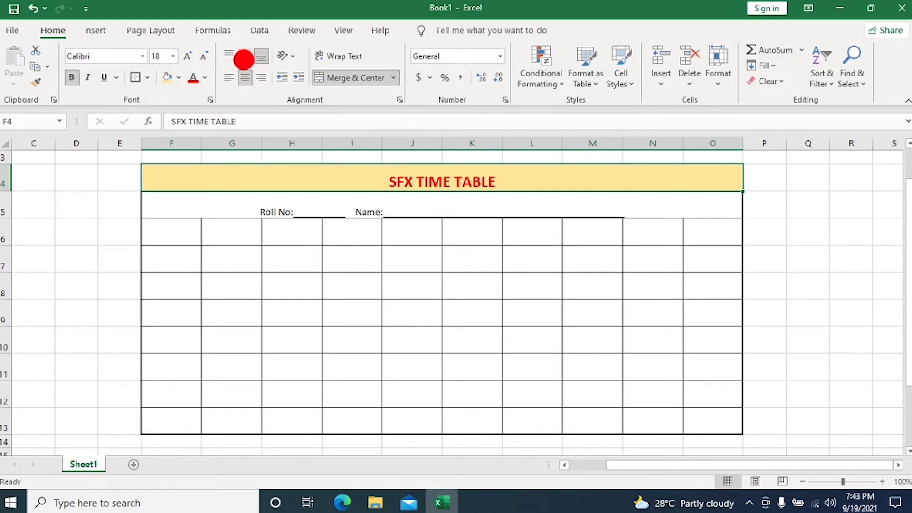
{"action": "left_click", "coordinate": [243, 58]}
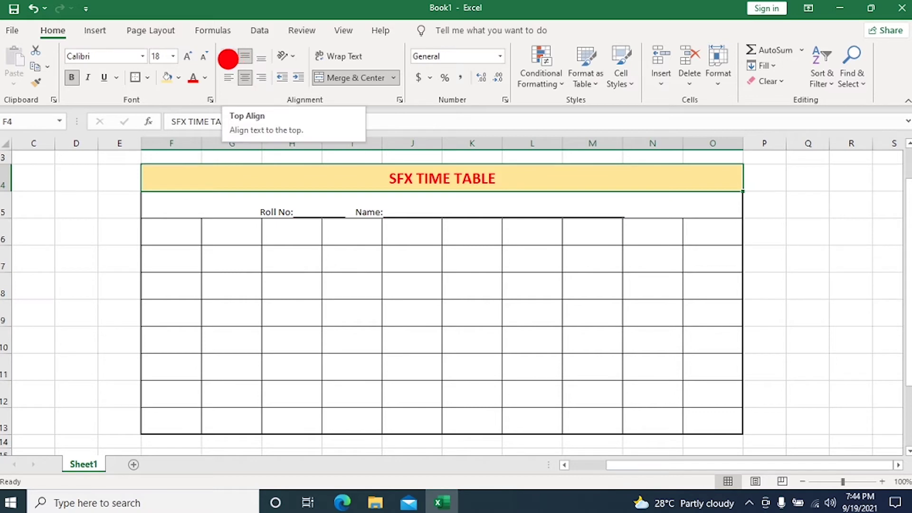
{"action": "left_click", "coordinate": [228, 59]}
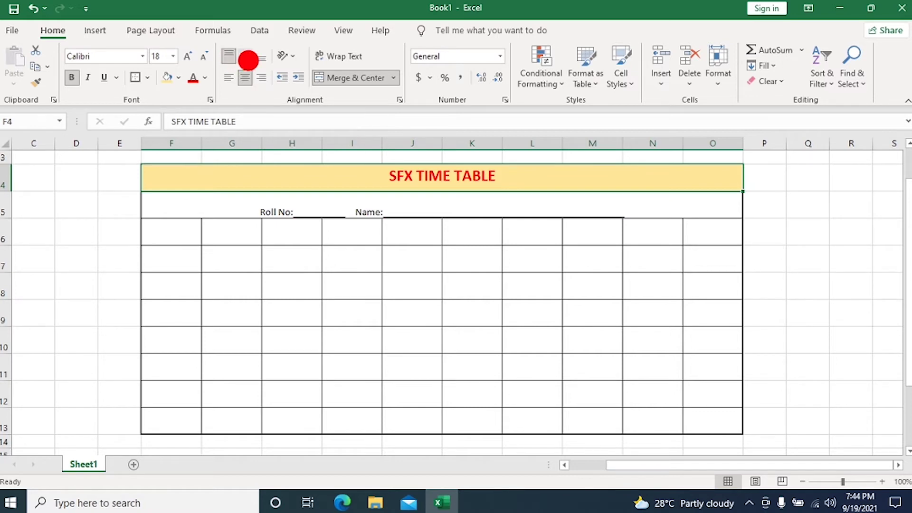
{"action": "left_click", "coordinate": [258, 62]}
{"action": "left_click", "coordinate": [248, 62]}
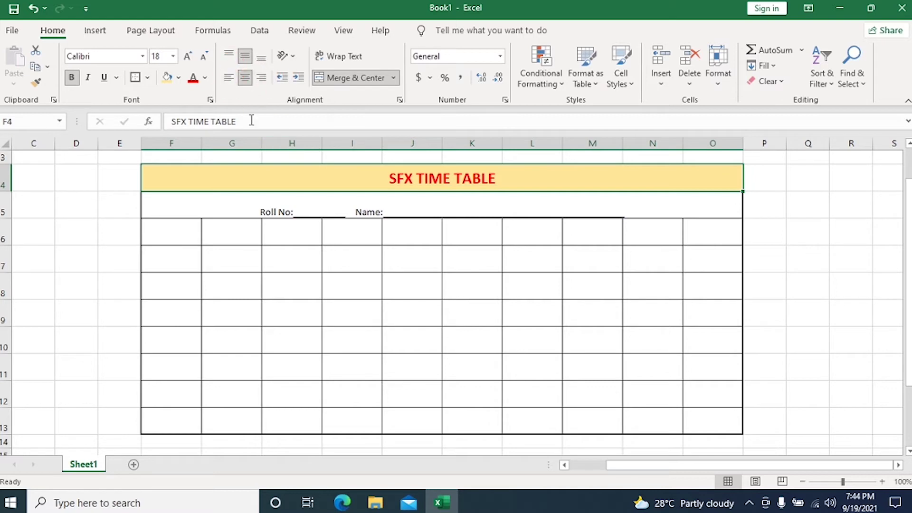
{"action": "left_click", "coordinate": [229, 57]}
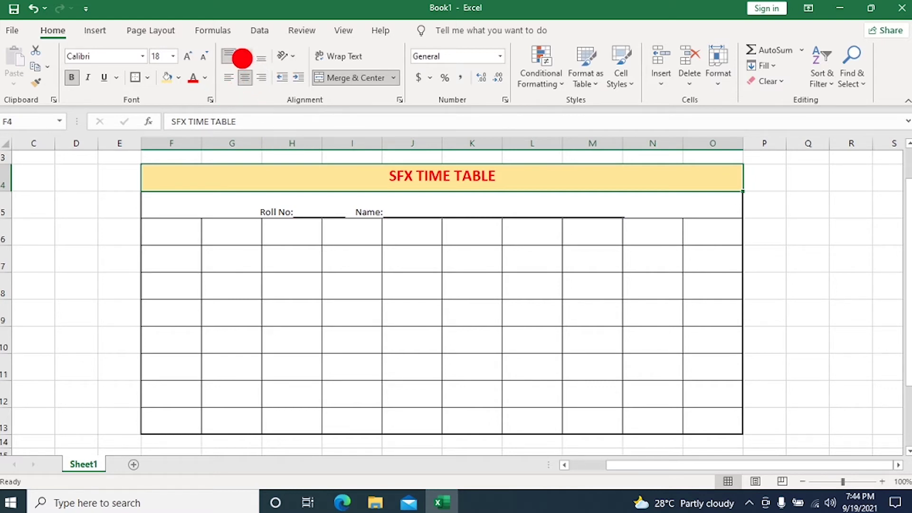
{"action": "left_click", "coordinate": [243, 58]}
{"action": "left_click", "coordinate": [261, 57]}
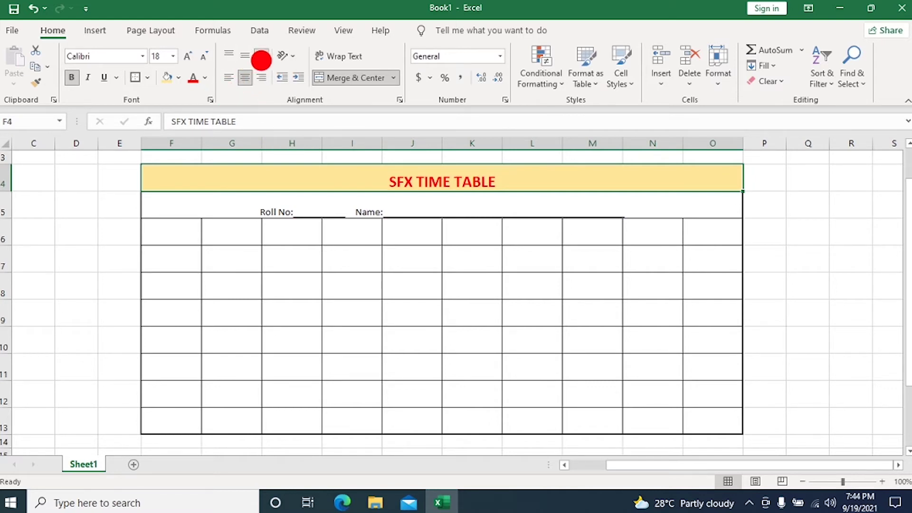
{"action": "left_click", "coordinate": [247, 59]}
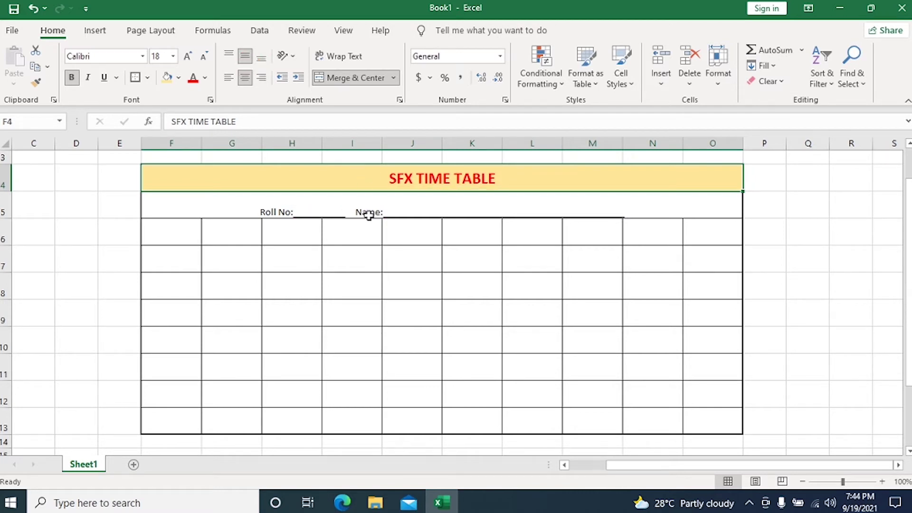
Enter the heading "Periods" in cell F6, the first cell below the roll number and name row
{"action": "left_click", "coordinate": [323, 213]}
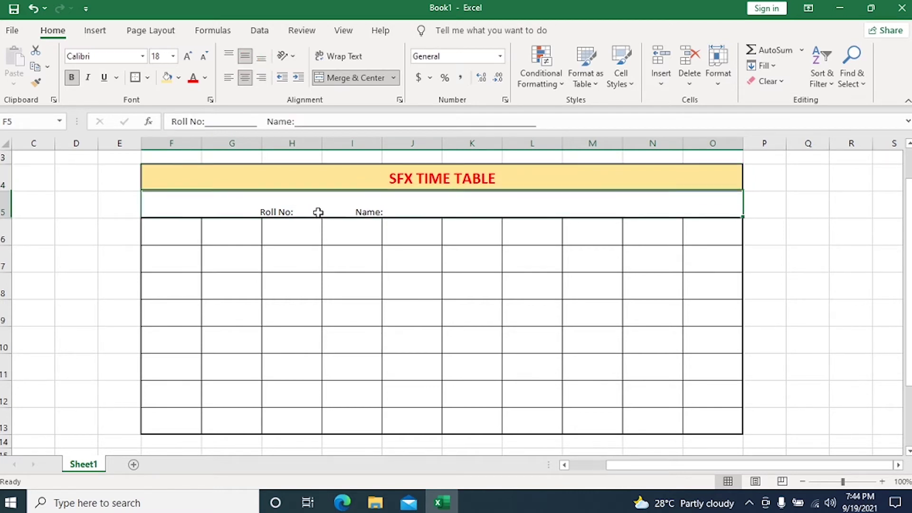
{"action": "left_click", "coordinate": [157, 236]}
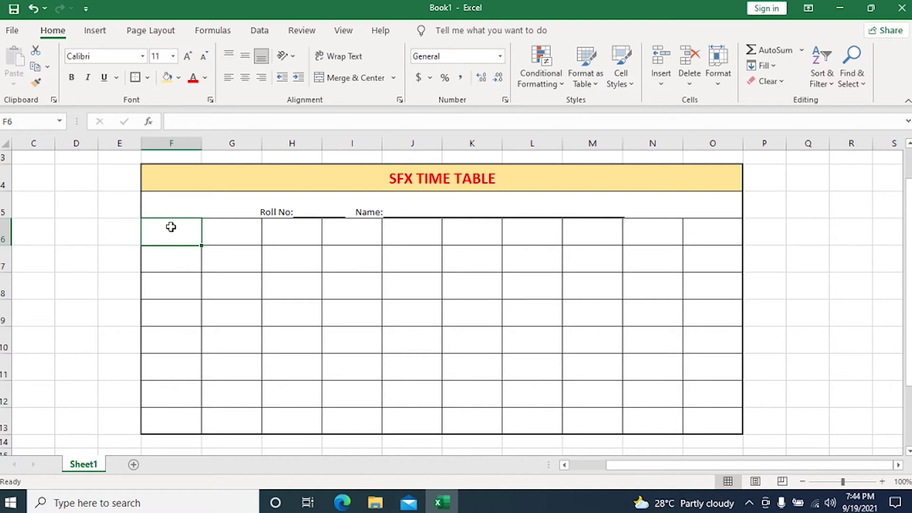
{"action": "left_click", "coordinate": [247, 239]}
{"action": "left_click", "coordinate": [173, 233]}
{"action": "type", "text": "Periods"}
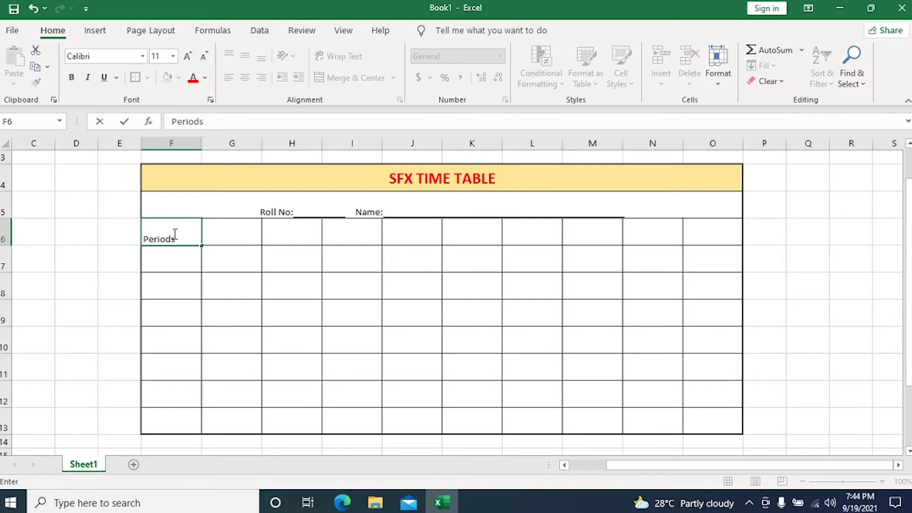
{"action": "left_click", "coordinate": [221, 263]}
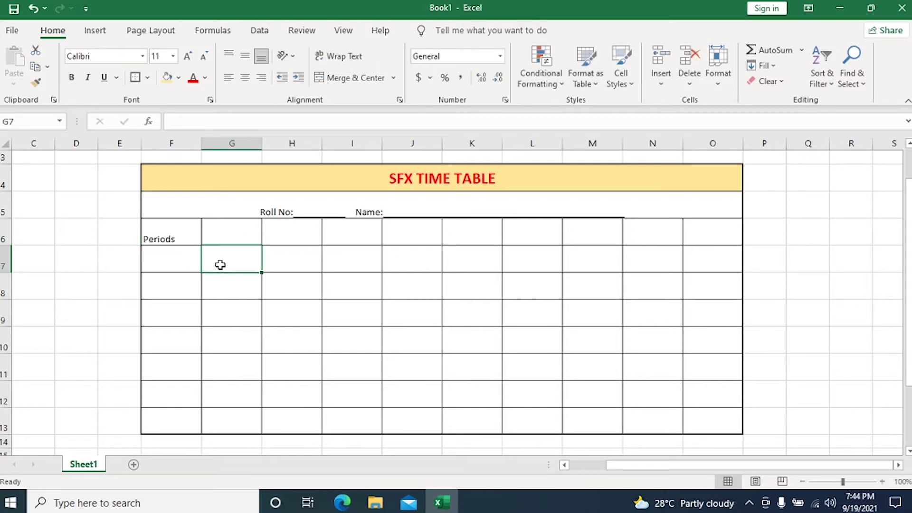
Center the "Periods" heading in F6 both horizontally and vertically
{"action": "left_click", "coordinate": [176, 239]}
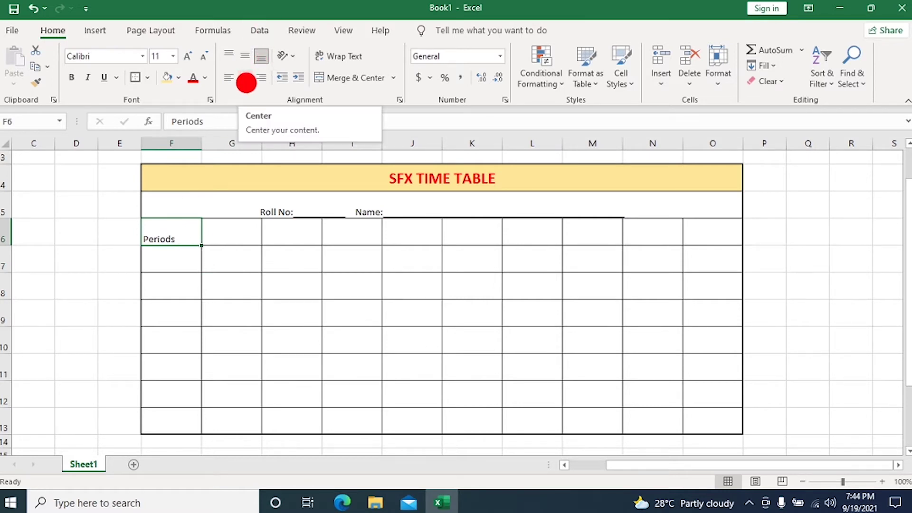
{"action": "left_click", "coordinate": [246, 83]}
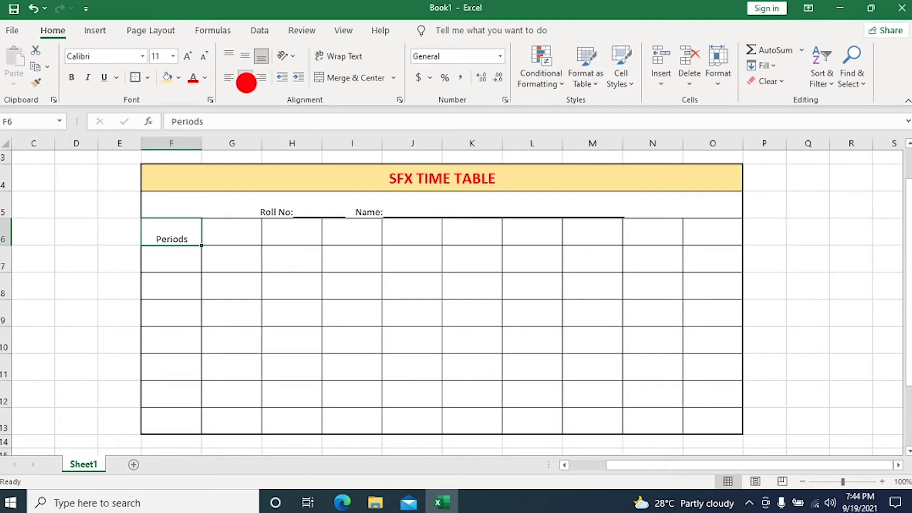
{"action": "left_click", "coordinate": [245, 62]}
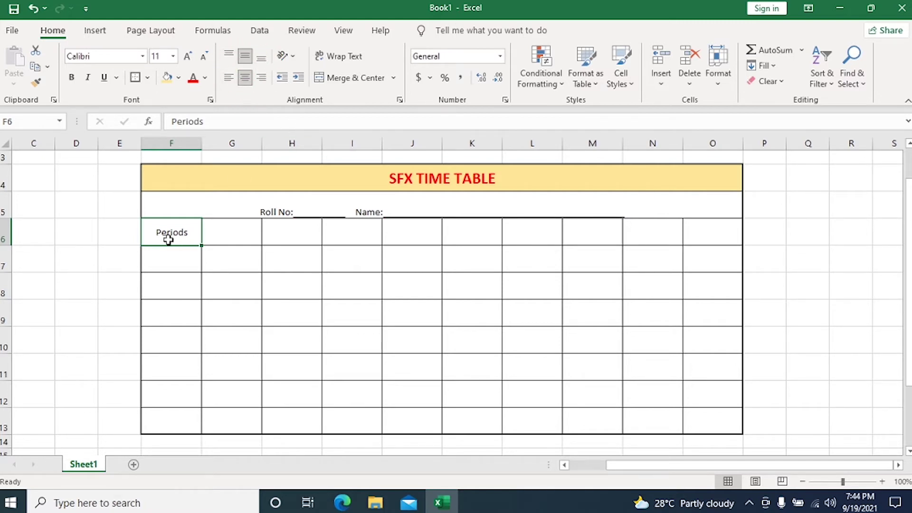
Make the "Periods" heading in F6 bold and increase its font size by two steps
{"action": "left_click", "coordinate": [75, 82]}
{"action": "left_click", "coordinate": [190, 62]}
{"action": "left_click", "coordinate": [191, 61]}
Enter the period numbers I, II, III and IV in cells G6 to J6
{"action": "left_click", "coordinate": [224, 223]}
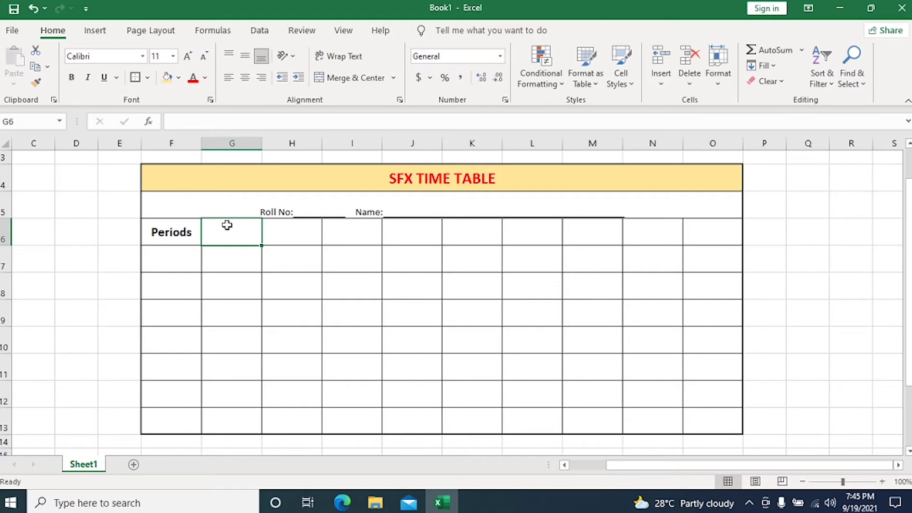
{"action": "type", "text": "I"}
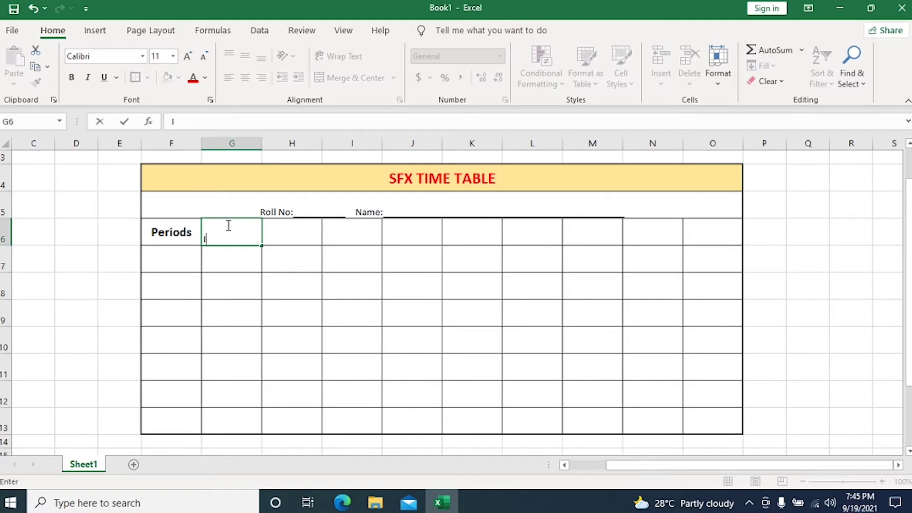
{"action": "left_click", "coordinate": [290, 230]}
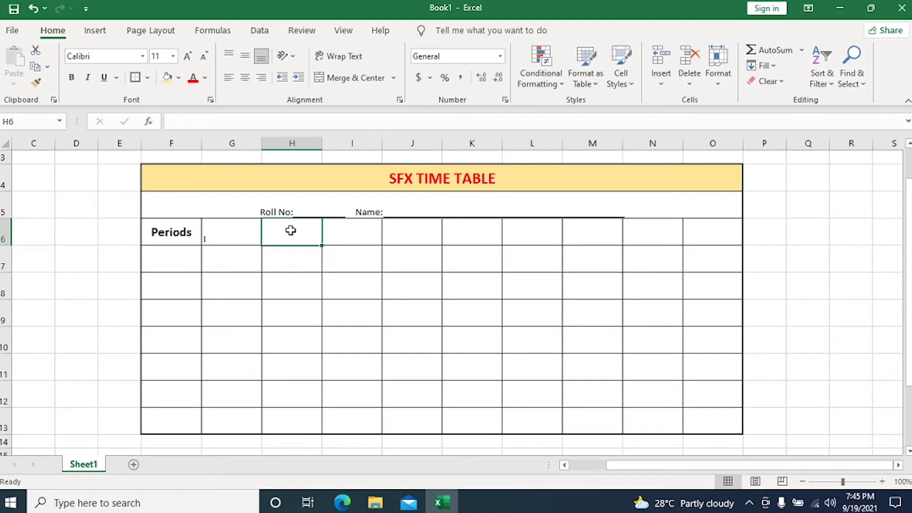
{"action": "type", "text": "II"}
{"action": "left_click", "coordinate": [362, 237]}
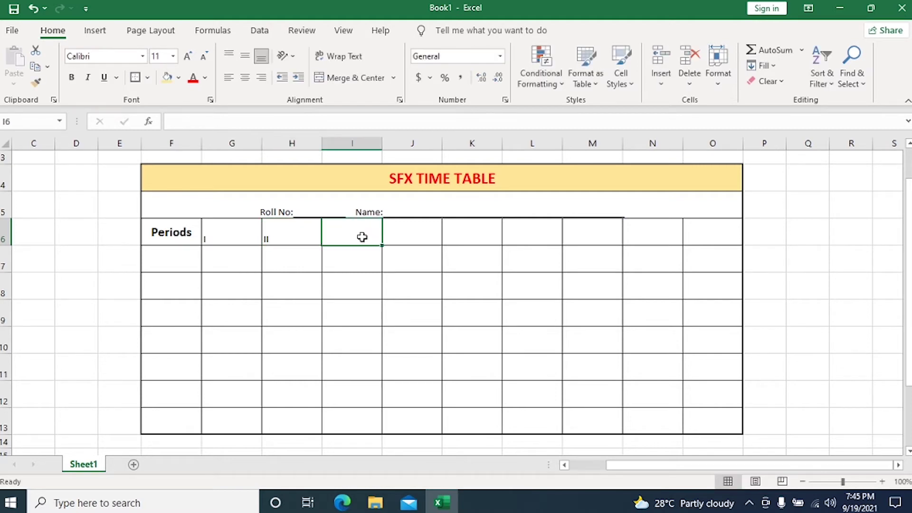
{"action": "type", "text": "II"}
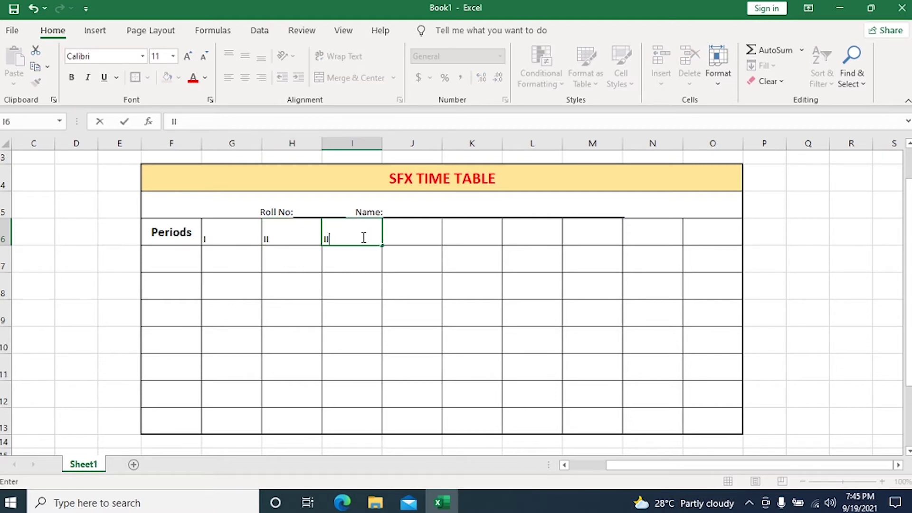
{"action": "type", "text": "I"}
{"action": "left_click", "coordinate": [420, 228]}
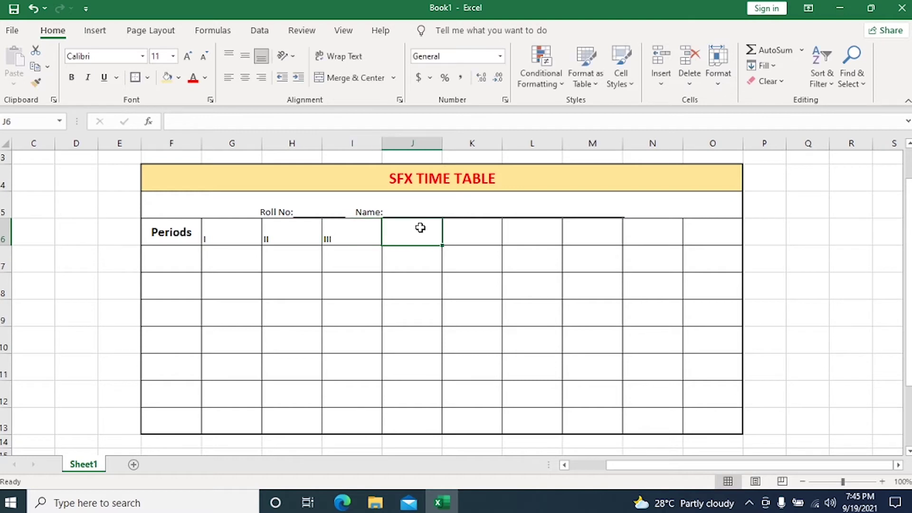
{"action": "type", "text": "IV"}
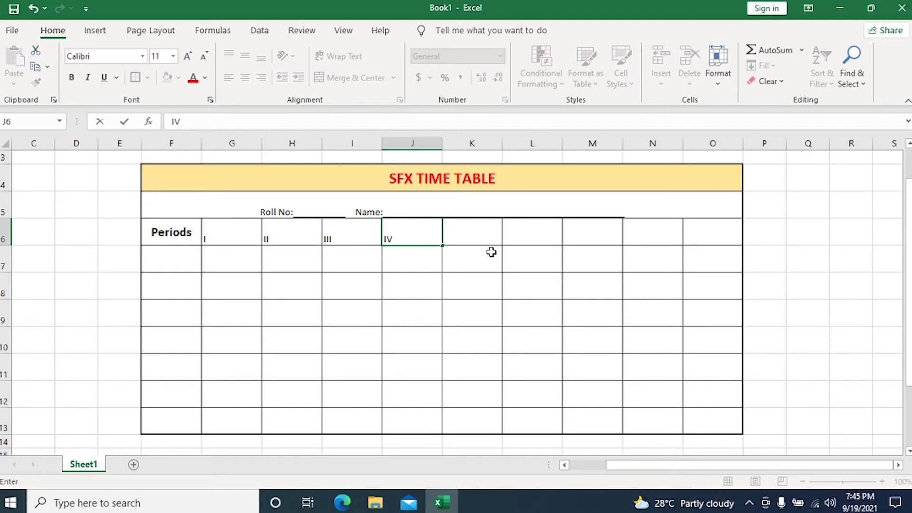
Enter the period number V in cell L6, leaving K6 empty after period IV
{"action": "left_click_drag", "start_coordinate": [492, 238], "coordinate": [476, 426]}
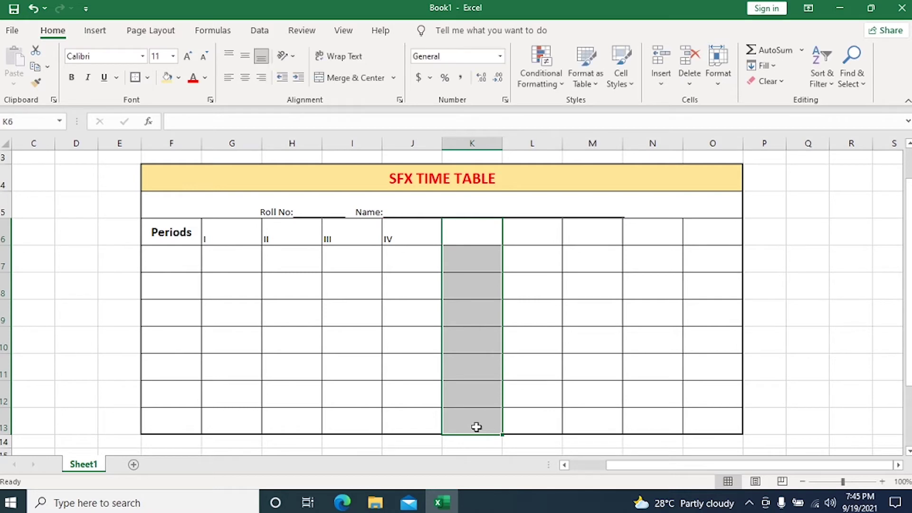
{"action": "left_click", "coordinate": [525, 229]}
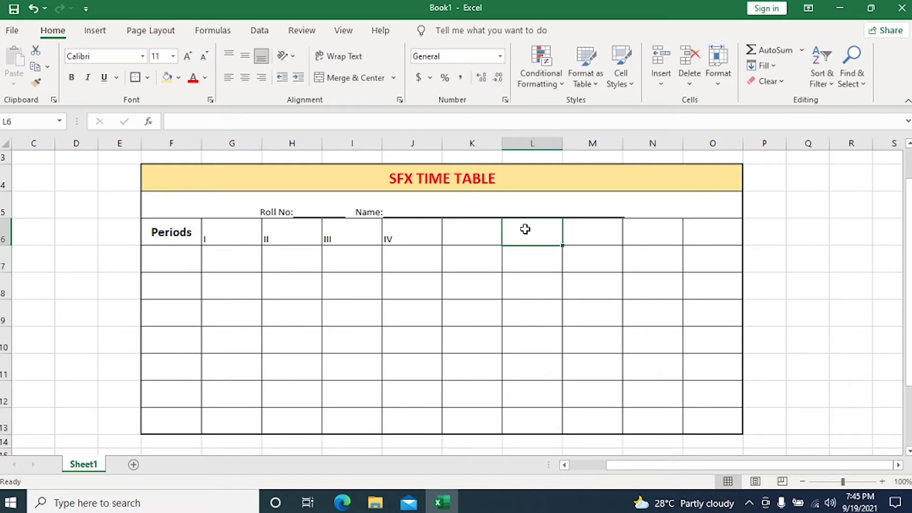
{"action": "type", "text": "IV"}
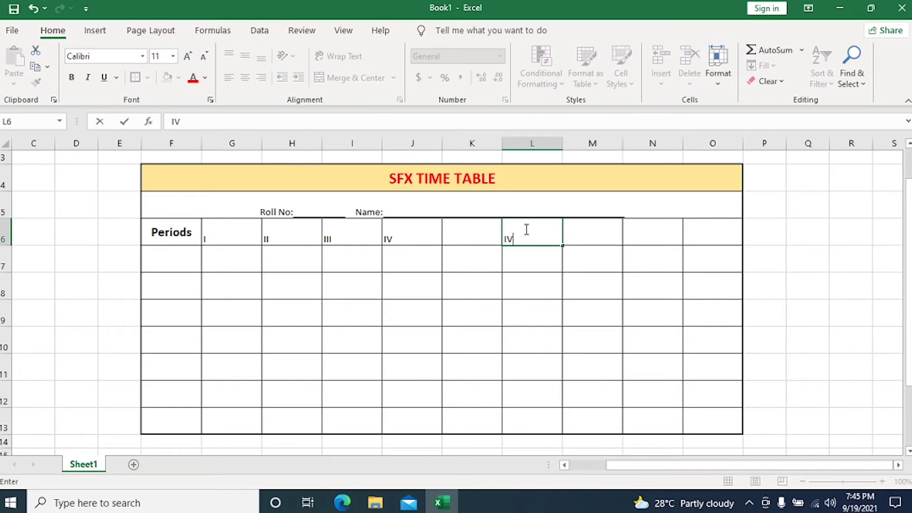
{"action": "left_click", "coordinate": [604, 238]}
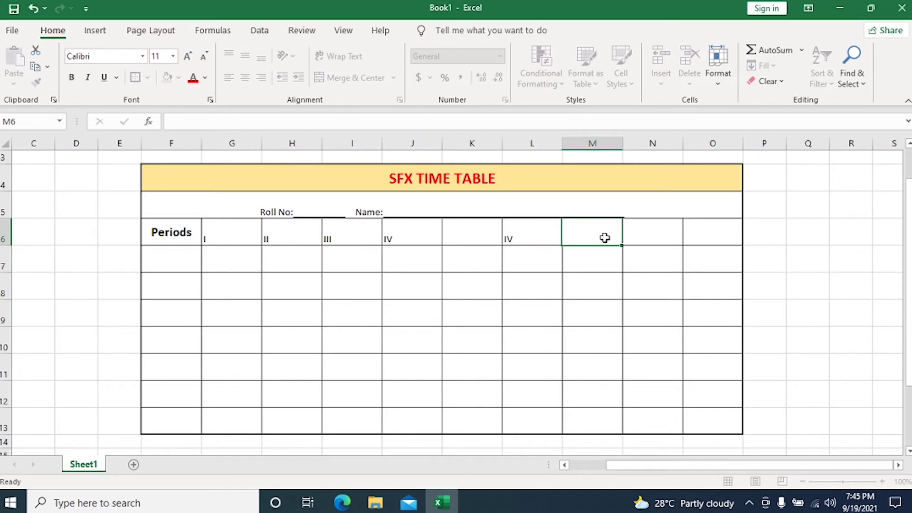
{"action": "left_click", "coordinate": [507, 226]}
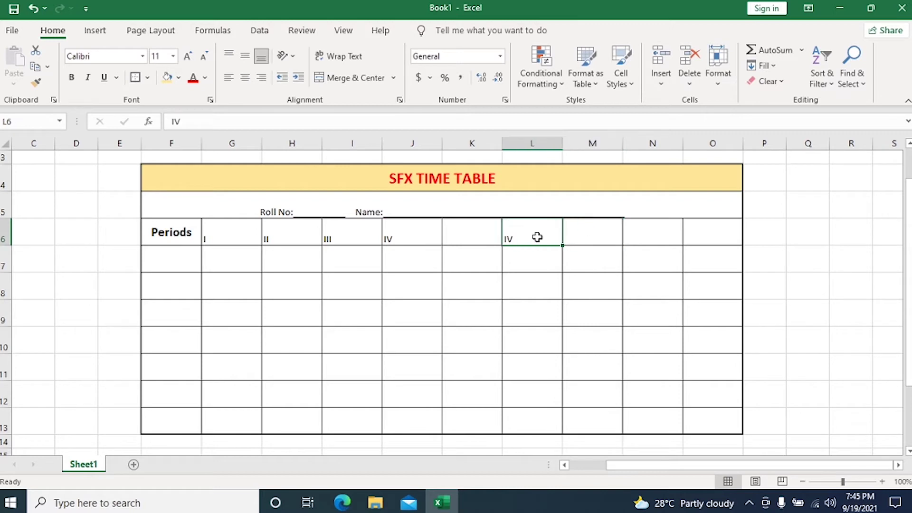
{"action": "key", "text": "BackSpace"}
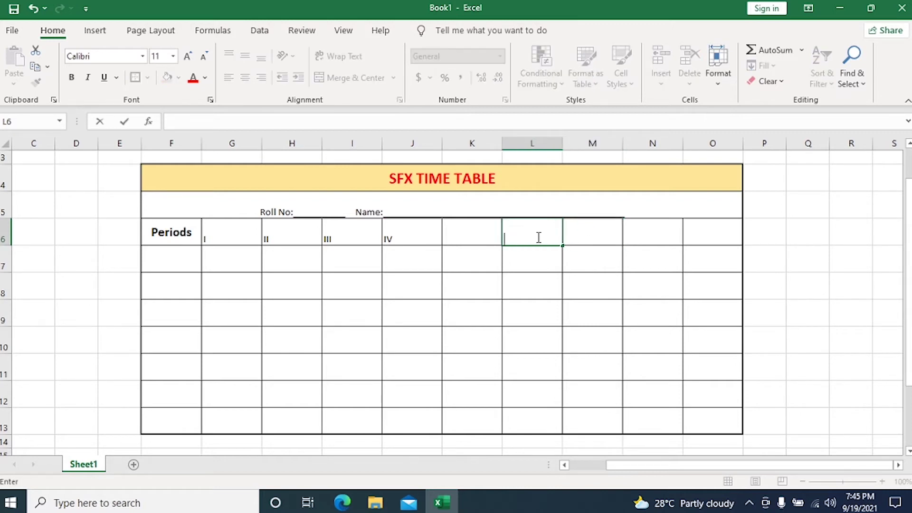
{"action": "type", "text": "V"}
Enter the period numbers VI, VII and VIII in cells M6 to O6
{"action": "left_click", "coordinate": [589, 236]}
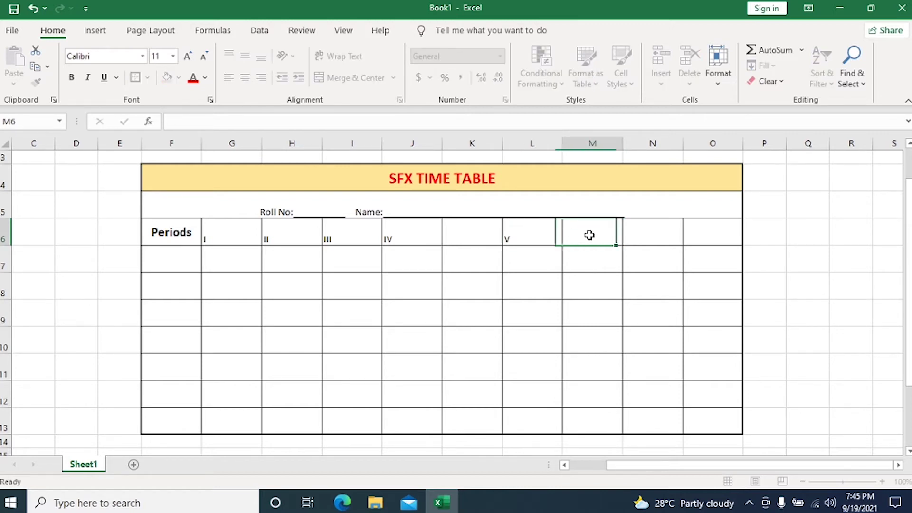
{"action": "type", "text": "VI"}
{"action": "left_click", "coordinate": [632, 238]}
{"action": "type", "text": "VII"}
{"action": "left_click", "coordinate": [726, 230]}
{"action": "type", "text": "V"}
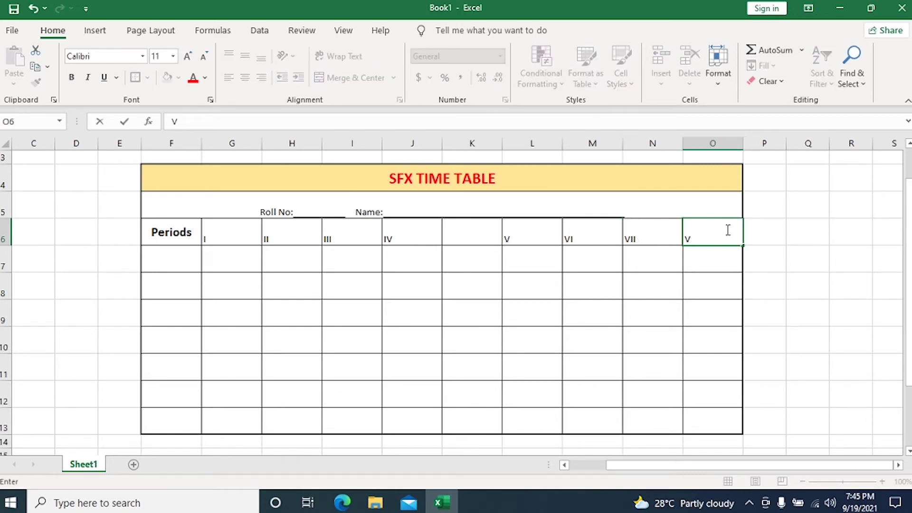
{"action": "type", "text": "III"}
{"action": "left_click", "coordinate": [878, 321]}
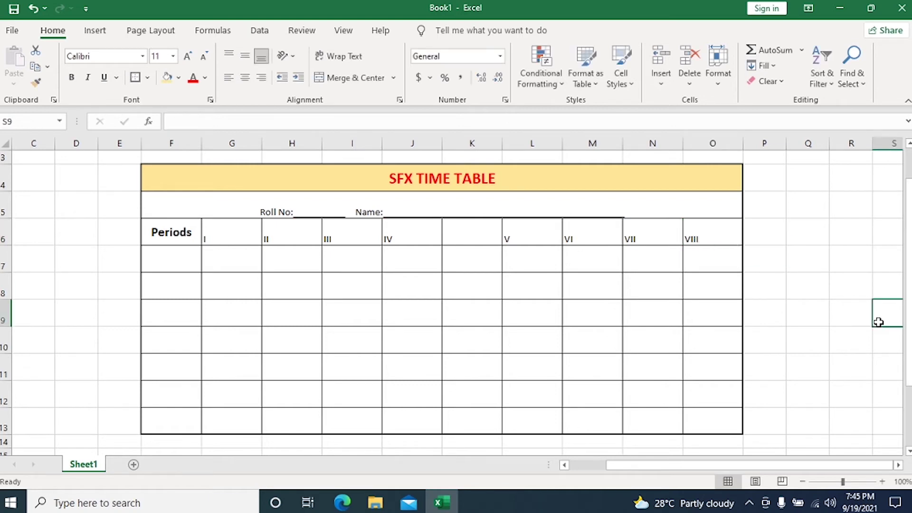
Center the period numbers in G6:O6 both horizontally and vertically
{"action": "left_click_drag", "start_coordinate": [218, 230], "coordinate": [729, 244]}
{"action": "left_click", "coordinate": [869, 256]}
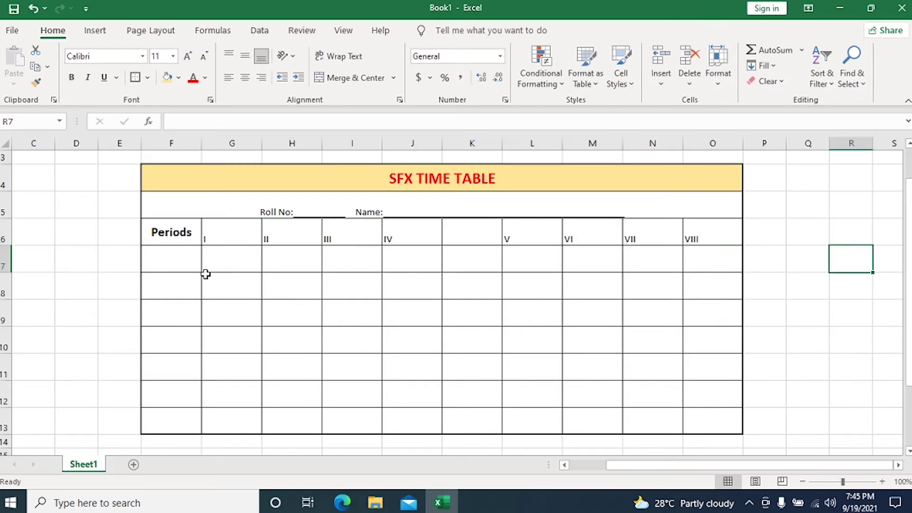
{"action": "left_click_drag", "start_coordinate": [223, 238], "coordinate": [698, 240]}
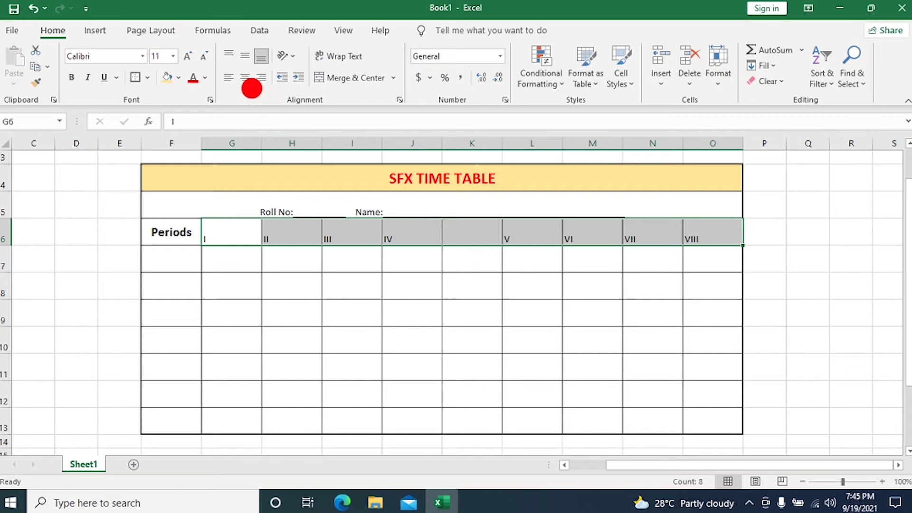
{"action": "left_click", "coordinate": [247, 81]}
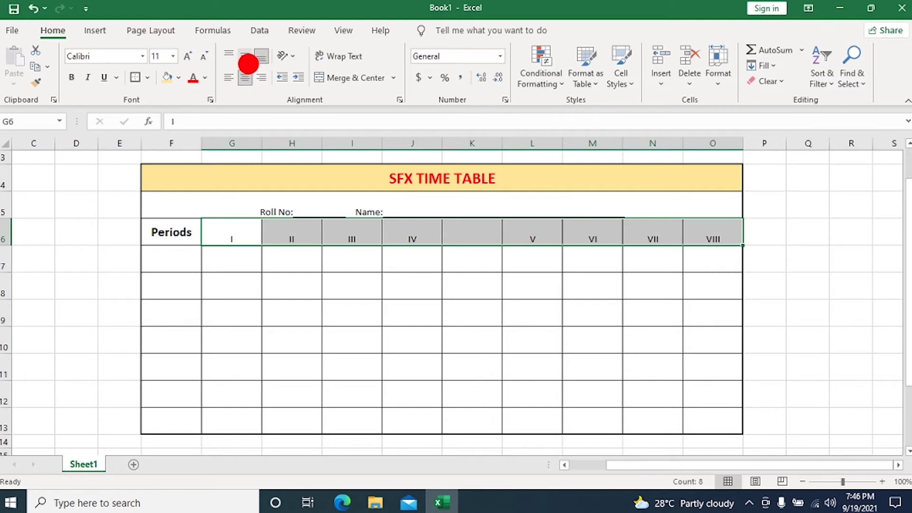
{"action": "left_click", "coordinate": [247, 60]}
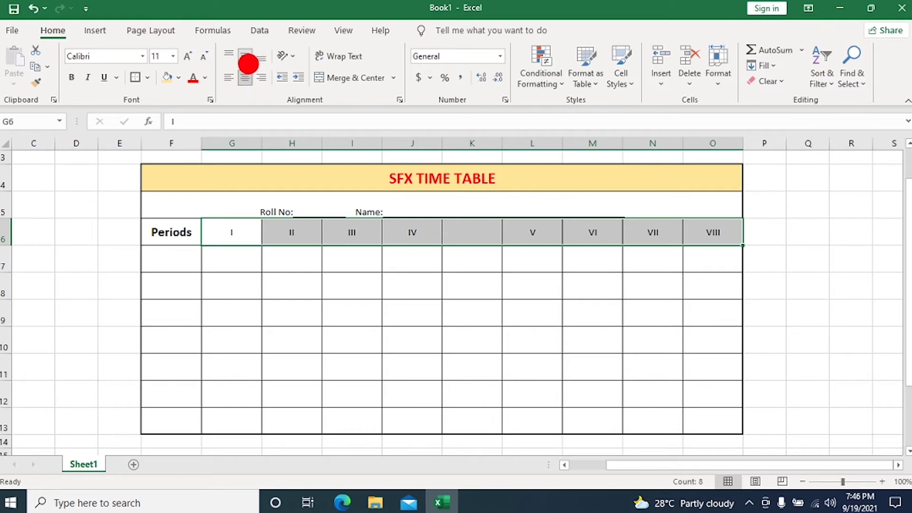
Make the period numbers in G6:O6 bold and increase their font size to 14
{"action": "left_click", "coordinate": [74, 83]}
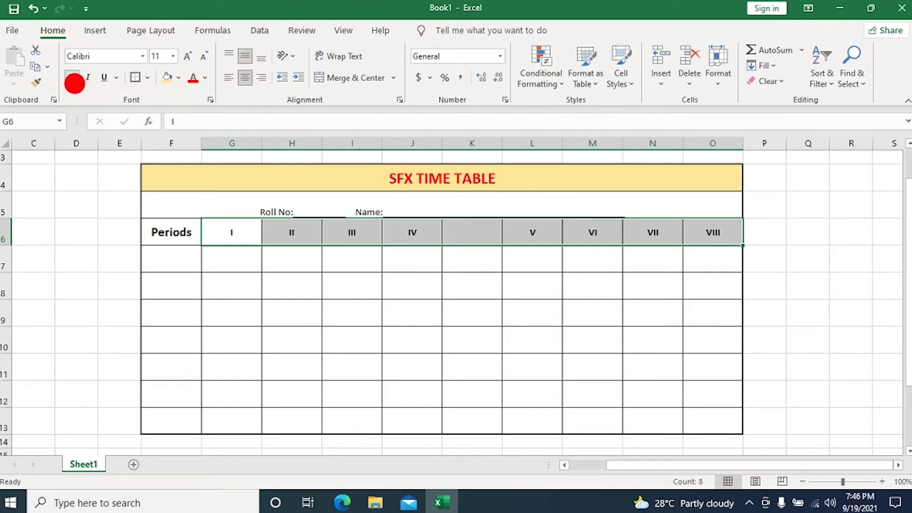
{"action": "left_click", "coordinate": [188, 57]}
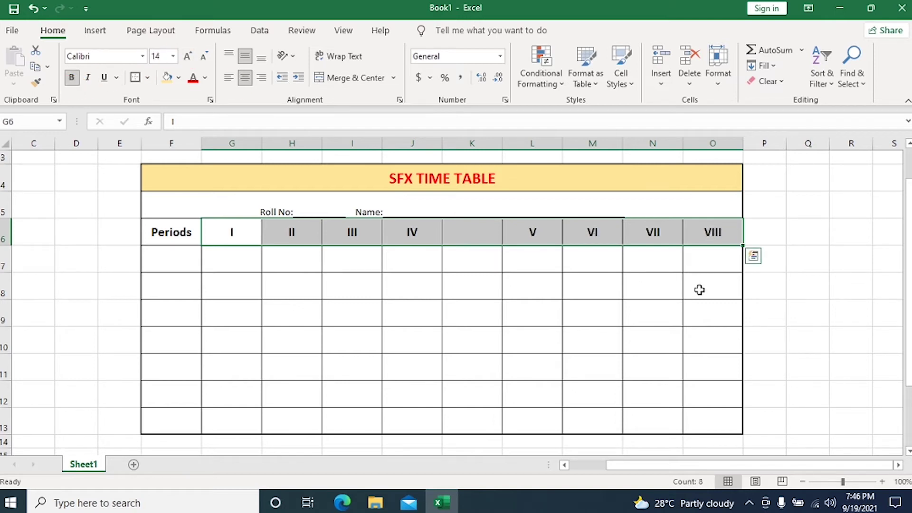
{"action": "left_click", "coordinate": [802, 293]}
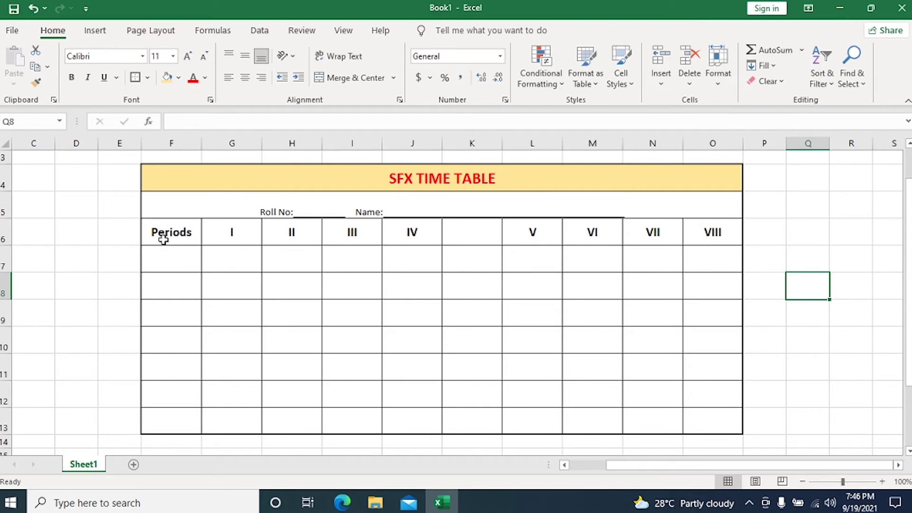
Set the font color of the period heading row F6:O6 to the standard blue
{"action": "left_click_drag", "start_coordinate": [161, 236], "coordinate": [722, 235]}
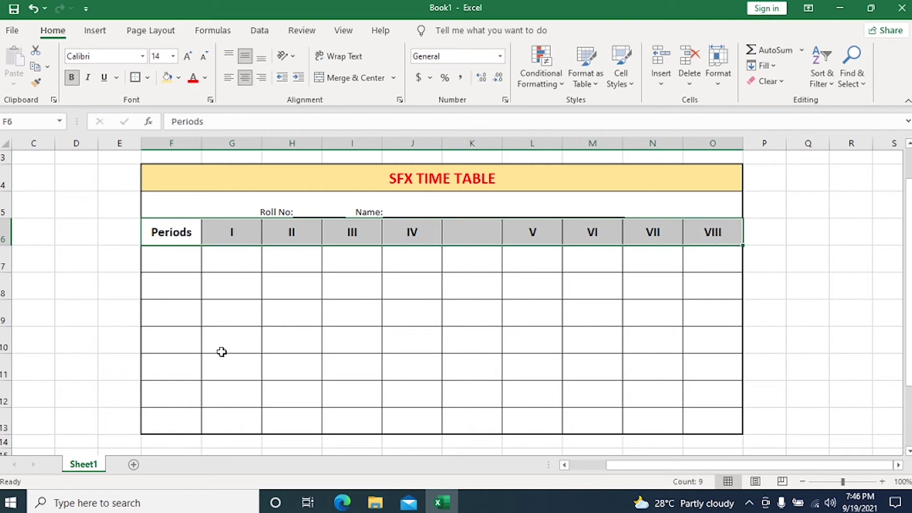
{"action": "left_click", "coordinate": [109, 240]}
{"action": "left_click_drag", "start_coordinate": [177, 229], "coordinate": [702, 234]}
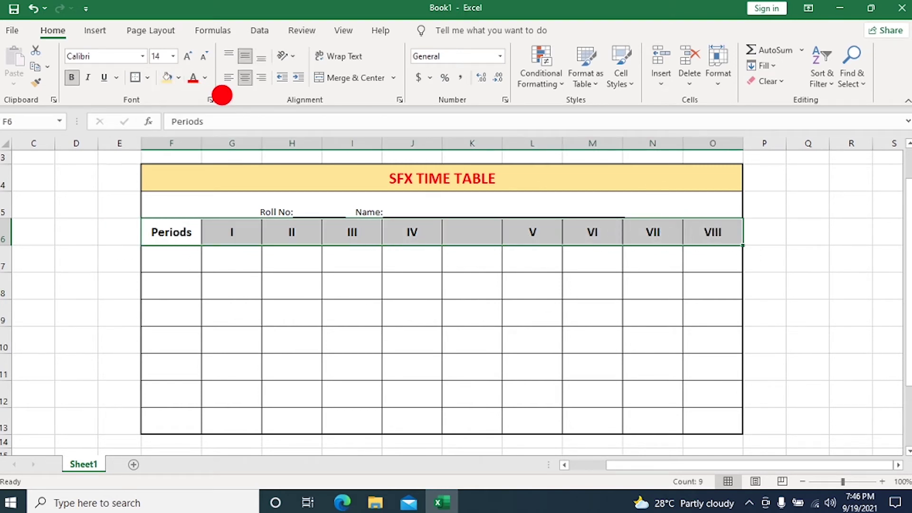
{"action": "left_click", "coordinate": [207, 84]}
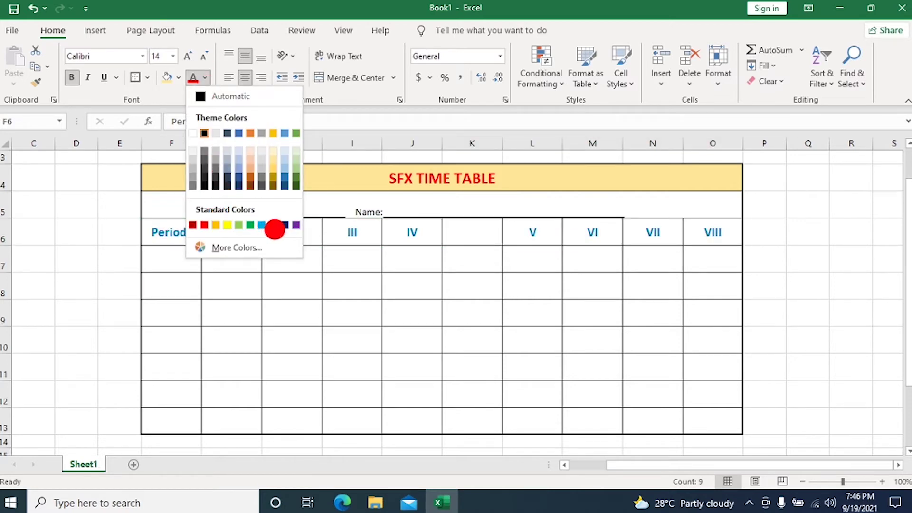
{"action": "left_click", "coordinate": [274, 227]}
{"action": "left_click", "coordinate": [88, 249]}
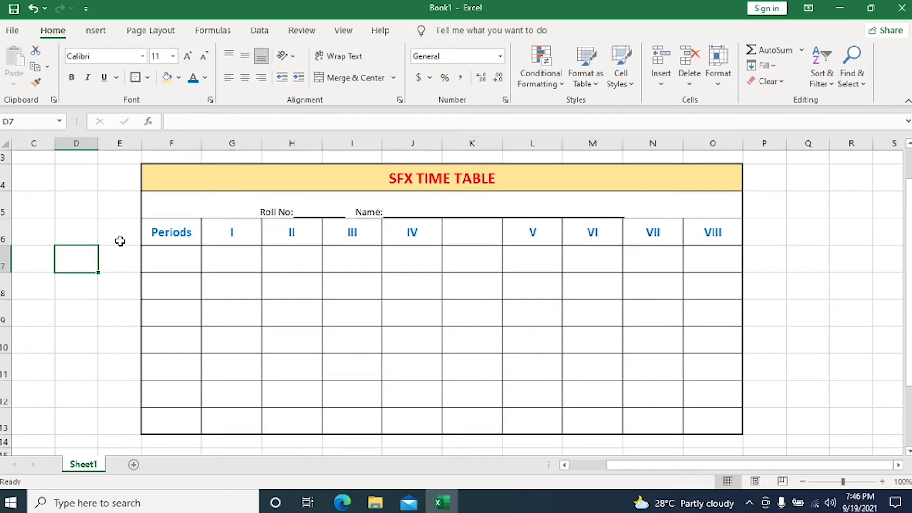
Fill the period heading row F6:O6 with the standard light green color
{"action": "left_click_drag", "start_coordinate": [171, 237], "coordinate": [683, 230]}
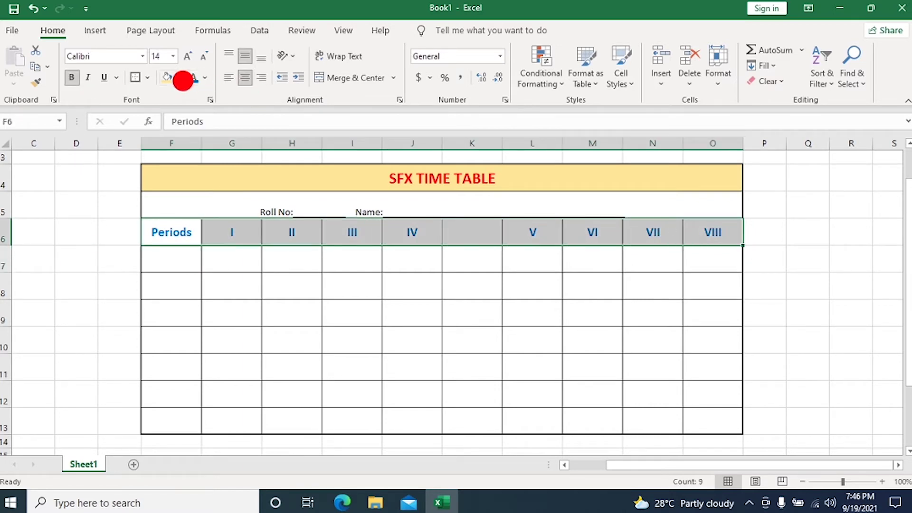
{"action": "left_click", "coordinate": [180, 79]}
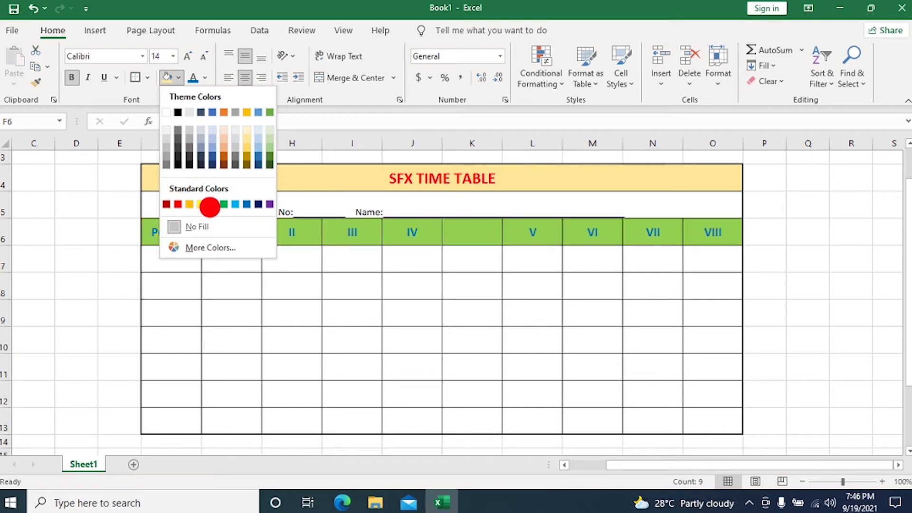
{"action": "left_click", "coordinate": [209, 207]}
{"action": "left_click", "coordinate": [51, 236]}
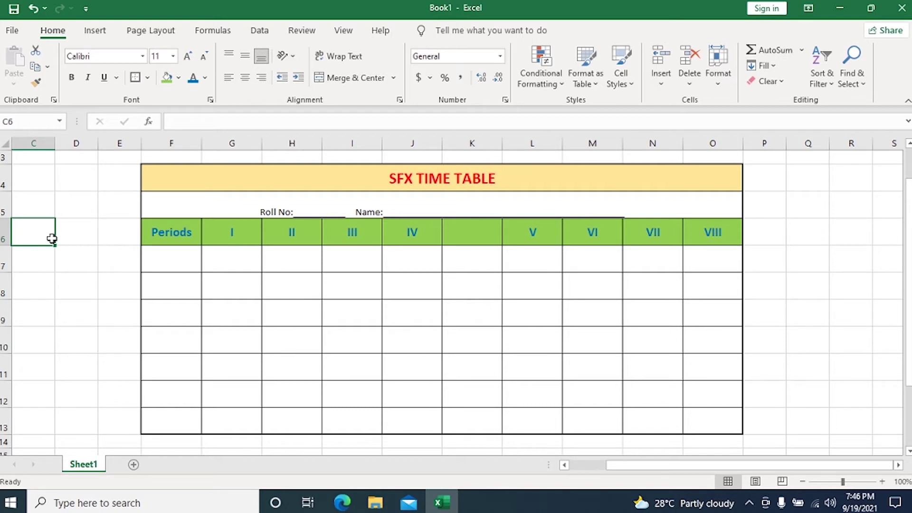
Enter the heading "Time" in cell F7 and center it horizontally and vertically
{"action": "left_click", "coordinate": [168, 248]}
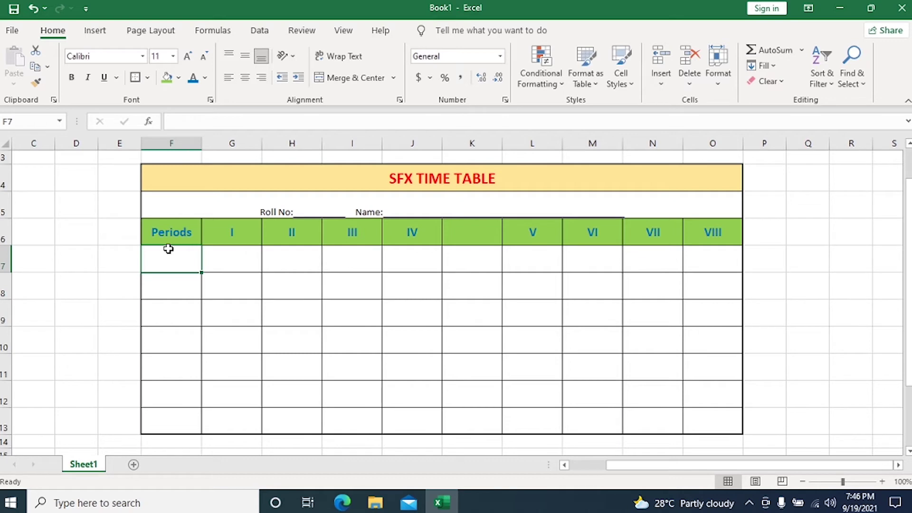
{"action": "type", "text": "Time"}
{"action": "left_click", "coordinate": [186, 288]}
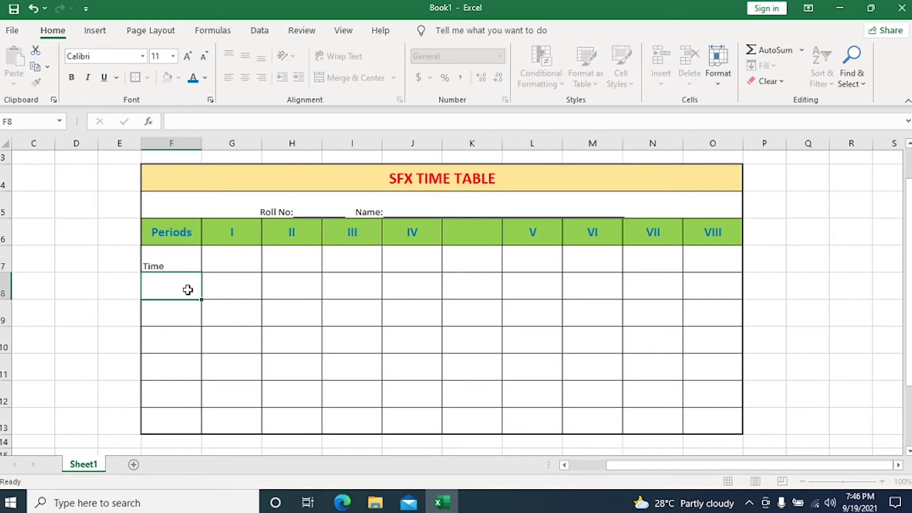
{"action": "left_click", "coordinate": [184, 257]}
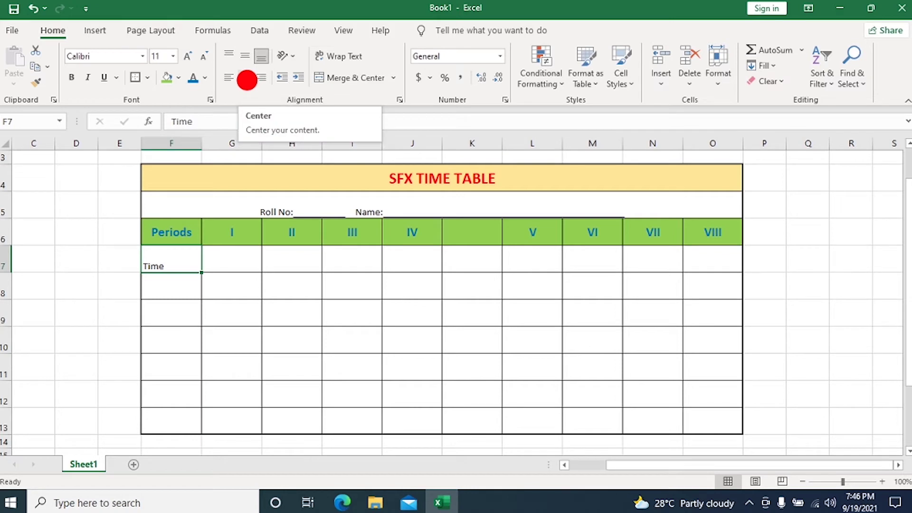
{"action": "left_click", "coordinate": [247, 79]}
{"action": "left_click", "coordinate": [244, 61]}
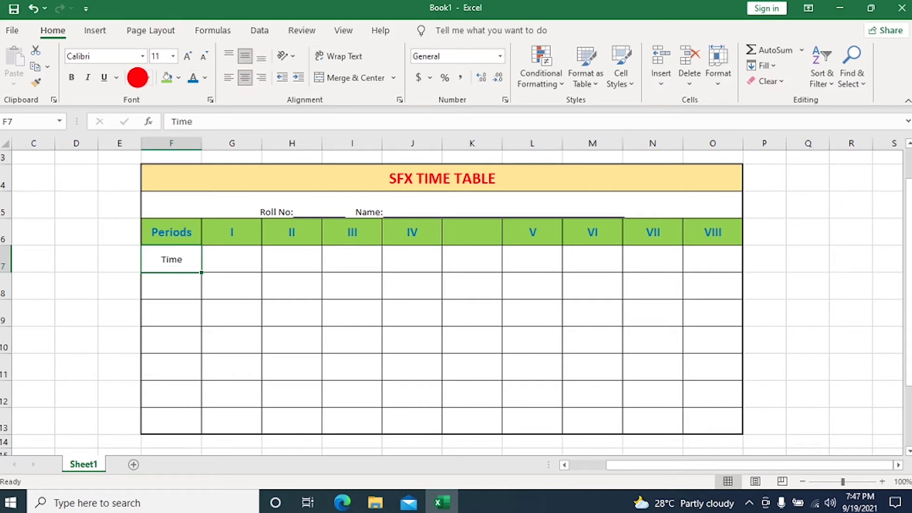
Increase the font size of the "Time" heading in F7 to 16 and make it bold
{"action": "left_click", "coordinate": [183, 58]}
{"action": "left_click", "coordinate": [182, 58]}
{"action": "left_click", "coordinate": [182, 58]}
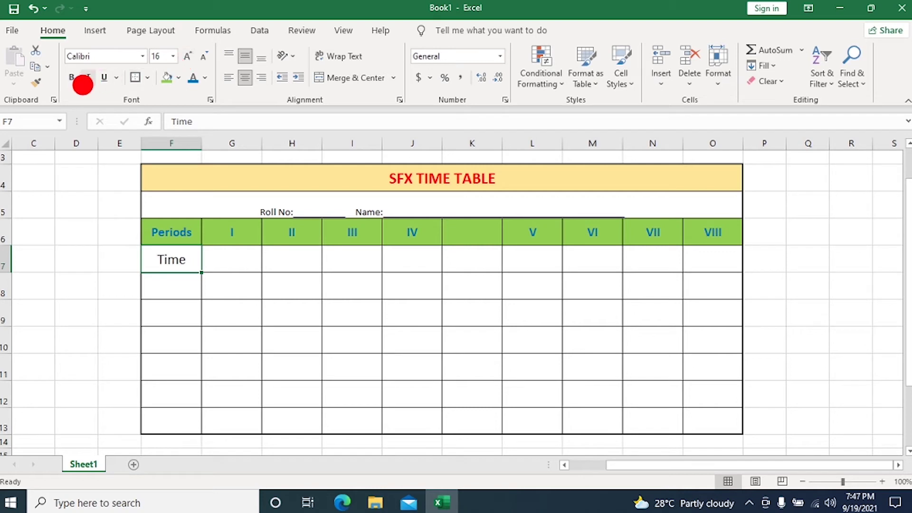
{"action": "left_click", "coordinate": [72, 77]}
{"action": "left_click", "coordinate": [75, 224]}
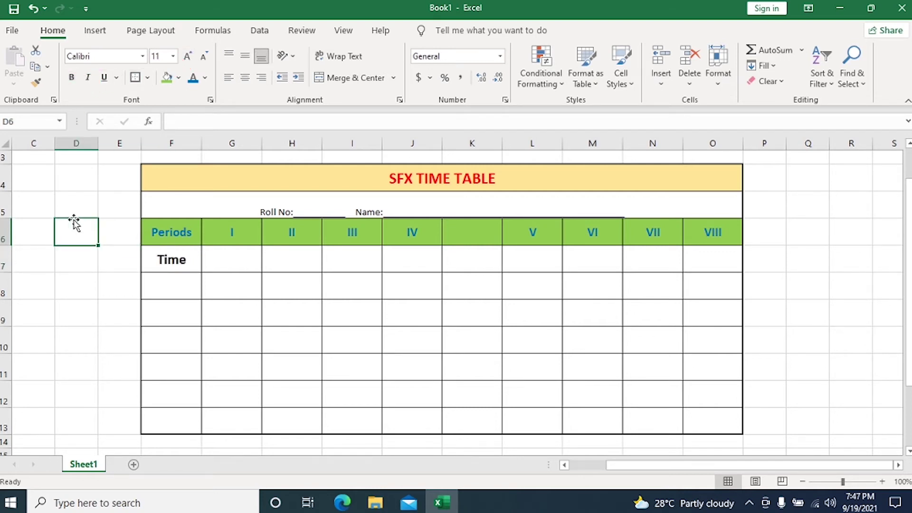
Enter the first period's time "8.20 - 9.00" in cell G7
{"action": "left_click", "coordinate": [222, 268]}
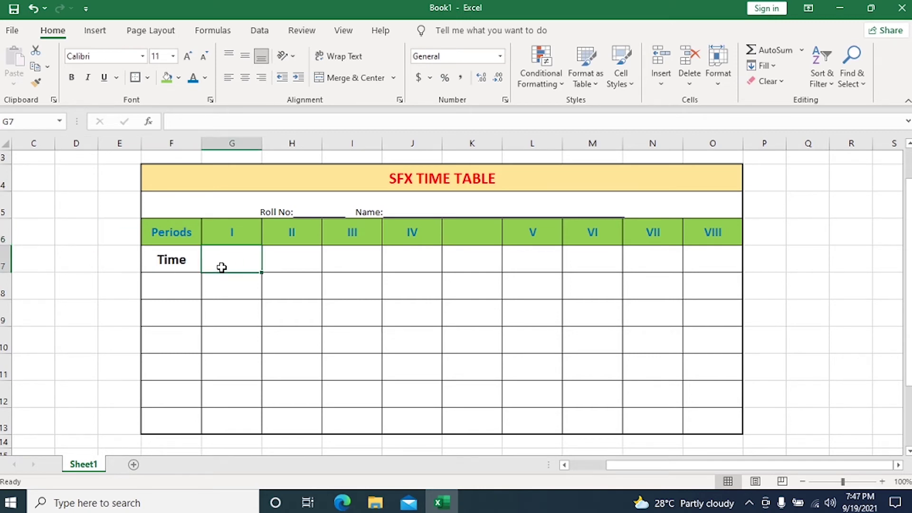
{"action": "type", "text": "*"}
{"action": "key", "text": "BackSpace"}
{"action": "type", "text": "8."}
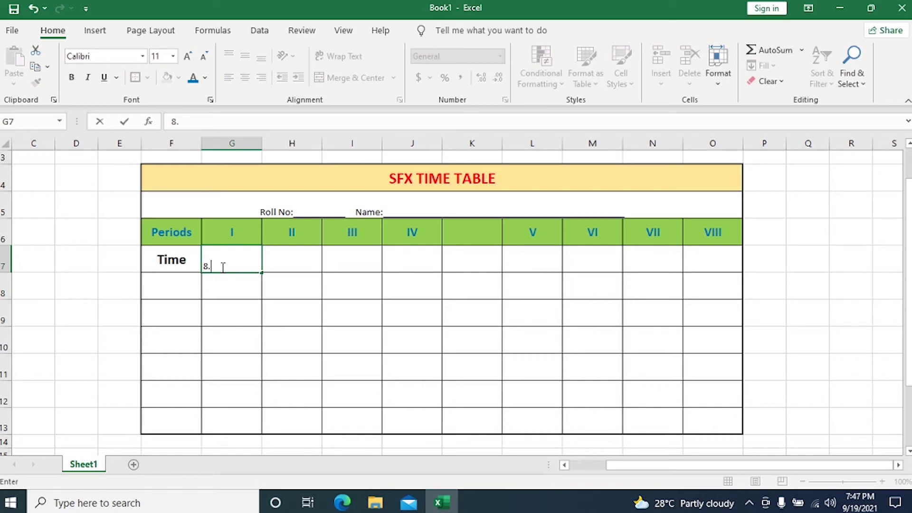
{"action": "type", "text": "20"}
{"action": "type", "text": " -"}
{"action": "type", "text": " 8."}
{"action": "key", "text": "BackSpace"}
{"action": "key", "text": "BackSpace"}
{"action": "type", "text": "9.00"}
Enter the times "9.00 - 9.40" in H7 and "9.40 - 10.20" in I7 for periods II and III
{"action": "left_click", "coordinate": [298, 261]}
{"action": "type", "text": "9"}
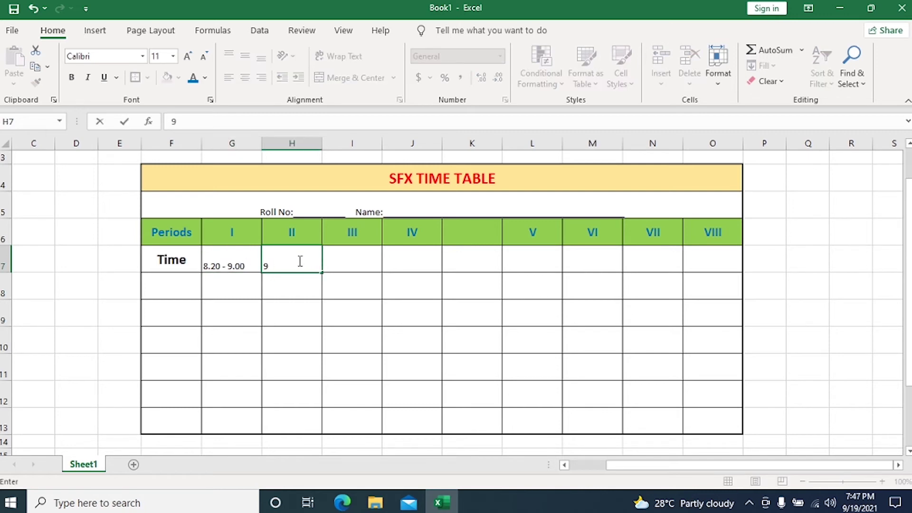
{"action": "type", "text": ".00 - 9.40"}
{"action": "left_click", "coordinate": [359, 259]}
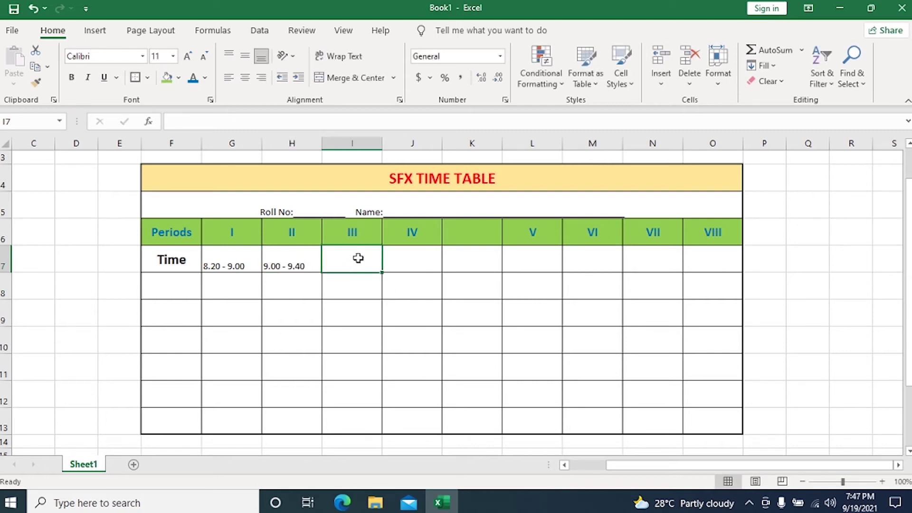
{"action": "type", "text": "9.40"}
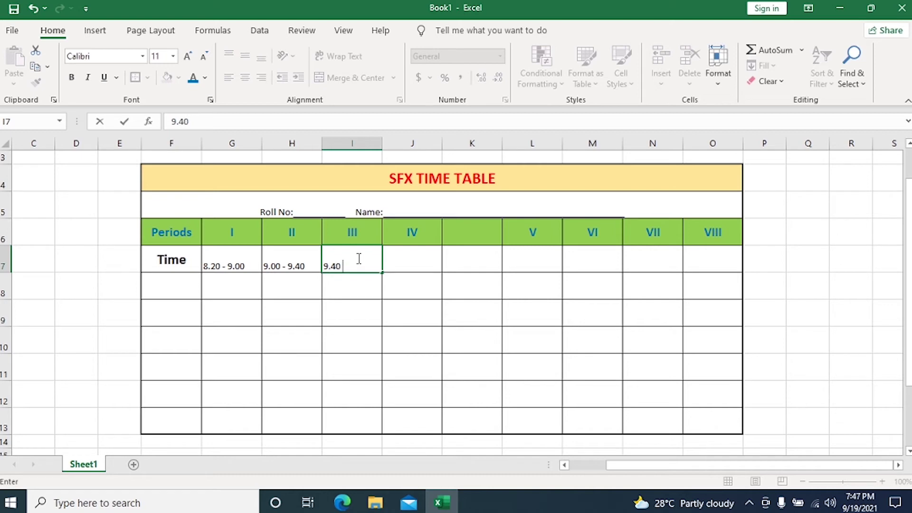
{"action": "type", "text": " -"}
{"action": "type", "text": "10.20"}
{"action": "left_click", "coordinate": [430, 269]}
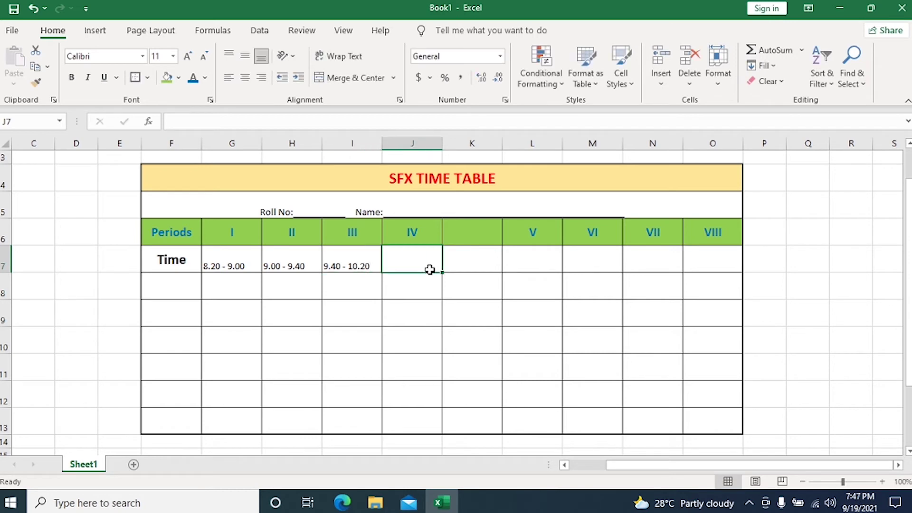
Enter the period IV time "10.20 - 11.00" in J7 and the break time "11.00 - 11.15" in K7
{"action": "type", "text": "10.2"}
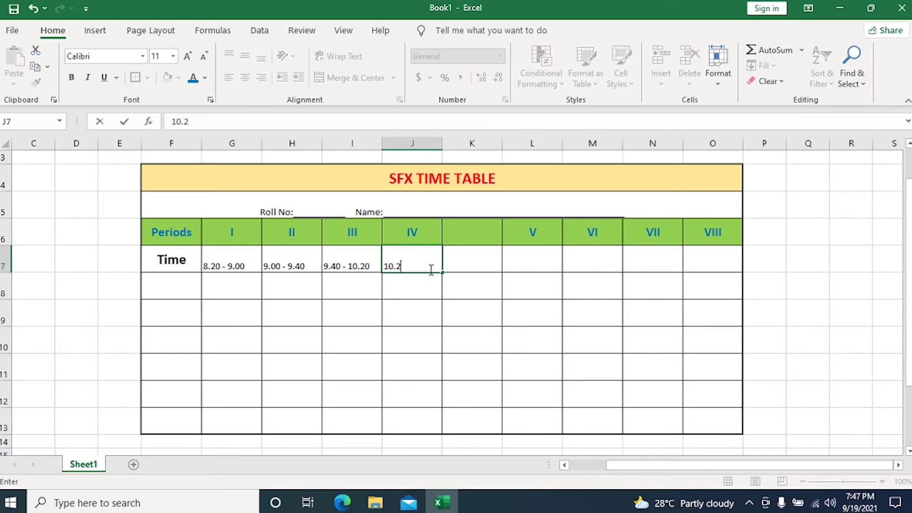
{"action": "type", "text": "0 - 11.00"}
{"action": "left_click", "coordinate": [485, 256]}
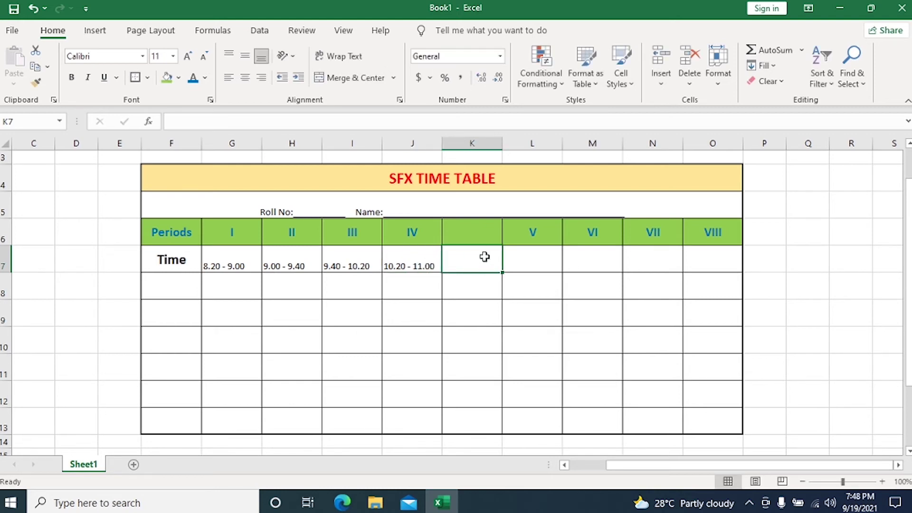
{"action": "type", "text": "11.00 - 1"}
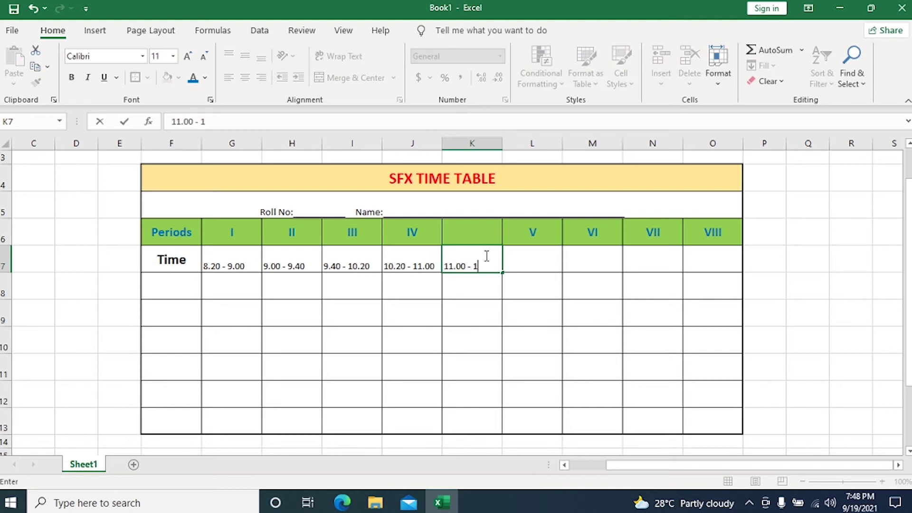
{"action": "type", "text": "1.15"}
Enter the period V time "11.20 - 12.00" in cell L7
{"action": "left_click", "coordinate": [535, 251]}
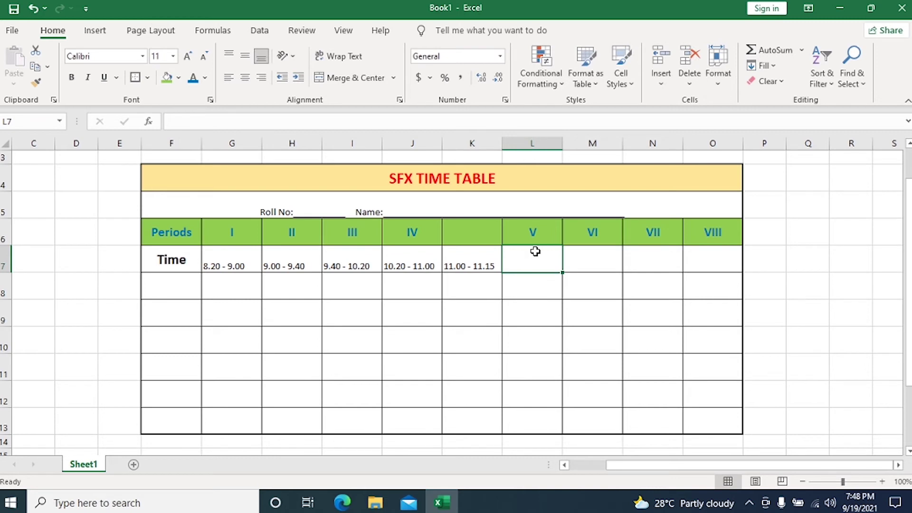
{"action": "type", "text": "11.2-"}
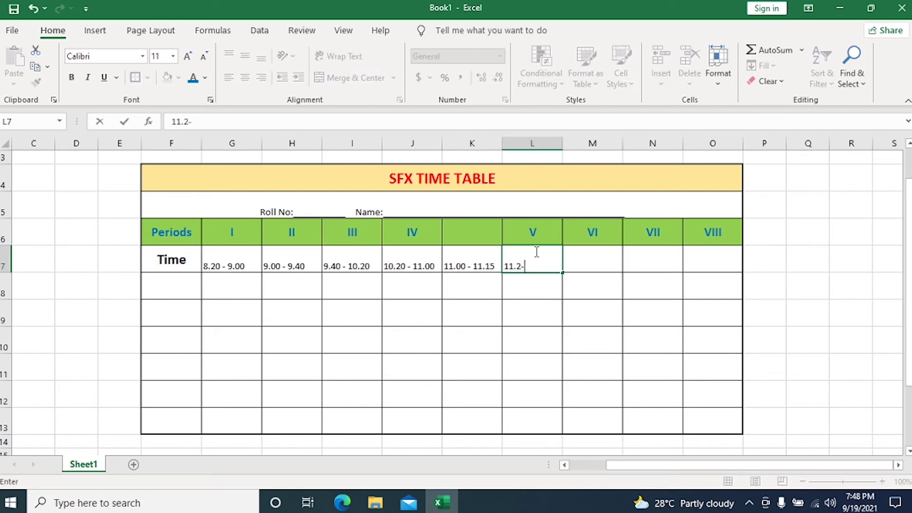
{"action": "key", "text": "BackSpace"}
{"action": "type", "text": "0"}
{"action": "type", "text": "- 12.00"}
Enter the period VI time "12.00 - 12.40" in M7 and start the entry in N7 with "12"
{"action": "left_click", "coordinate": [594, 261]}
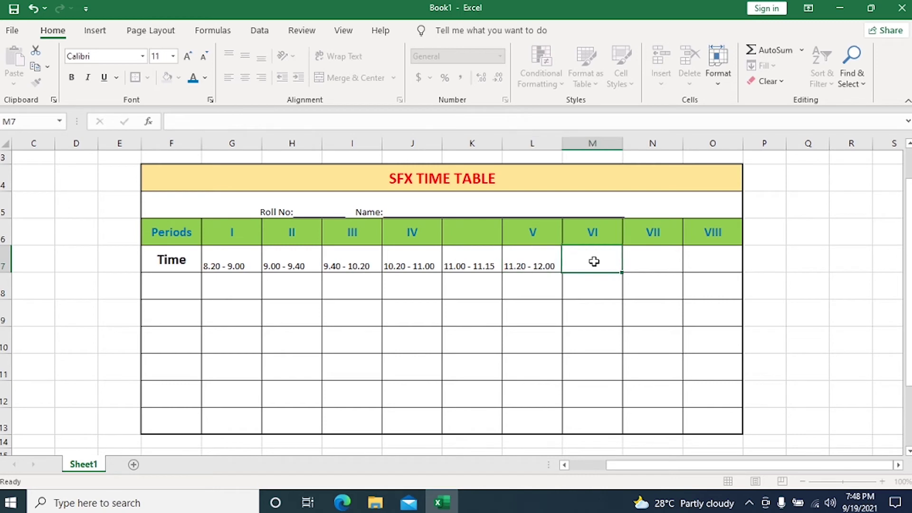
{"action": "type", "text": "12."}
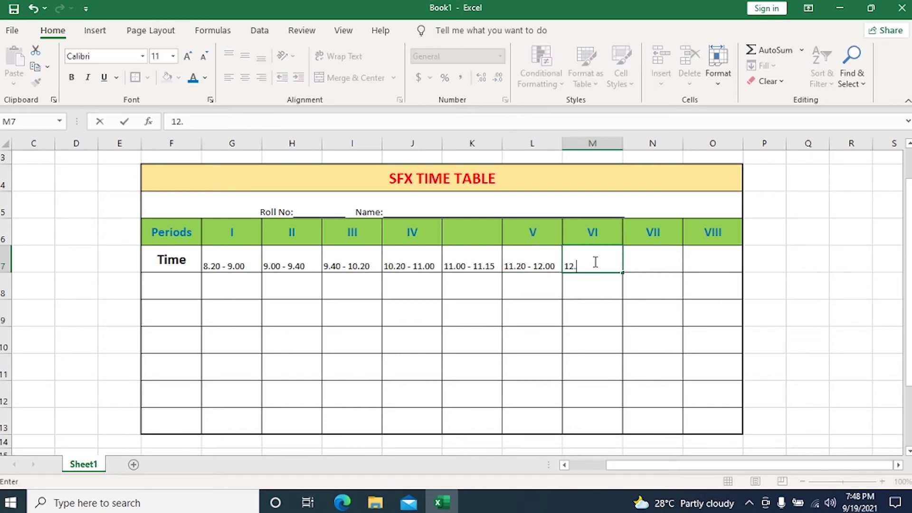
{"action": "type", "text": "00 - 12.20"}
{"action": "left_click", "coordinate": [636, 256]}
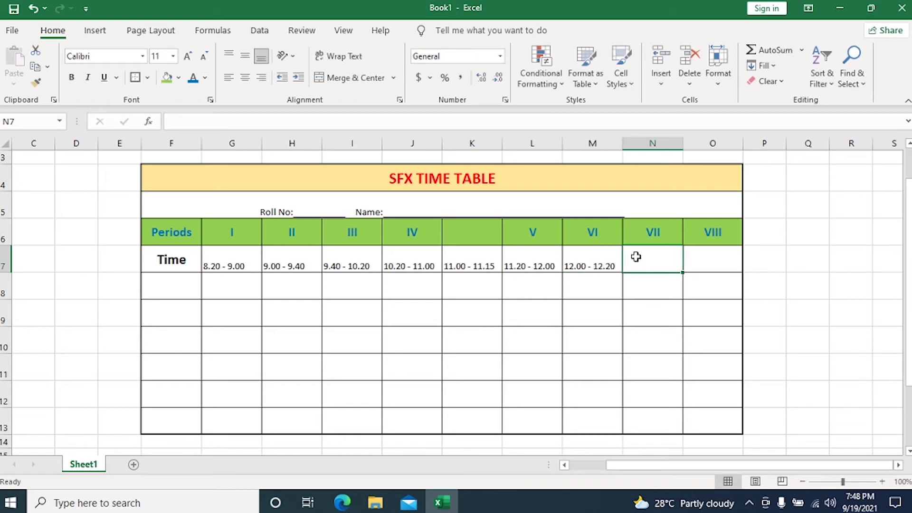
{"action": "type", "text": "12"}
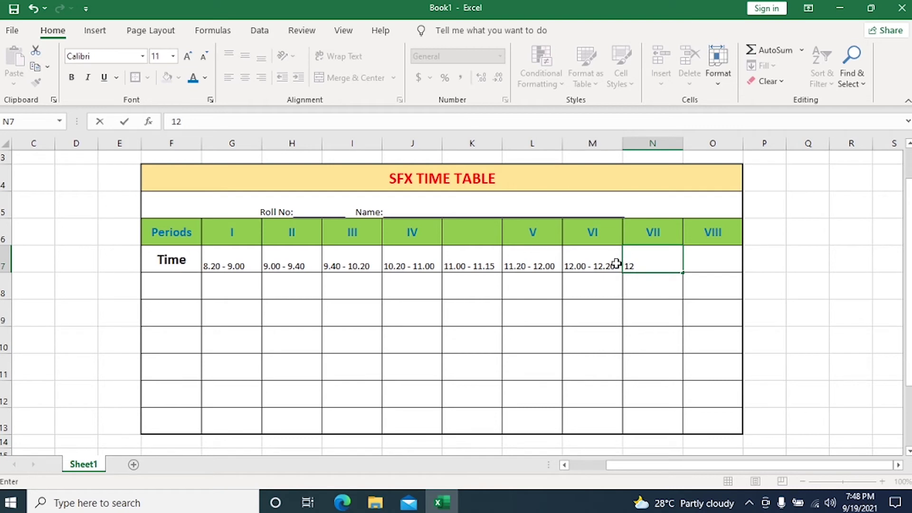
{"action": "left_click", "coordinate": [616, 264]}
{"action": "double_click", "coordinate": [617, 264]}
{"action": "key", "text": "BackSpace"}
{"action": "key", "text": "BackSpace"}
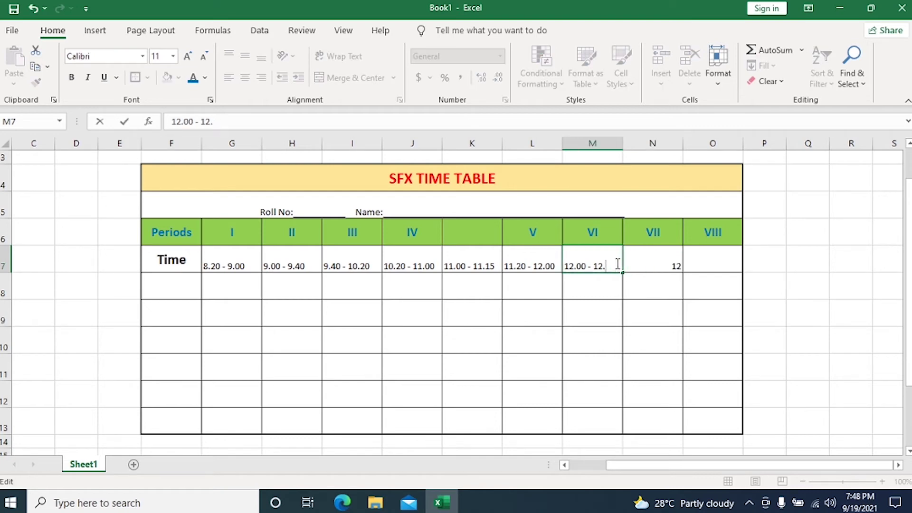
{"action": "type", "text": "40"}
Complete the period VII time in N7 as "12.40 - 1.20" and enter "1.20 - 2.00" in O7 for period VIII
{"action": "left_click", "coordinate": [651, 262]}
{"action": "double_click", "coordinate": [681, 266]}
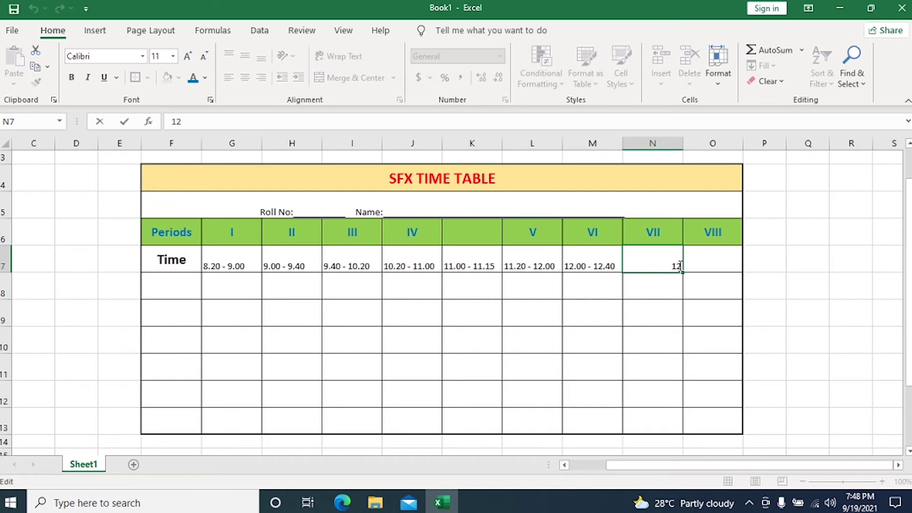
{"action": "type", "text": ".40 - 1.20"}
{"action": "left_click", "coordinate": [690, 264]}
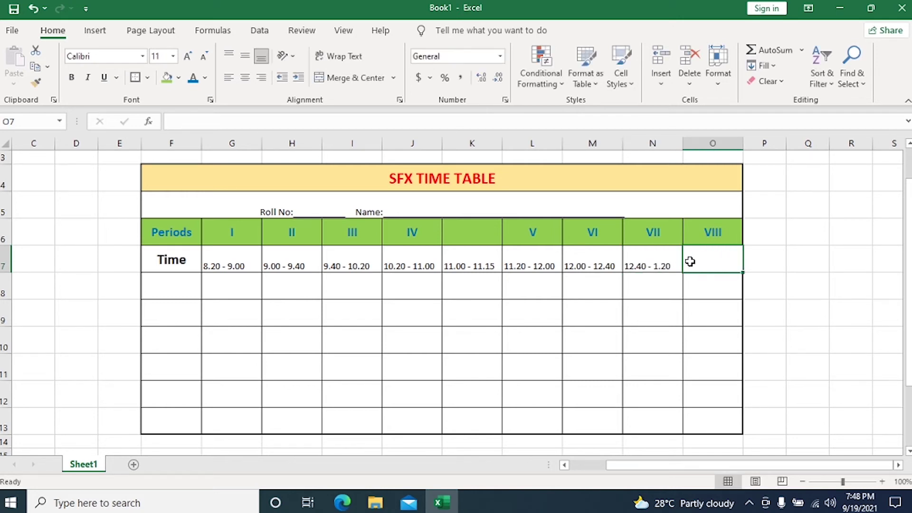
{"action": "type", "text": "1.20"}
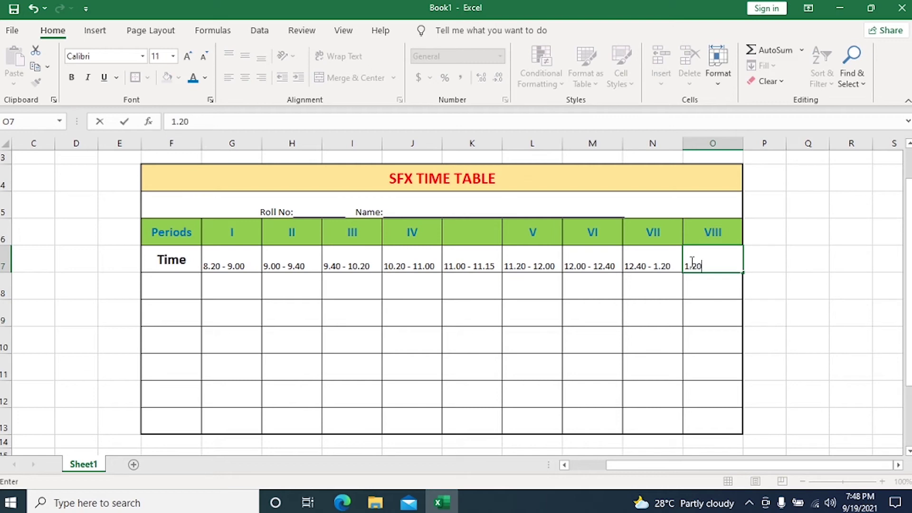
{"action": "type", "text": " - 2.00"}
{"action": "left_click", "coordinate": [839, 226]}
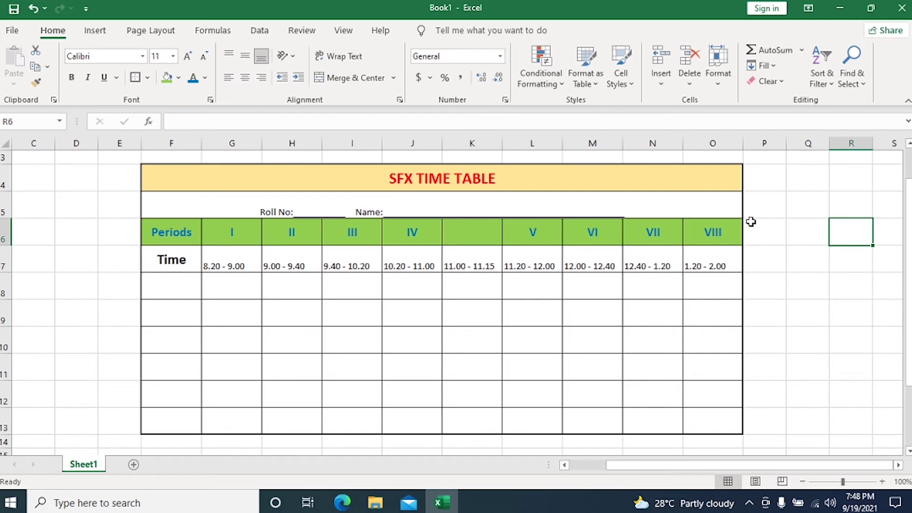
Center the period times in G7:O7 horizontally and vertically
{"action": "left_click_drag", "start_coordinate": [215, 262], "coordinate": [698, 266]}
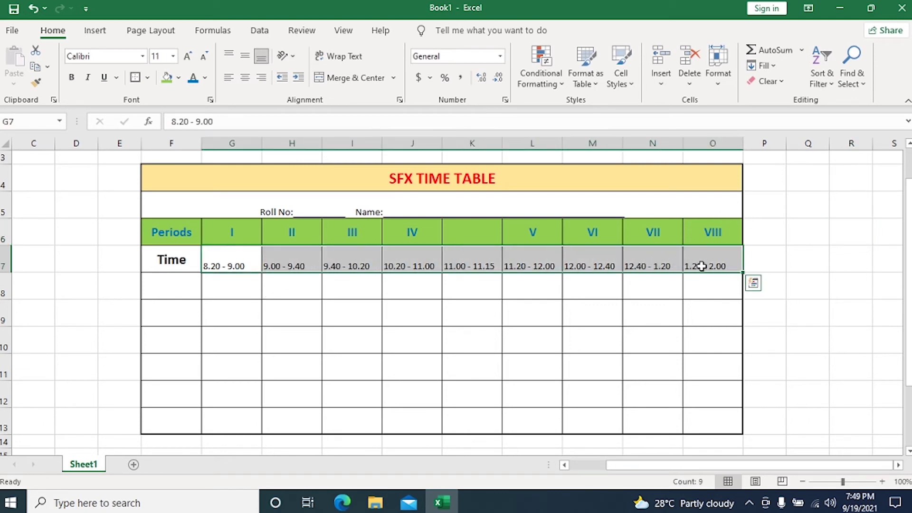
{"action": "left_click", "coordinate": [251, 81]}
{"action": "left_click", "coordinate": [242, 79]}
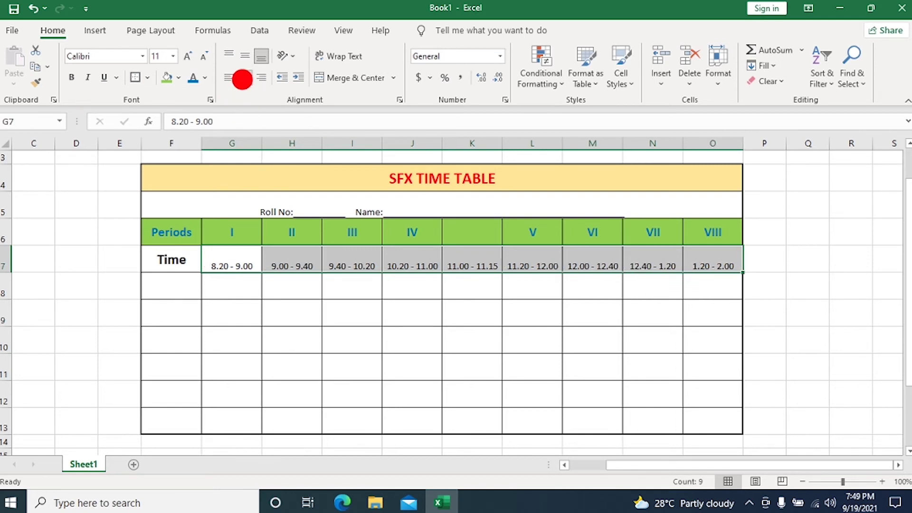
{"action": "left_click", "coordinate": [245, 56]}
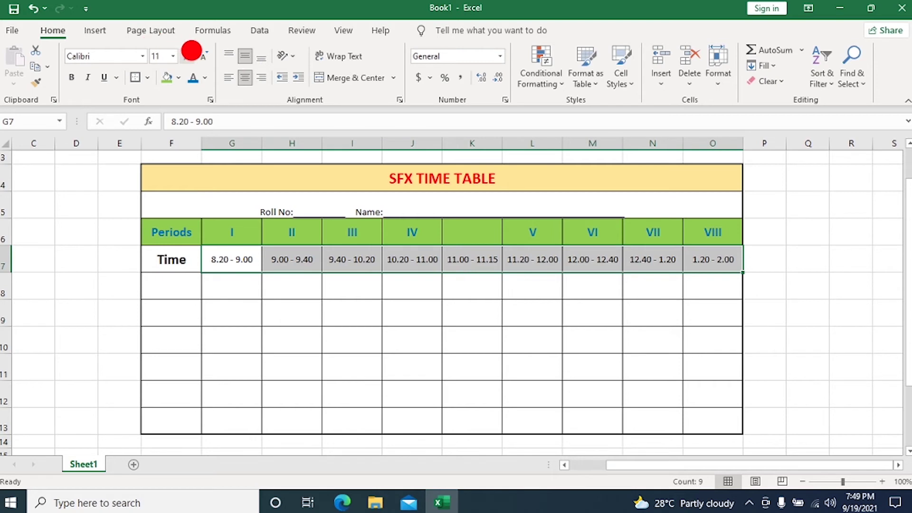
Increase the font size of the period times in G7:O7 to 12 and make them bold
{"action": "left_click", "coordinate": [190, 53]}
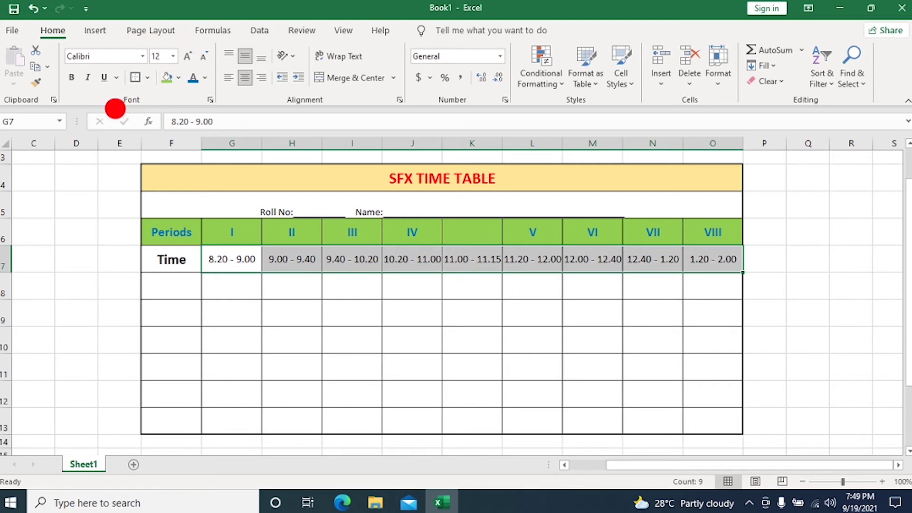
{"action": "left_click", "coordinate": [71, 78]}
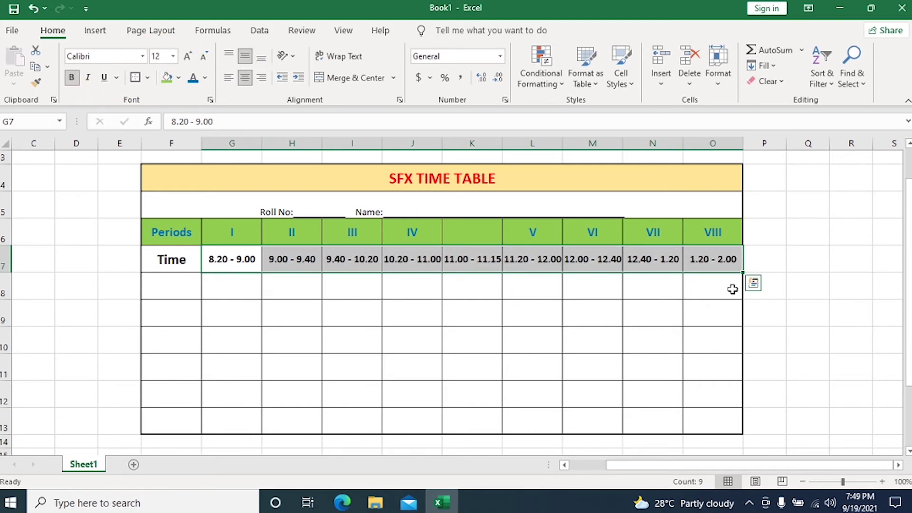
{"action": "left_click", "coordinate": [816, 275]}
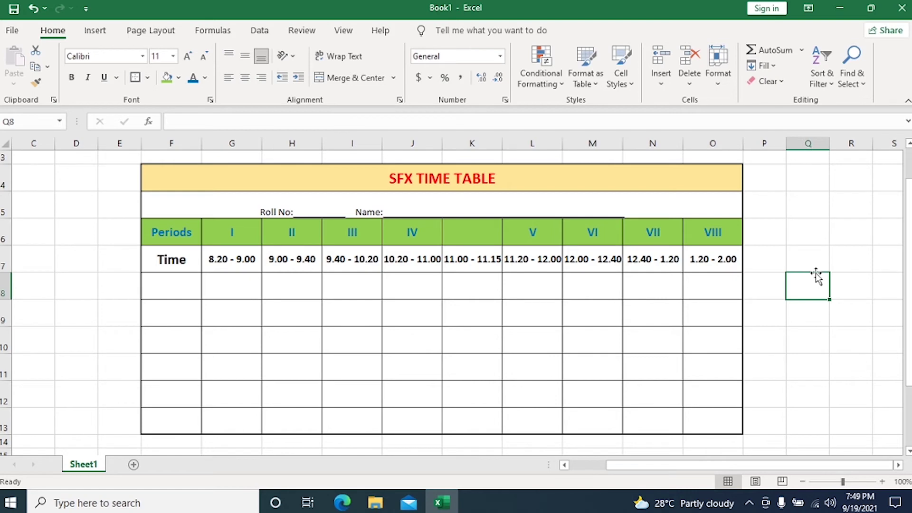
{"action": "left_click", "coordinate": [826, 373]}
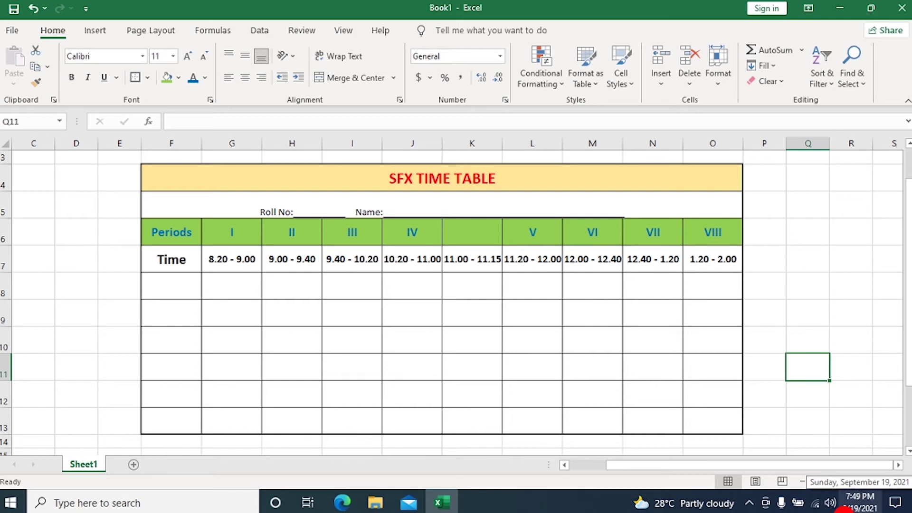
{"action": "left_click", "coordinate": [186, 285]}
{"action": "left_click", "coordinate": [183, 322]}
{"action": "left_click", "coordinate": [182, 342]}
{"action": "left_click", "coordinate": [178, 370]}
{"action": "left_click", "coordinate": [176, 389]}
{"action": "left_click", "coordinate": [170, 413]}
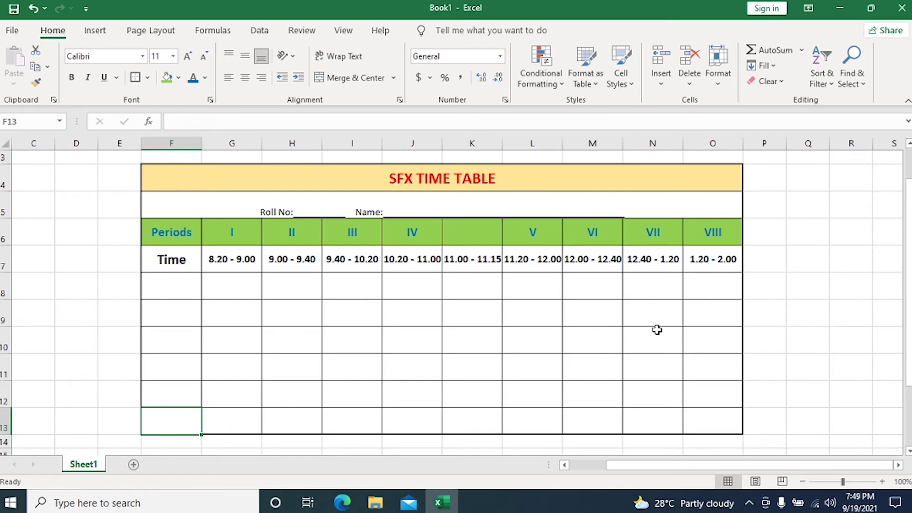
{"action": "left_click", "coordinate": [835, 312]}
Enter the weekday names "Monday" in F8 and "Tuesday" in F9
{"action": "left_click", "coordinate": [158, 287]}
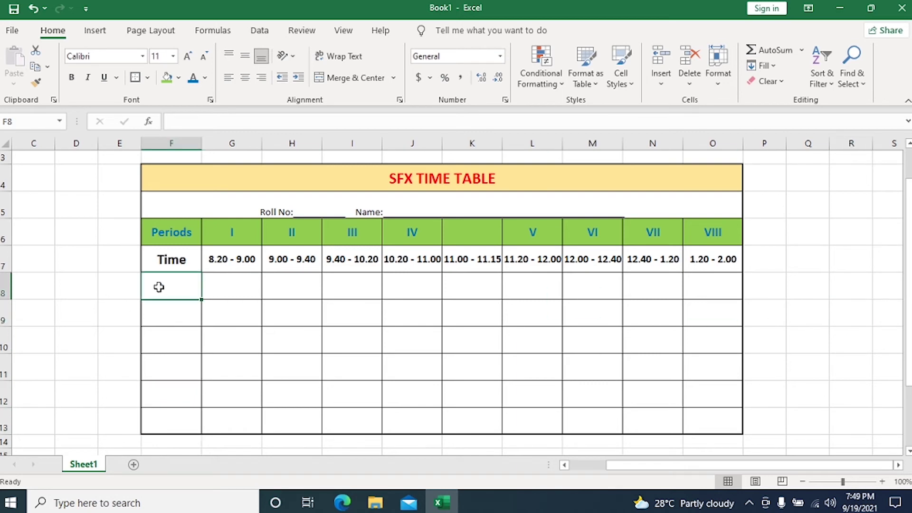
{"action": "type", "text": "Mon"}
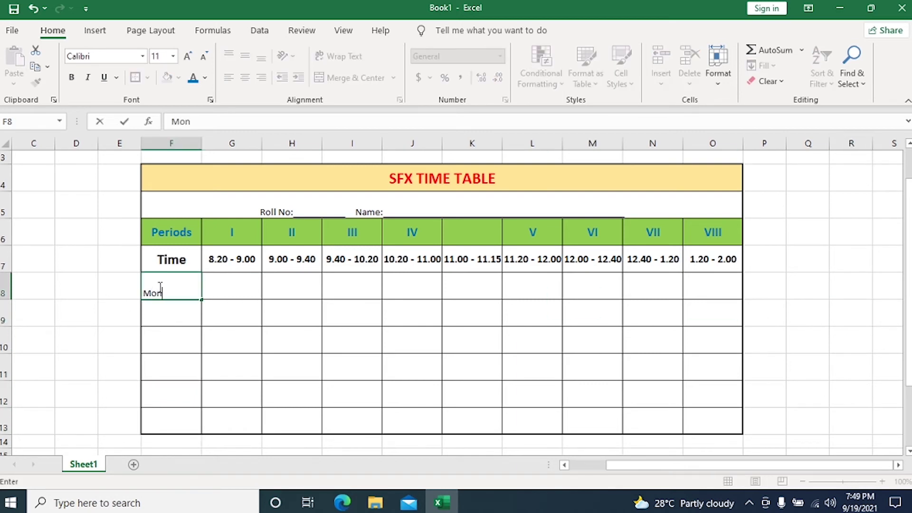
{"action": "type", "text": "day"}
{"action": "left_click", "coordinate": [185, 316]}
{"action": "type", "text": "Tuse"}
{"action": "key", "text": "BackSpace"}
{"action": "key", "text": "BackSpace"}
{"action": "type", "text": "esday"}
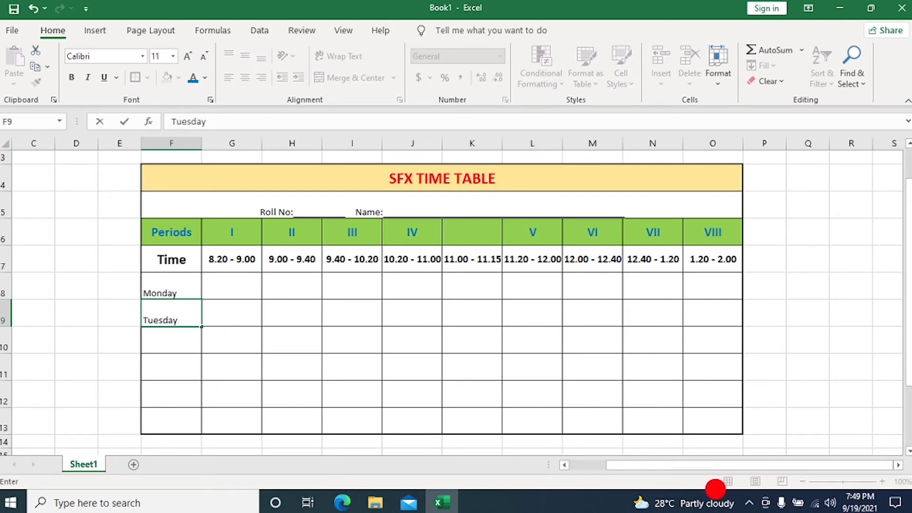
{"action": "left_click", "coordinate": [790, 366]}
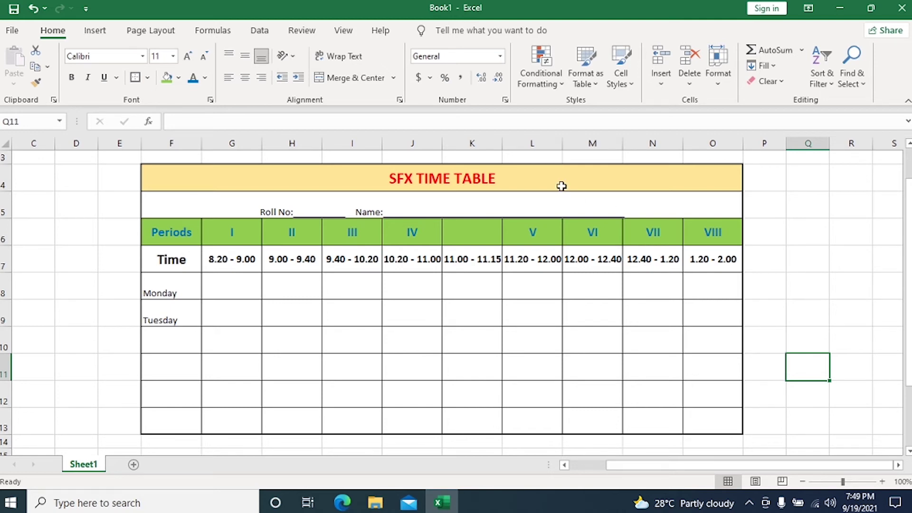
Try extending the weekday series from F8:F9 down to F13 with AutoFill, and undo the fill
{"action": "left_click_drag", "start_coordinate": [179, 281], "coordinate": [180, 312]}
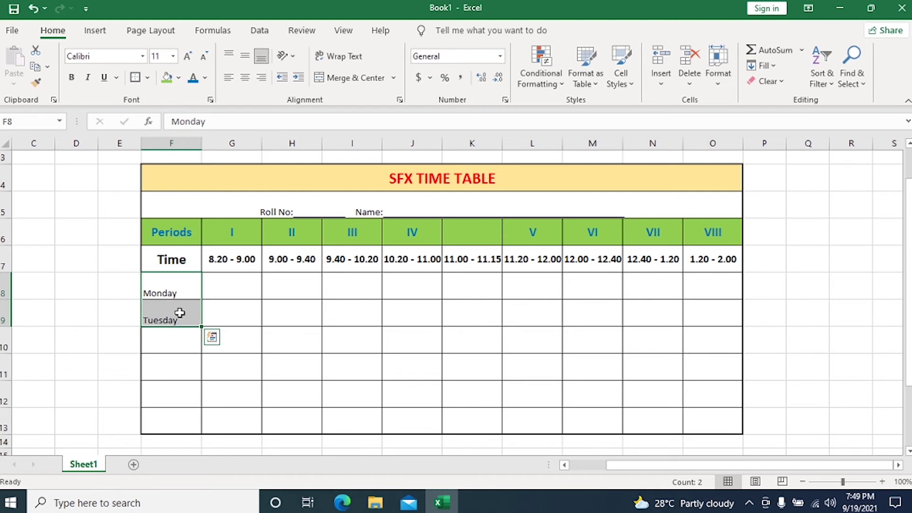
{"action": "left_click", "coordinate": [214, 279]}
{"action": "left_click", "coordinate": [175, 289]}
{"action": "left_click_drag", "start_coordinate": [175, 289], "coordinate": [168, 316]}
{"action": "left_click_drag", "start_coordinate": [204, 327], "coordinate": [197, 424]}
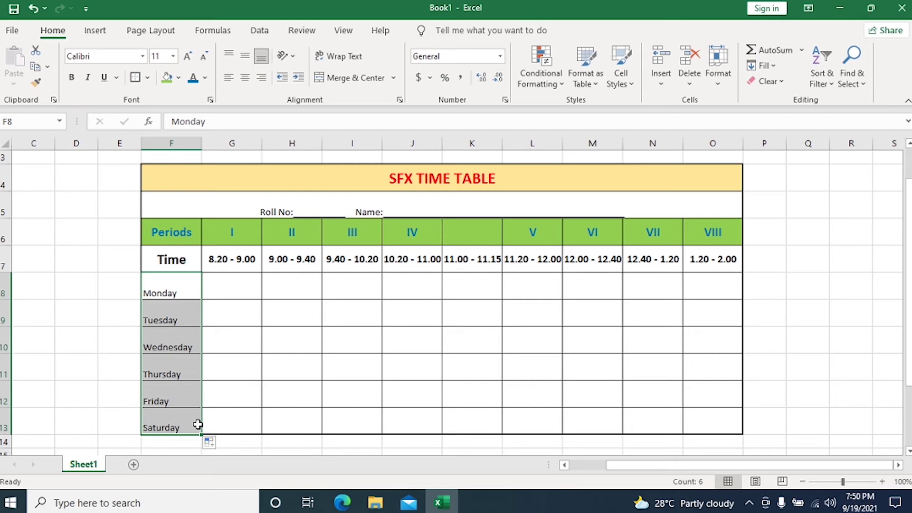
{"action": "key", "text": "ctrl+z"}
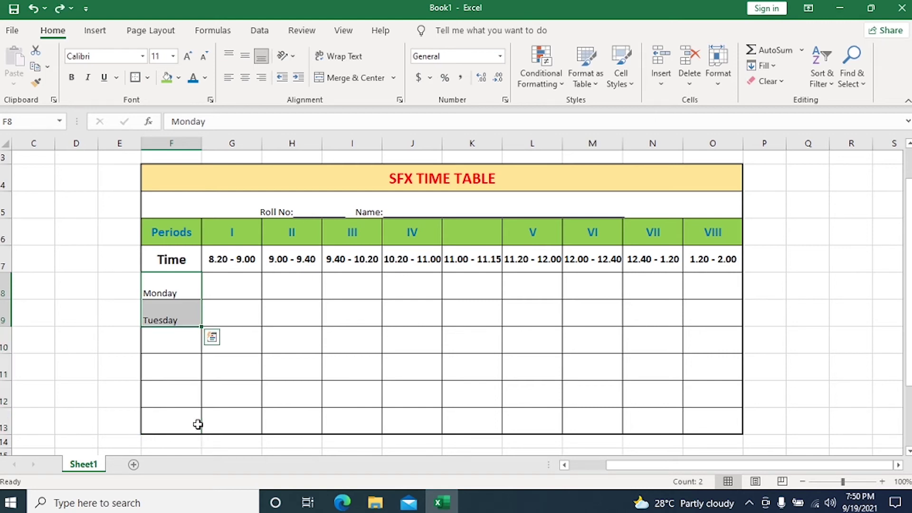
Fill the remaining weekday names through Saturday in F10:F13 by extending the series from F8:F9
{"action": "left_click", "coordinate": [241, 400]}
{"action": "left_click", "coordinate": [172, 286]}
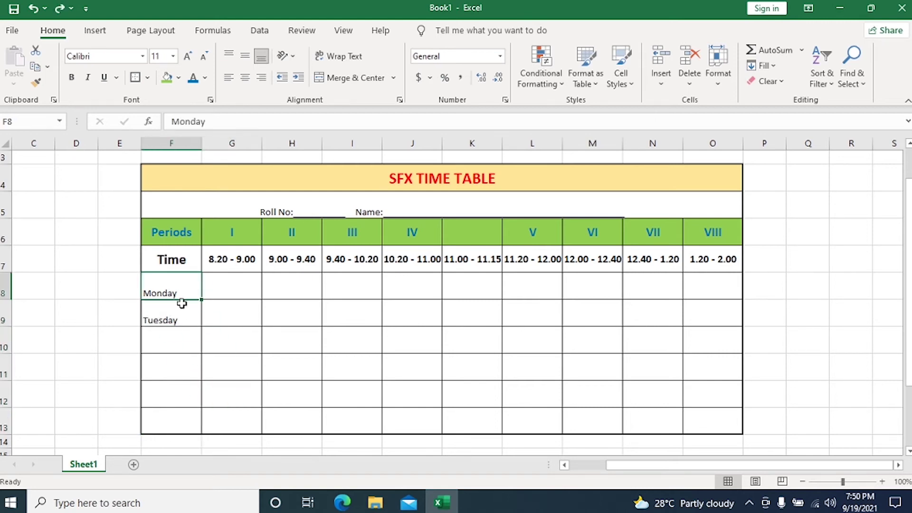
{"action": "left_click", "coordinate": [181, 318]}
{"action": "left_click_drag", "start_coordinate": [183, 287], "coordinate": [183, 317]}
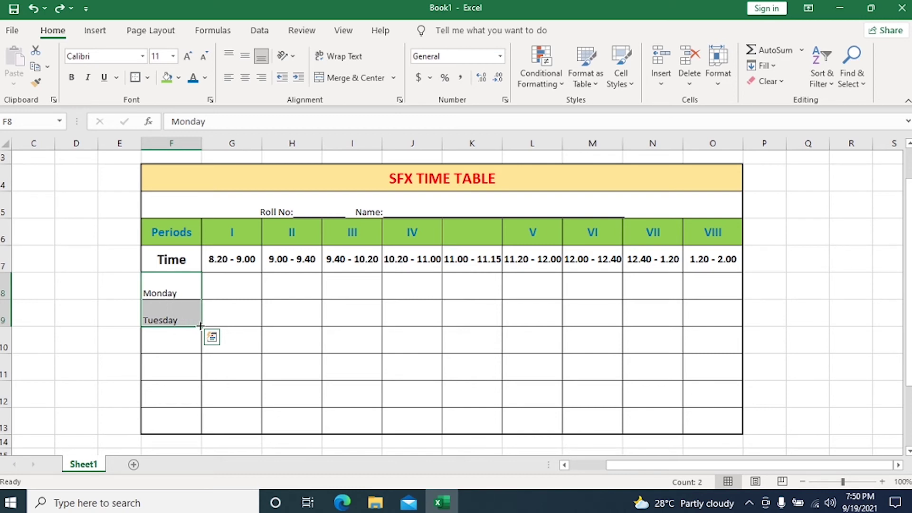
{"action": "left_click_drag", "start_coordinate": [200, 325], "coordinate": [192, 424]}
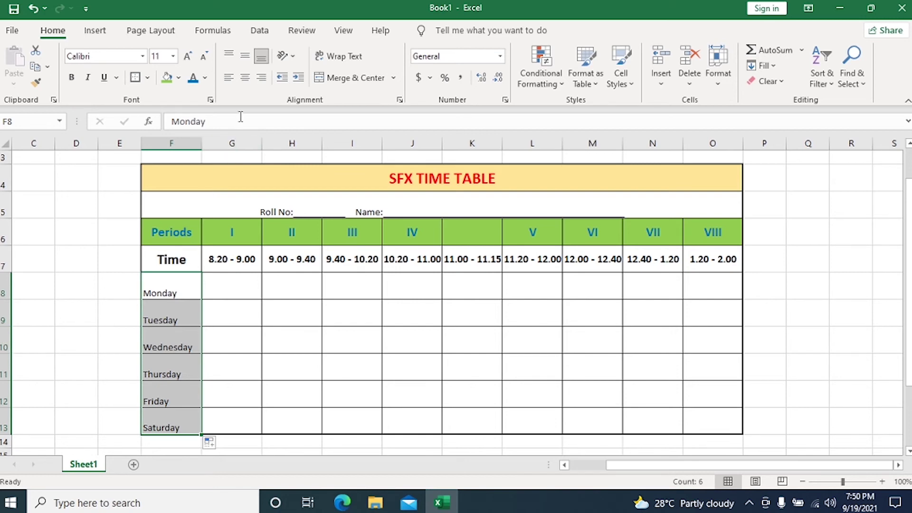
Format the weekday names in F8:F13 as bold, size 12 text centered horizontally and vertically
{"action": "left_click", "coordinate": [244, 80]}
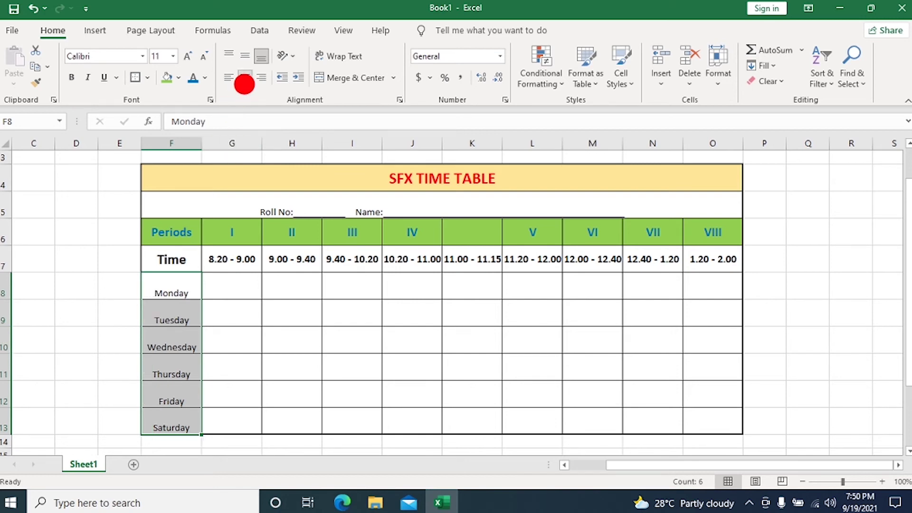
{"action": "left_click", "coordinate": [244, 57]}
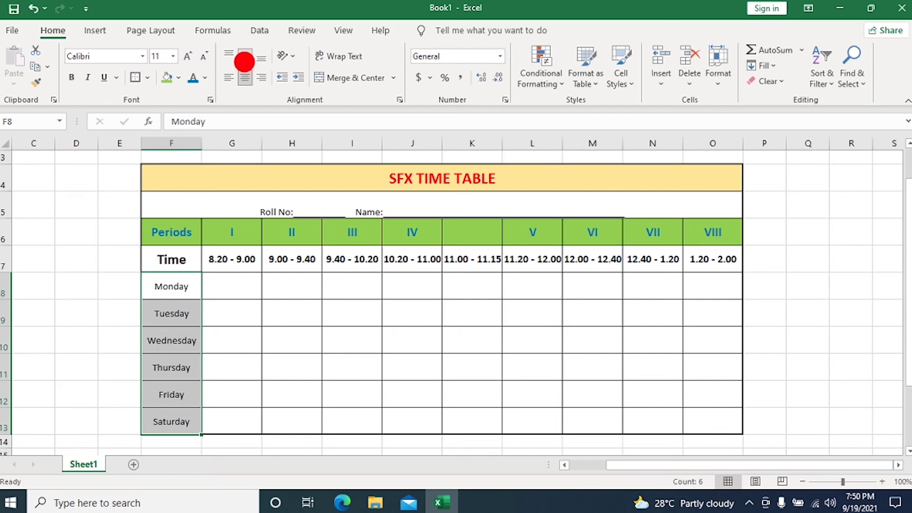
{"action": "left_click", "coordinate": [70, 79]}
{"action": "left_click", "coordinate": [187, 57]}
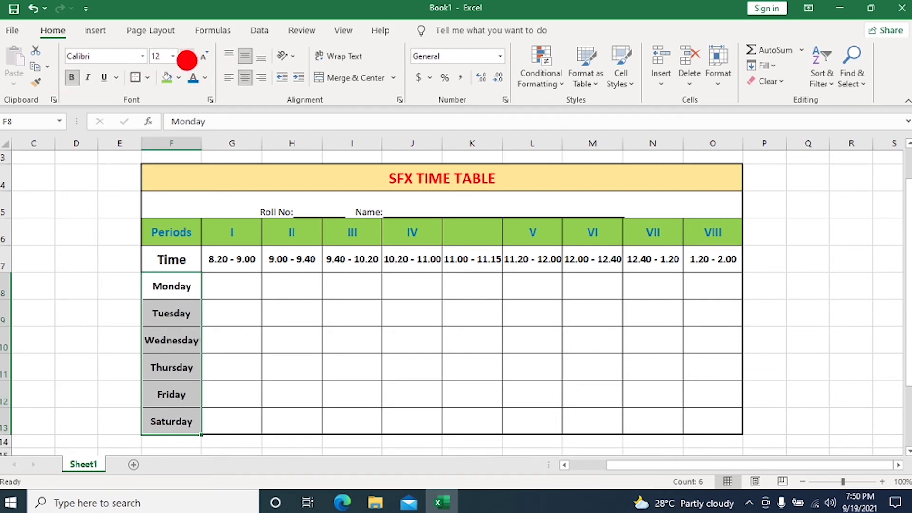
Try font size 14 for the weekday names in F8:F13, and return them to size 12
{"action": "left_click", "coordinate": [187, 61]}
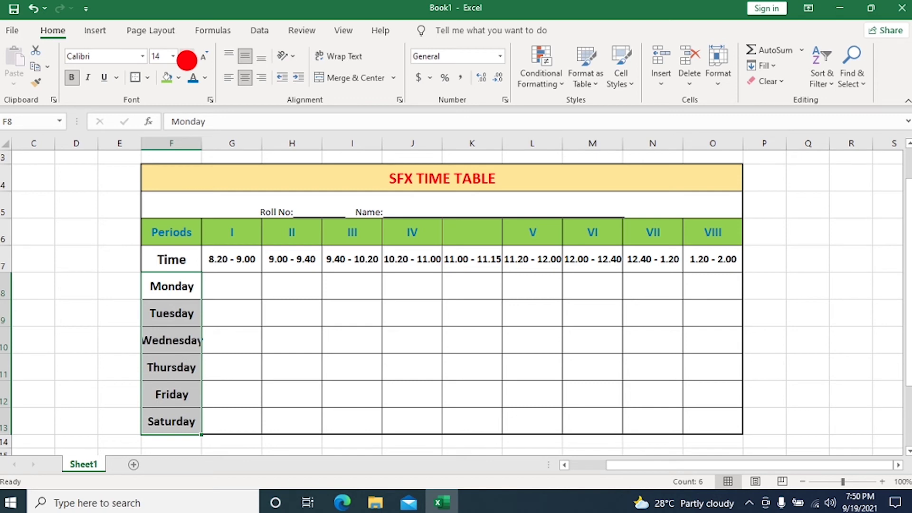
{"action": "left_click", "coordinate": [203, 57]}
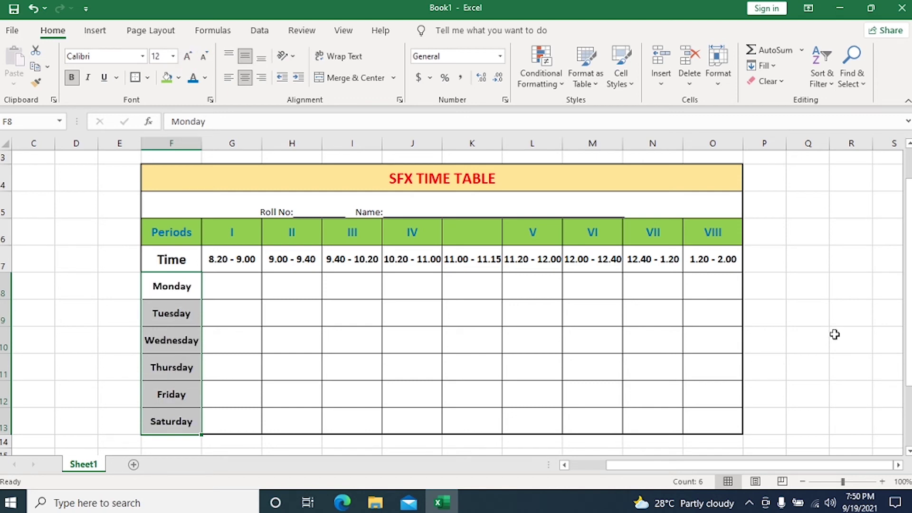
{"action": "left_click", "coordinate": [848, 342]}
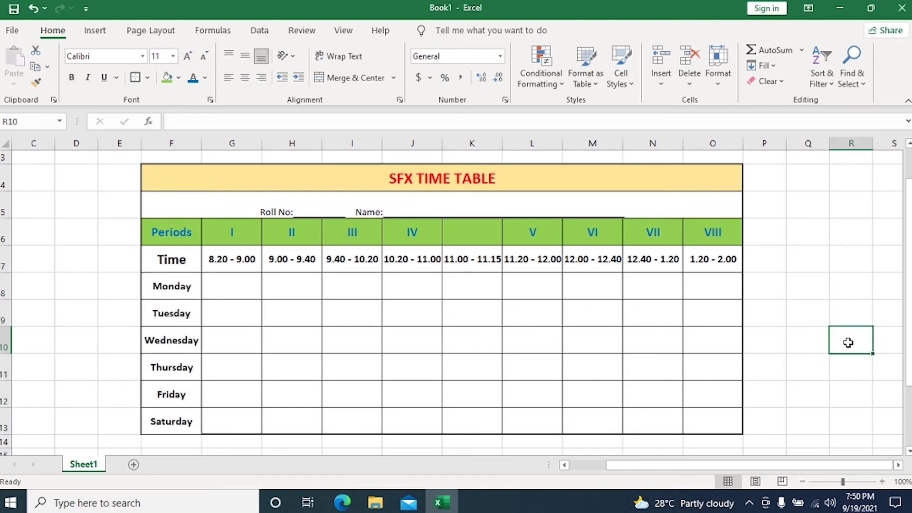
Merge the cells K8:K13 below the 11.00 - 11.15 time slot into one centered cell
{"action": "left_click", "coordinate": [222, 285]}
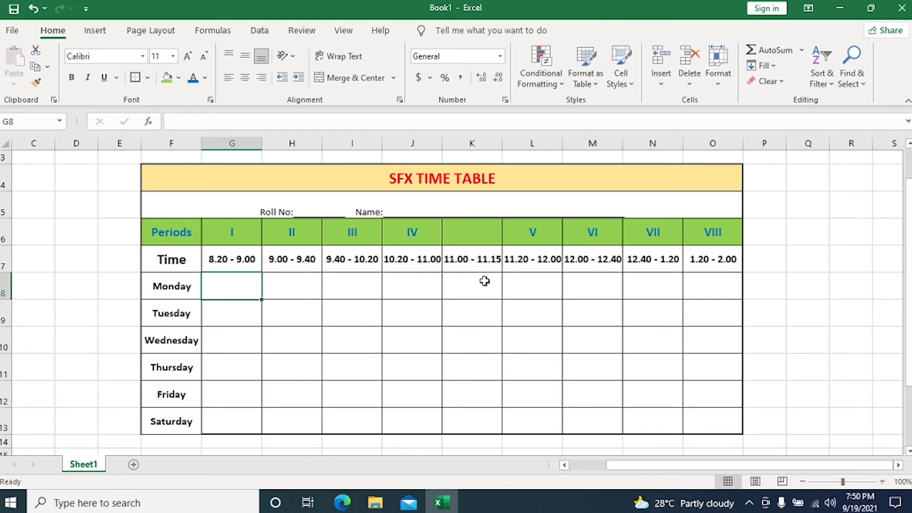
{"action": "left_click_drag", "start_coordinate": [484, 281], "coordinate": [464, 433]}
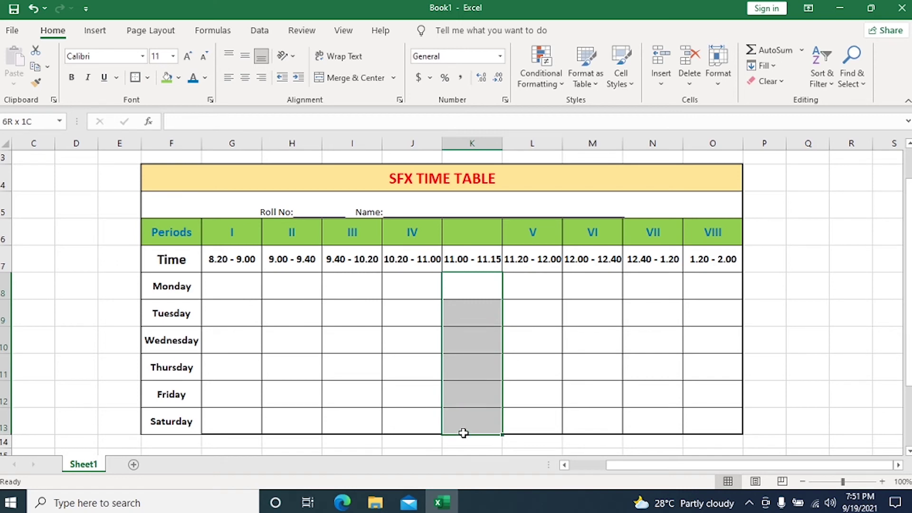
{"action": "left_click", "coordinate": [464, 279]}
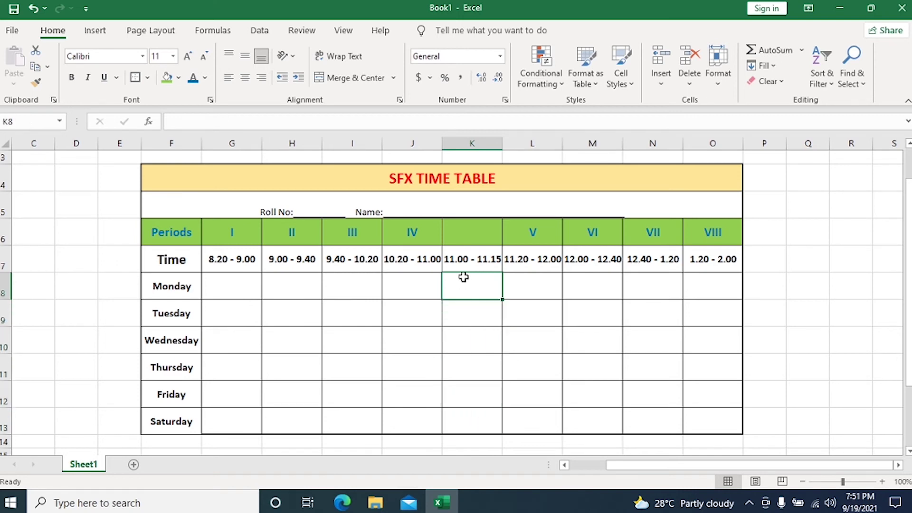
{"action": "left_click", "coordinate": [512, 287]}
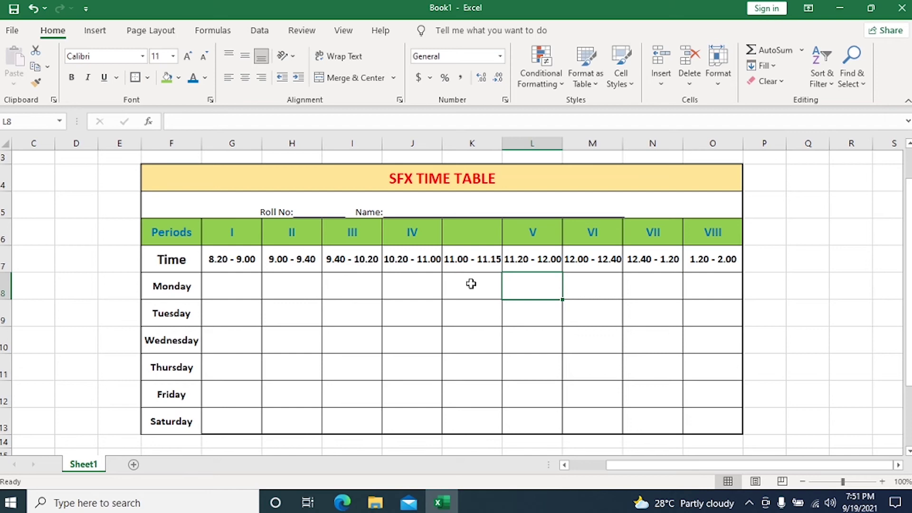
{"action": "left_click", "coordinate": [471, 283]}
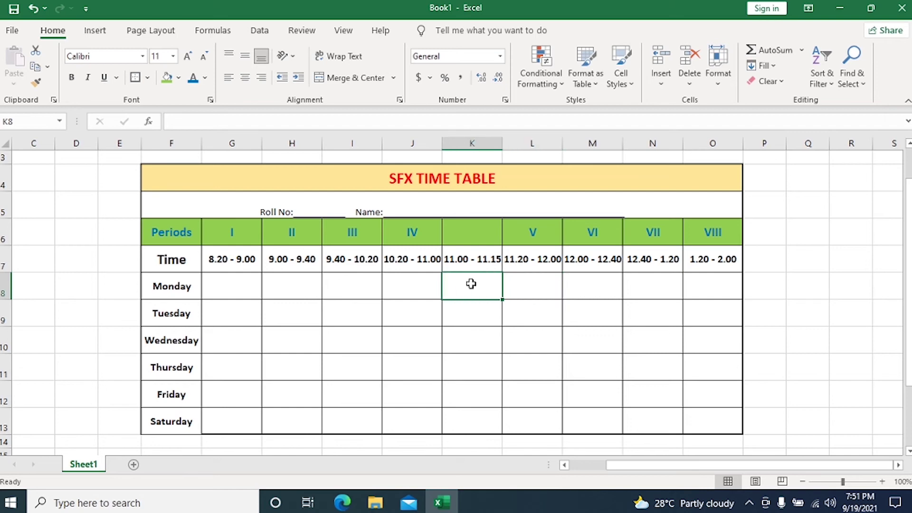
{"action": "left_click_drag", "start_coordinate": [471, 284], "coordinate": [466, 429]}
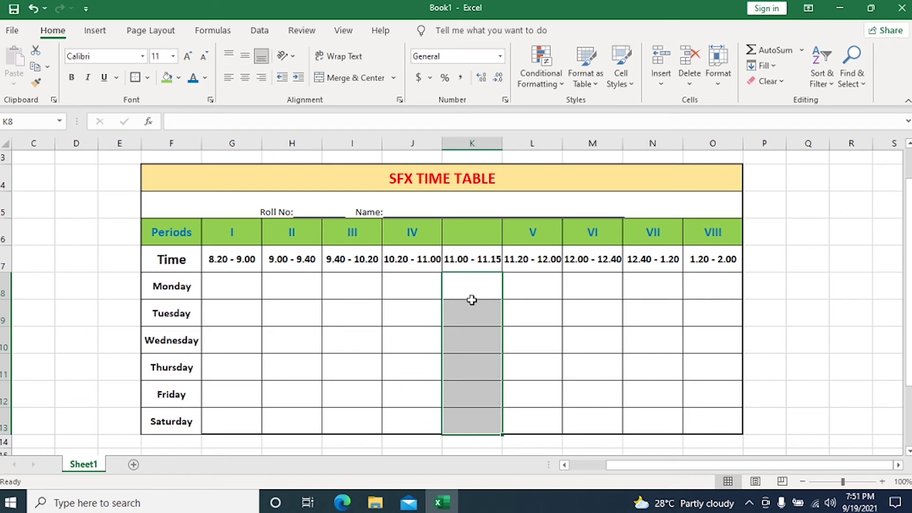
{"action": "left_click", "coordinate": [358, 86]}
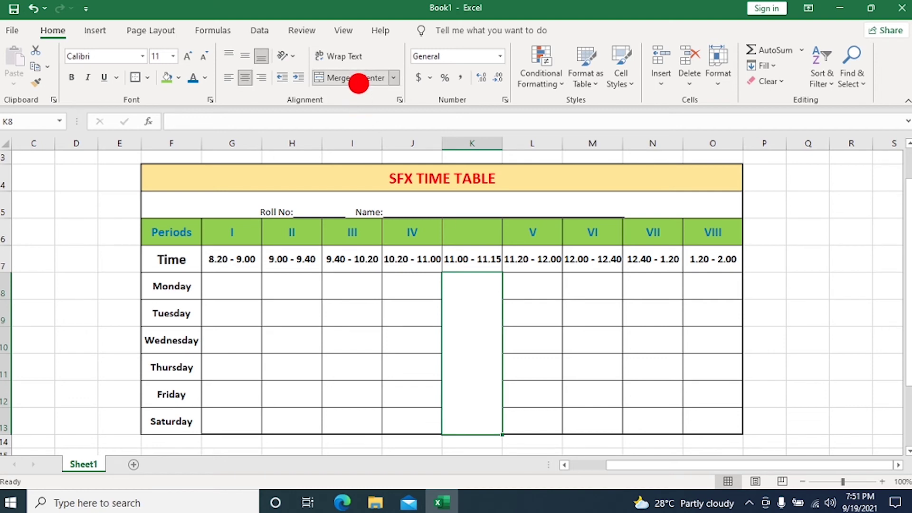
{"action": "left_click", "coordinate": [882, 332]}
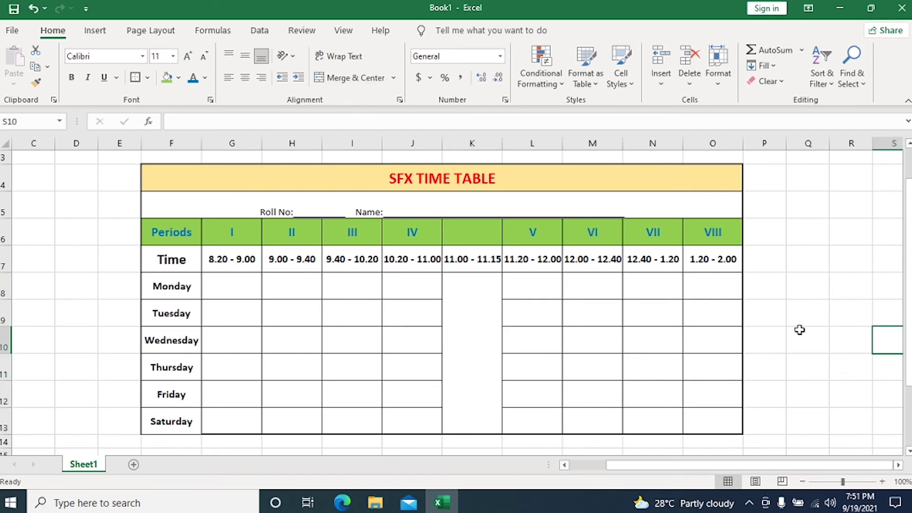
Enter "INTERVAL" in the merged cell K8:K13
{"action": "double_click", "coordinate": [459, 344]}
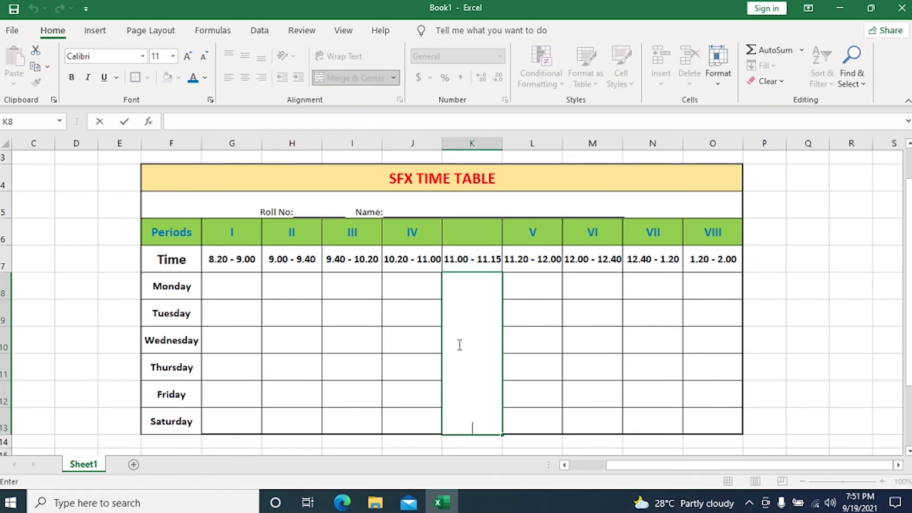
{"action": "type", "text": "IN"}
{"action": "type", "text": "TERVAL"}
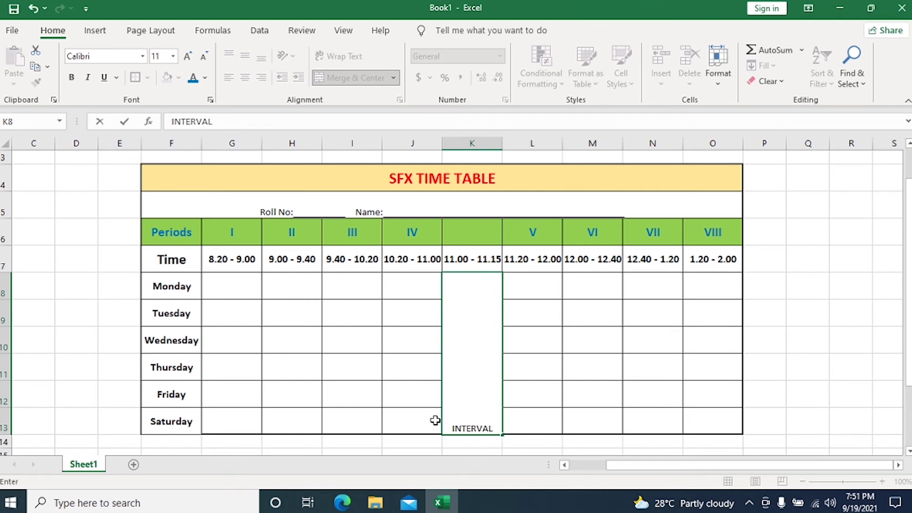
{"action": "left_click_drag", "start_coordinate": [451, 428], "coordinate": [493, 428]}
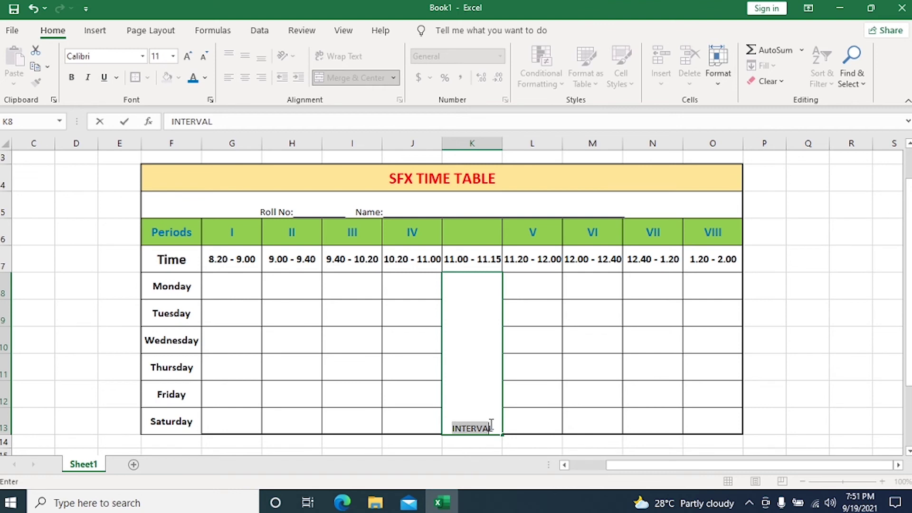
{"action": "left_click", "coordinate": [463, 337]}
{"action": "left_click", "coordinate": [767, 308]}
Center the INTERVAL text horizontally and vertically within its merged cell
{"action": "left_click", "coordinate": [454, 322]}
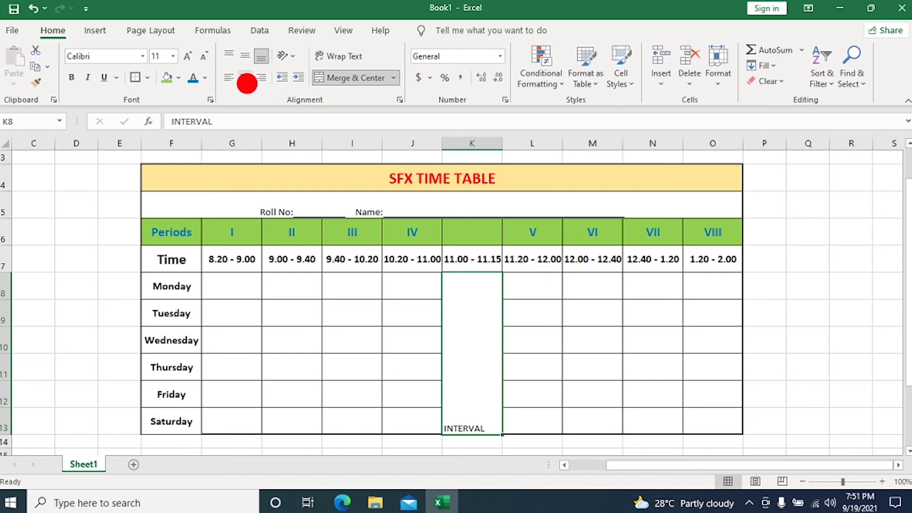
{"action": "left_click", "coordinate": [245, 57]}
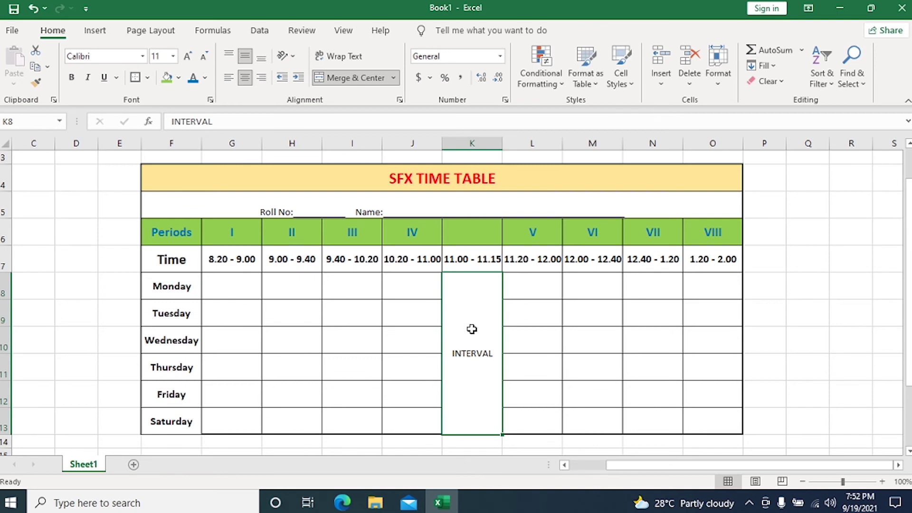
{"action": "left_click", "coordinate": [768, 279]}
Open the cell formatting options for the INTERVAL cell and choose Center for both horizontal and vertical text alignment
{"action": "left_click", "coordinate": [472, 319]}
{"action": "right_click", "coordinate": [472, 320]}
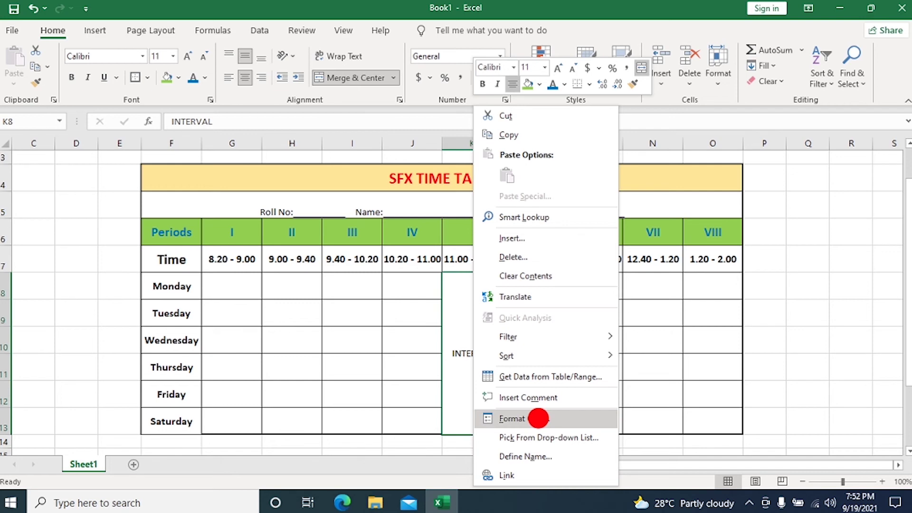
{"action": "left_click", "coordinate": [538, 418]}
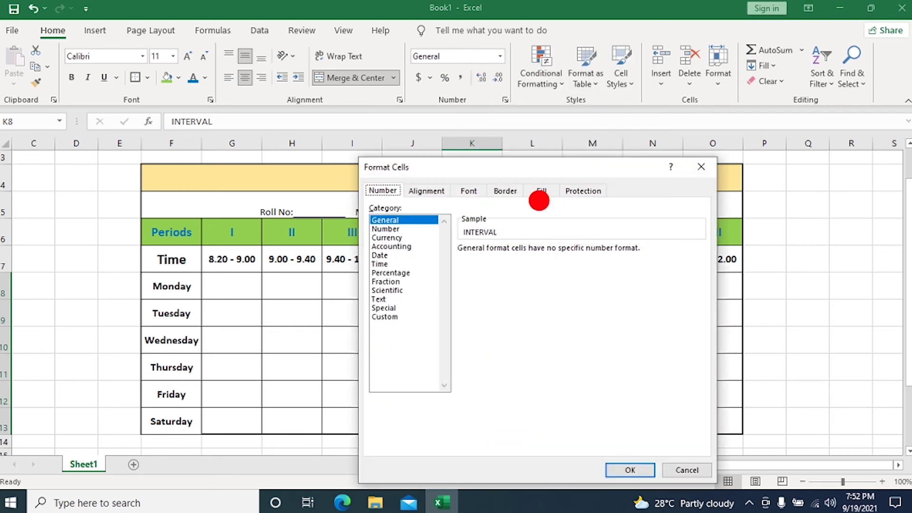
{"action": "left_click_drag", "start_coordinate": [542, 171], "coordinate": [703, 60]}
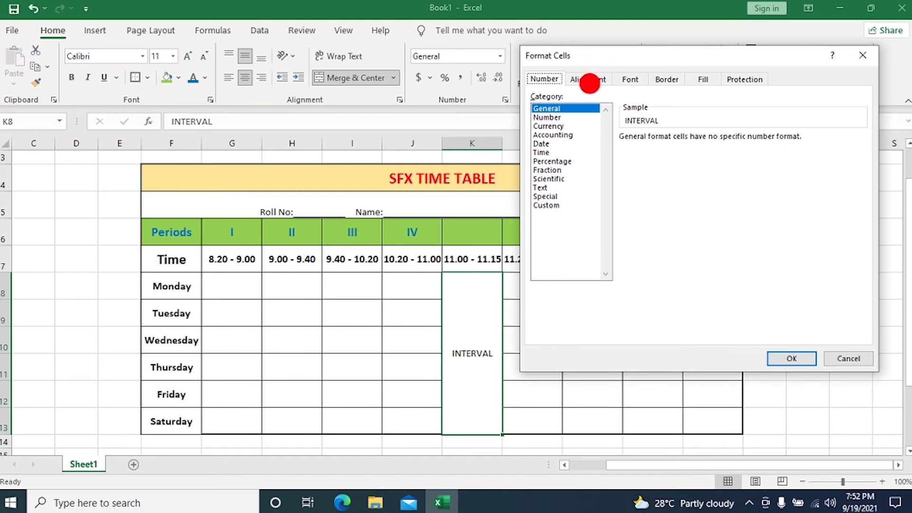
{"action": "left_click", "coordinate": [589, 83]}
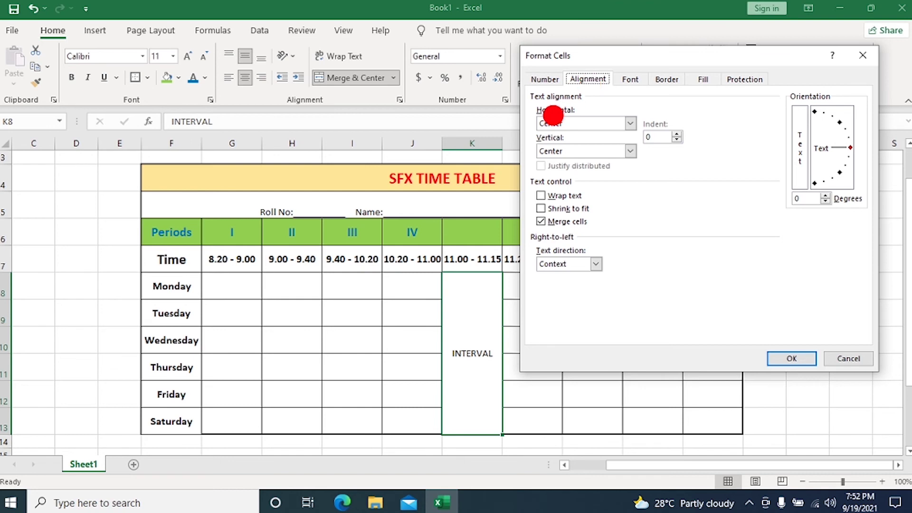
{"action": "left_click", "coordinate": [630, 123]}
{"action": "left_click", "coordinate": [632, 124]}
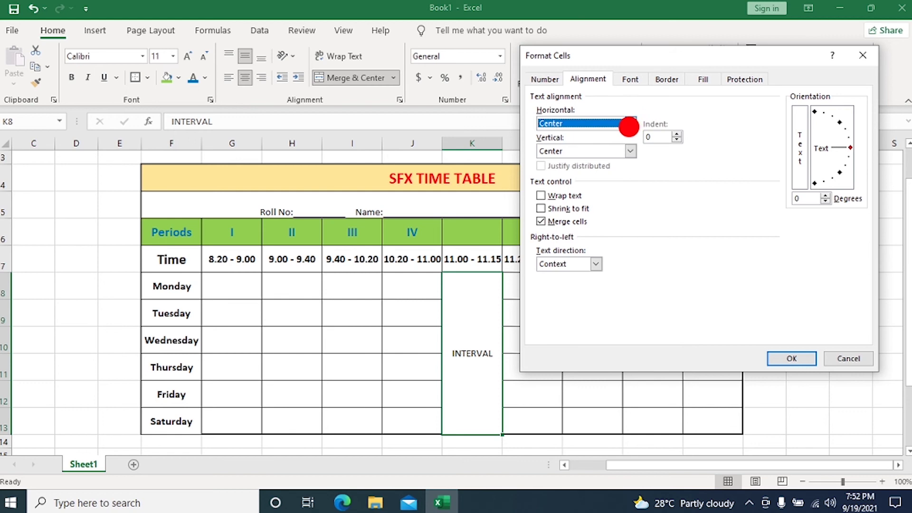
{"action": "left_click", "coordinate": [631, 124]}
{"action": "left_click", "coordinate": [605, 150]}
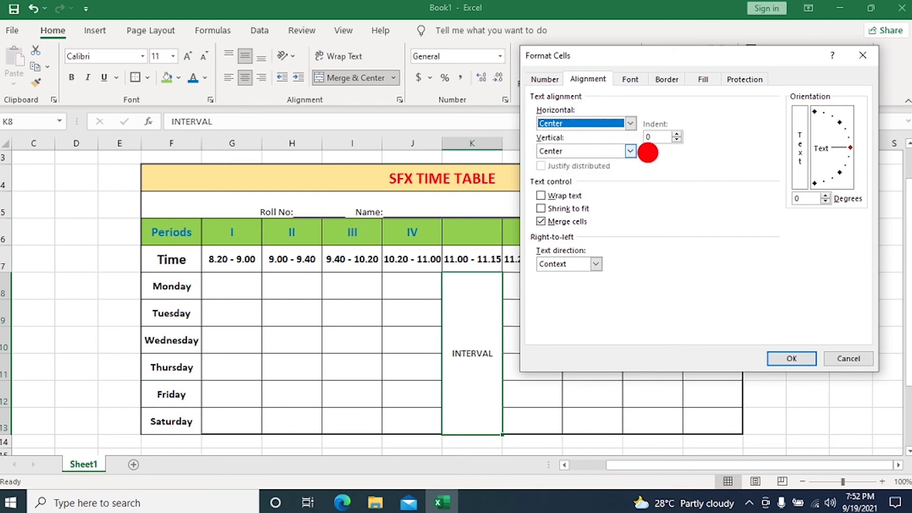
{"action": "left_click", "coordinate": [631, 150]}
{"action": "left_click", "coordinate": [613, 171]}
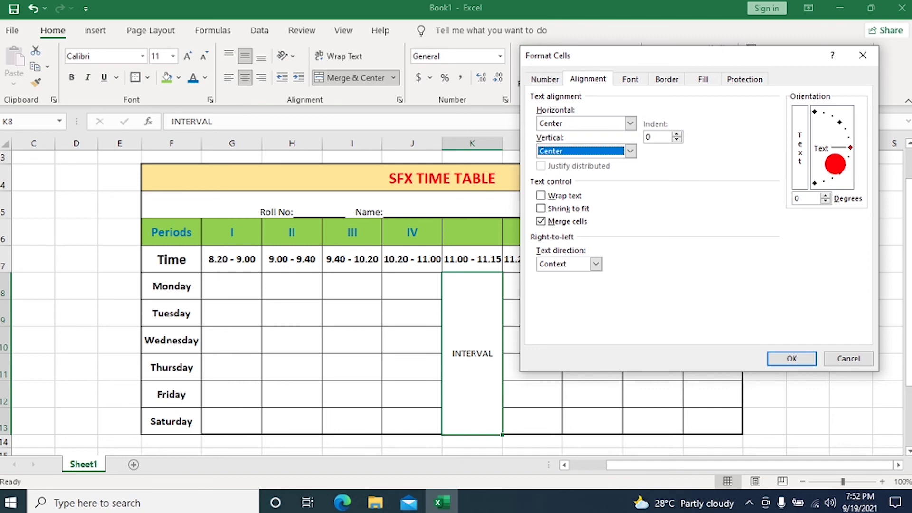
Set the INTERVAL text orientation to 90 degrees and apply the cell formatting
{"action": "left_click", "coordinate": [850, 152]}
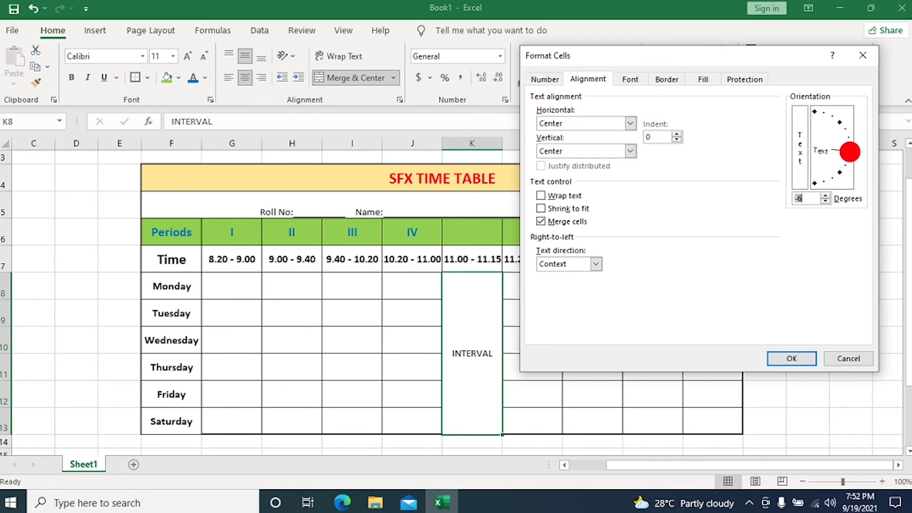
{"action": "left_click_drag", "start_coordinate": [849, 152], "coordinate": [812, 113]}
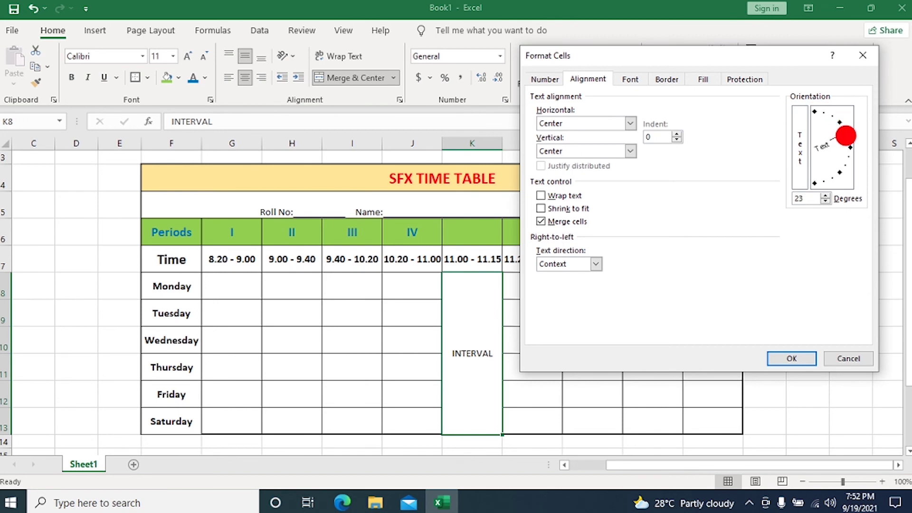
{"action": "left_click", "coordinate": [833, 115]}
{"action": "left_click", "coordinate": [813, 112]}
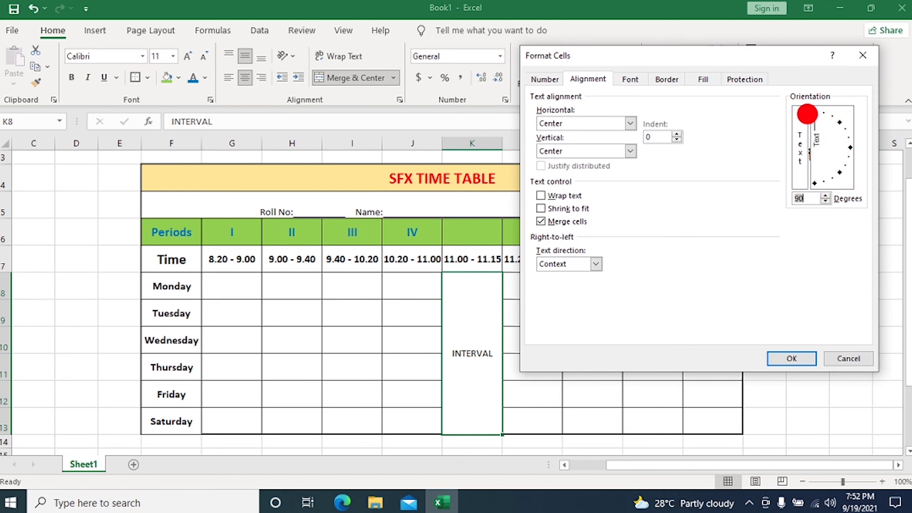
{"action": "left_click", "coordinate": [799, 358]}
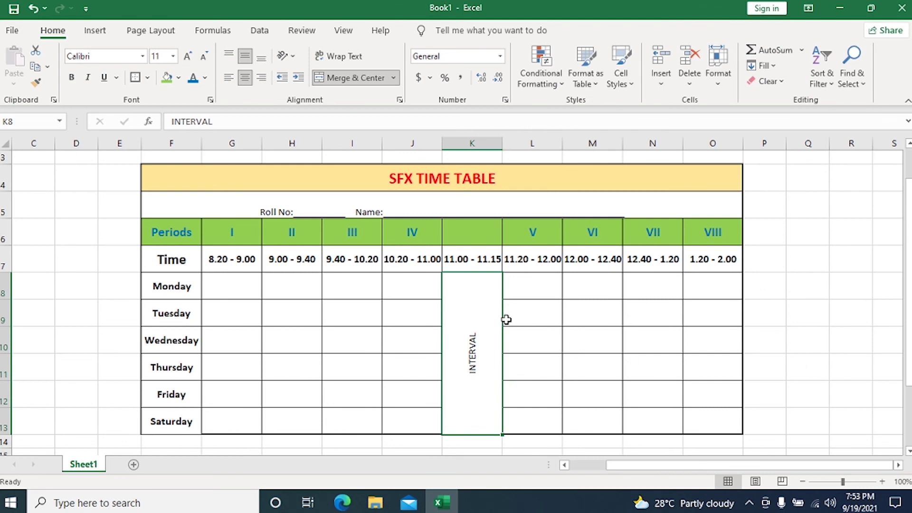
Set the orientation of the INTERVAL text to -90 degrees so it reads downward
{"action": "right_click", "coordinate": [470, 318]}
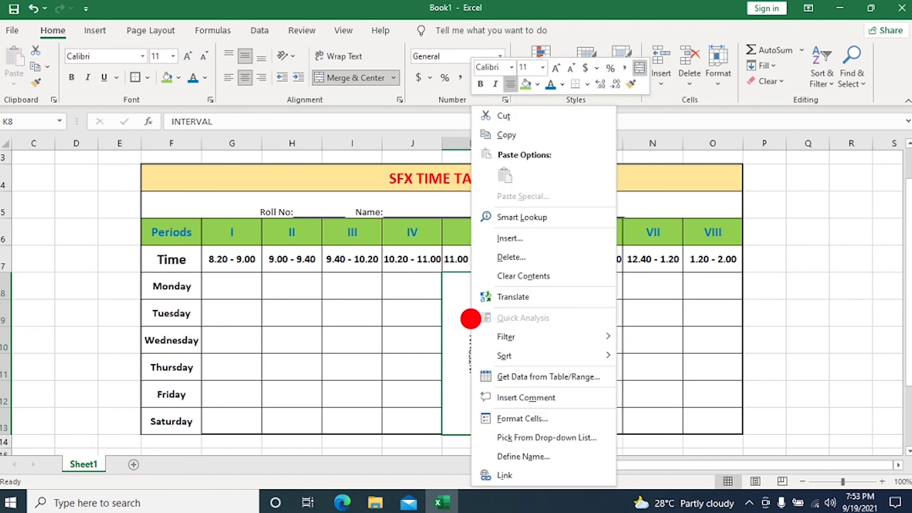
{"action": "left_click", "coordinate": [521, 421]}
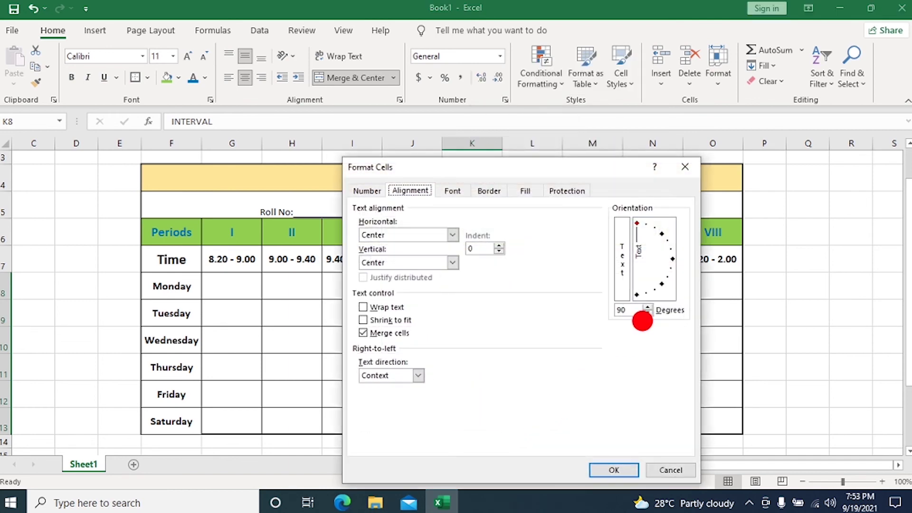
{"action": "left_click_drag", "start_coordinate": [637, 223], "coordinate": [624, 323]}
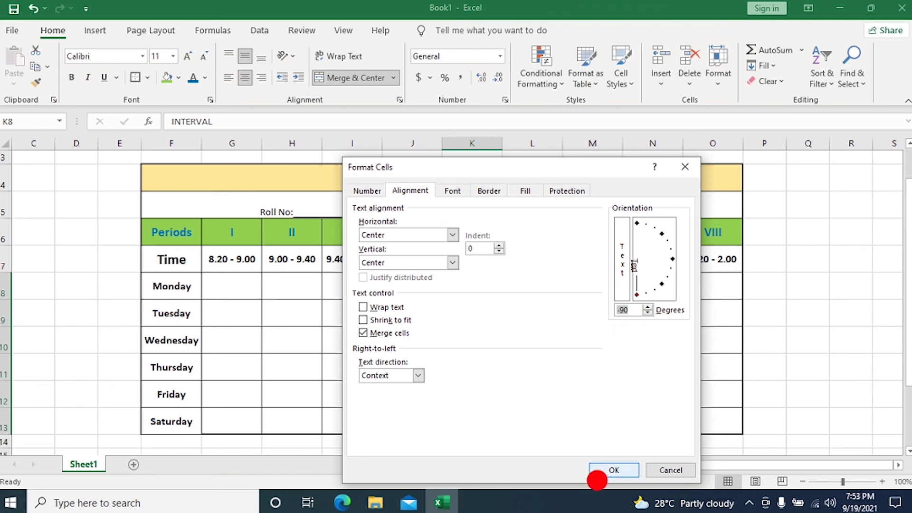
{"action": "left_click", "coordinate": [613, 472]}
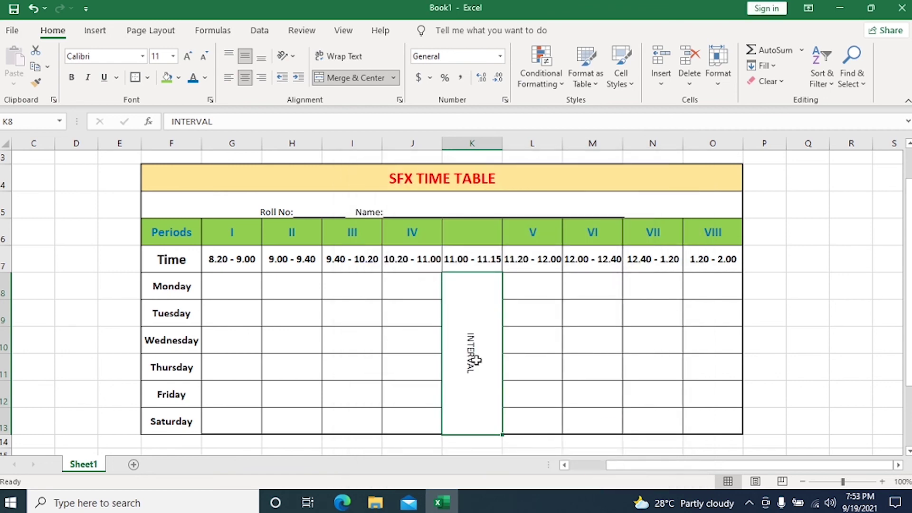
Enlarge the INTERVAL text in the merged cell to font size 26
{"action": "left_click", "coordinate": [199, 77]}
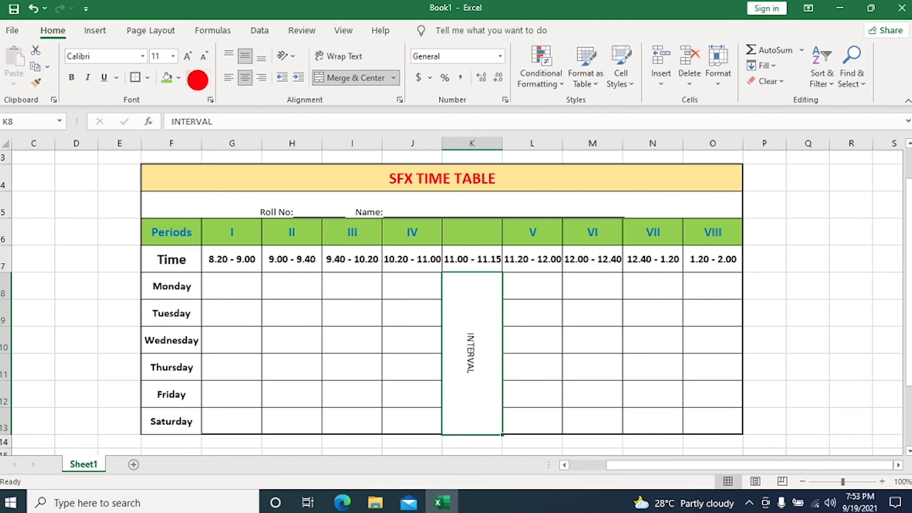
{"action": "left_click", "coordinate": [186, 58]}
{"action": "left_click", "coordinate": [185, 59]}
{"action": "left_click", "coordinate": [185, 59]}
{"action": "left_click", "coordinate": [186, 59]}
{"action": "left_click", "coordinate": [186, 60]}
{"action": "left_click", "coordinate": [185, 60]}
{"action": "left_click", "coordinate": [186, 59]}
{"action": "left_click", "coordinate": [186, 59]}
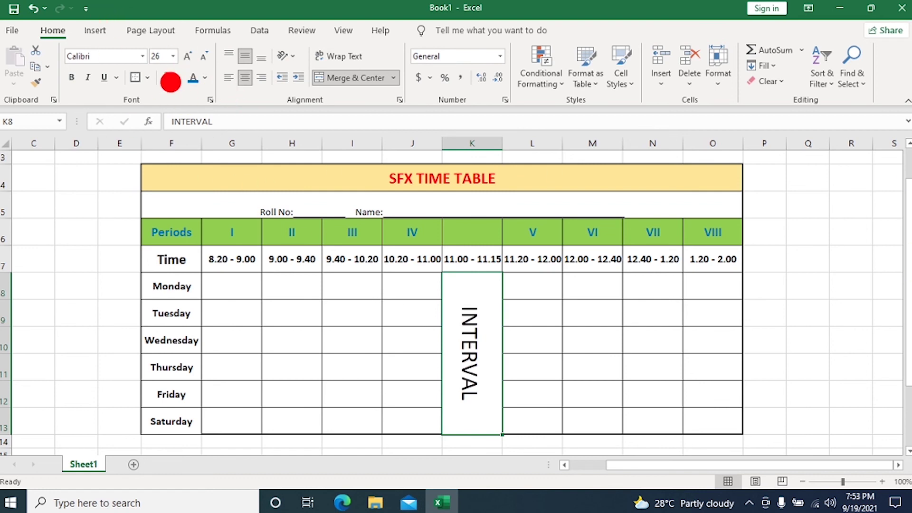
Apply the blue font color to the INTERVAL text in the merged cell
{"action": "left_click", "coordinate": [195, 84]}
{"action": "left_click", "coordinate": [831, 333]}
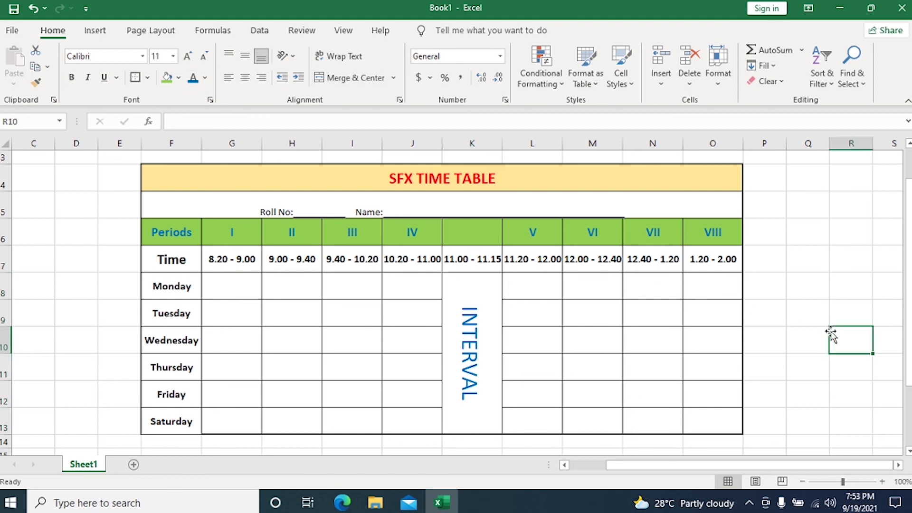
{"action": "left_click", "coordinate": [458, 362]}
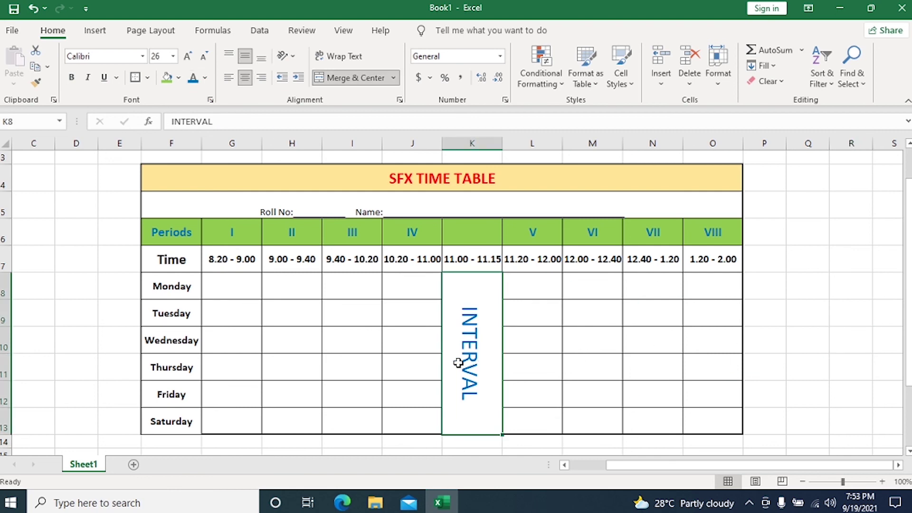
Set the orientation of the INTERVAL text in the merged cell to 90 degrees so it reads upward
{"action": "right_click", "coordinate": [459, 363]}
{"action": "left_click", "coordinate": [782, 362]}
{"action": "right_click", "coordinate": [483, 373]}
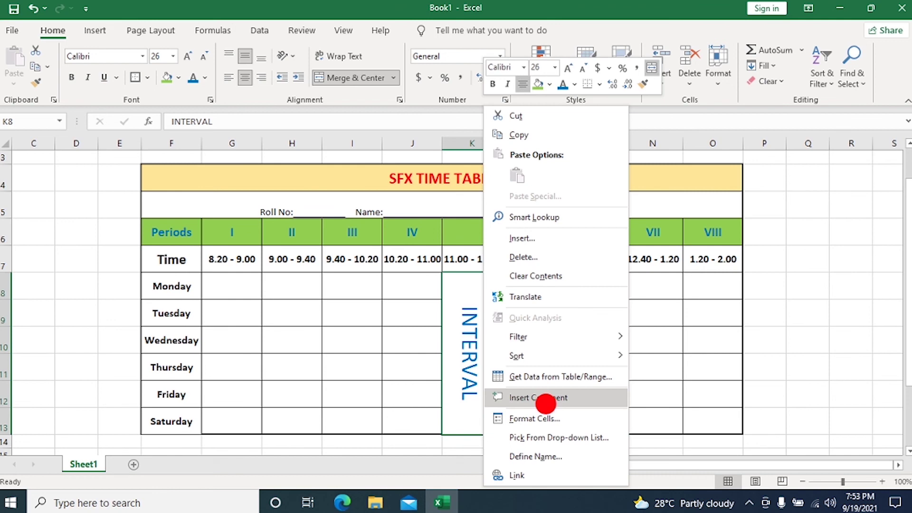
{"action": "left_click", "coordinate": [546, 423]}
{"action": "left_click_drag", "start_coordinate": [664, 301], "coordinate": [645, 219]}
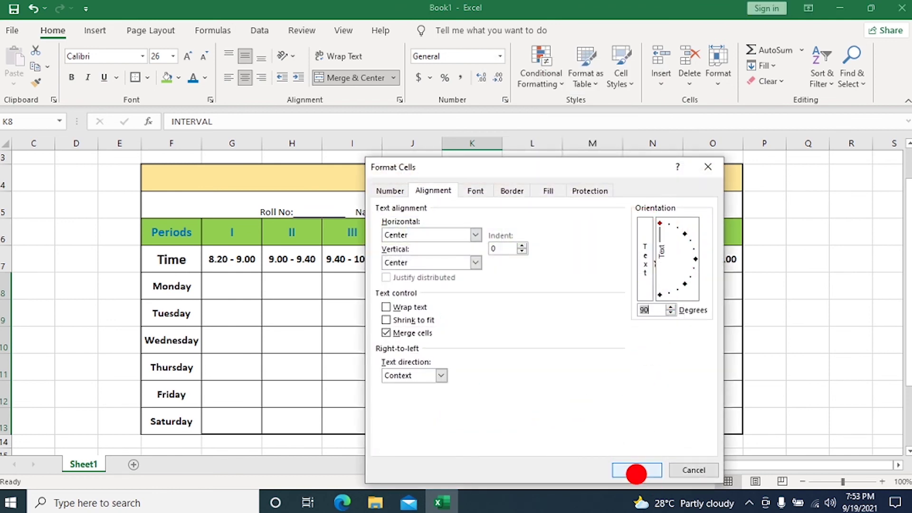
{"action": "left_click", "coordinate": [635, 470]}
{"action": "left_click", "coordinate": [807, 344]}
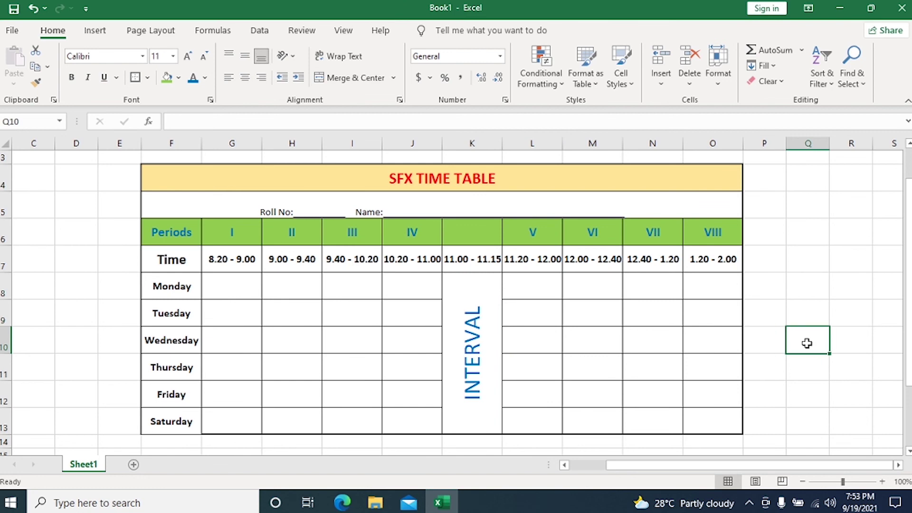
Merge and center cells F14:O14 directly below the Saturday row of the time table
{"action": "left_click_drag", "start_coordinate": [907, 303], "coordinate": [906, 355]}
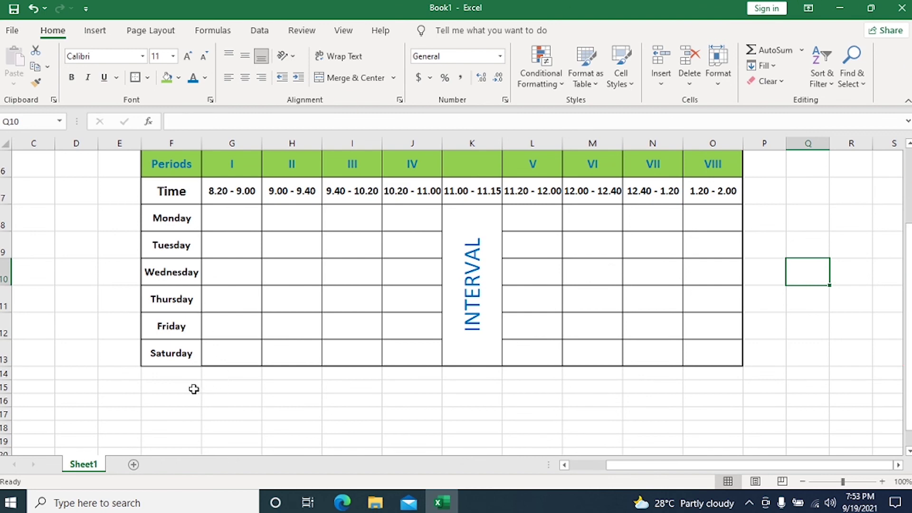
{"action": "left_click", "coordinate": [170, 376]}
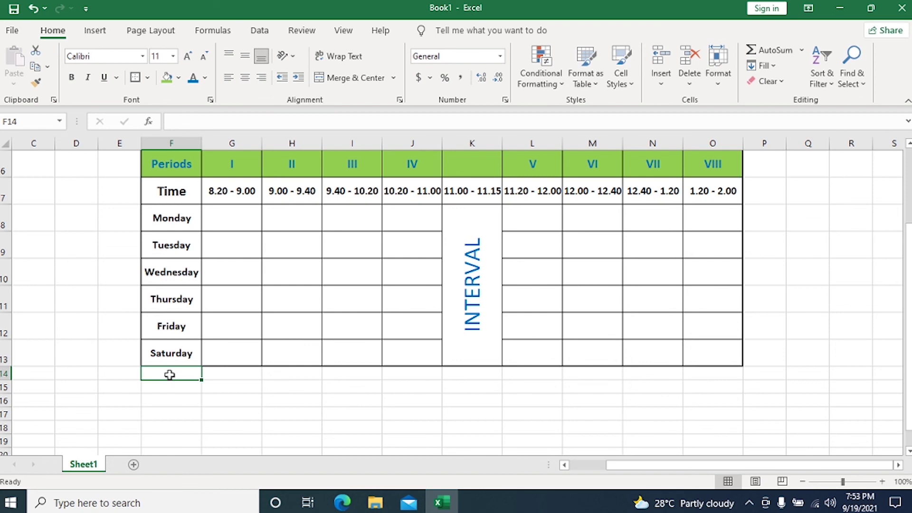
{"action": "left_click_drag", "start_coordinate": [169, 374], "coordinate": [718, 375]}
{"action": "left_click", "coordinate": [653, 427]}
{"action": "left_click_drag", "start_coordinate": [170, 375], "coordinate": [709, 372]}
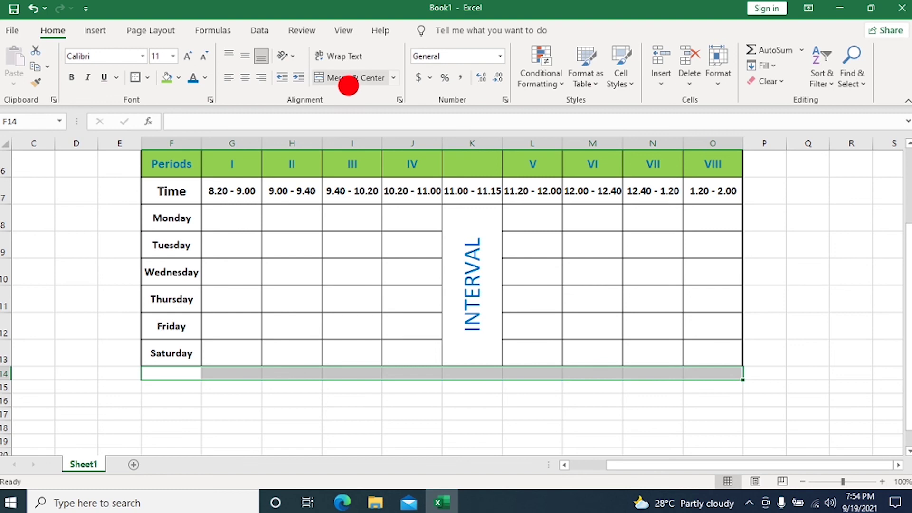
{"action": "left_click", "coordinate": [348, 85]}
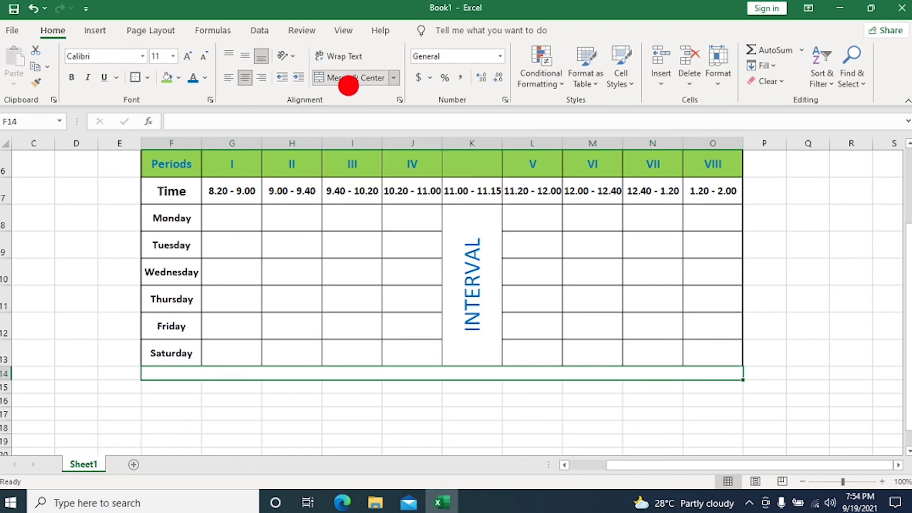
Enter the note "( Always write your Time-Table in Pencil)" in the merged row 14 cell below the table
{"action": "double_click", "coordinate": [449, 371]}
{"action": "type", "text": "("}
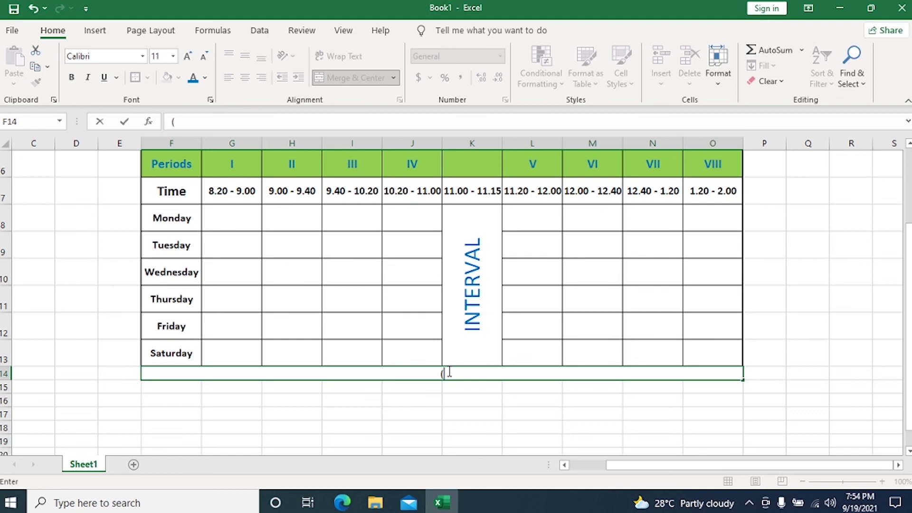
{"action": "type", "text": " Always write"}
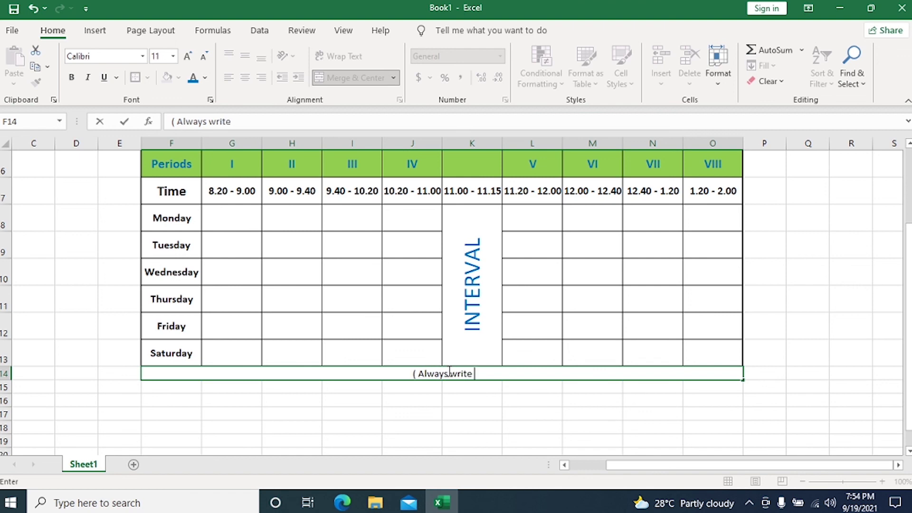
{"action": "type", "text": " yo"}
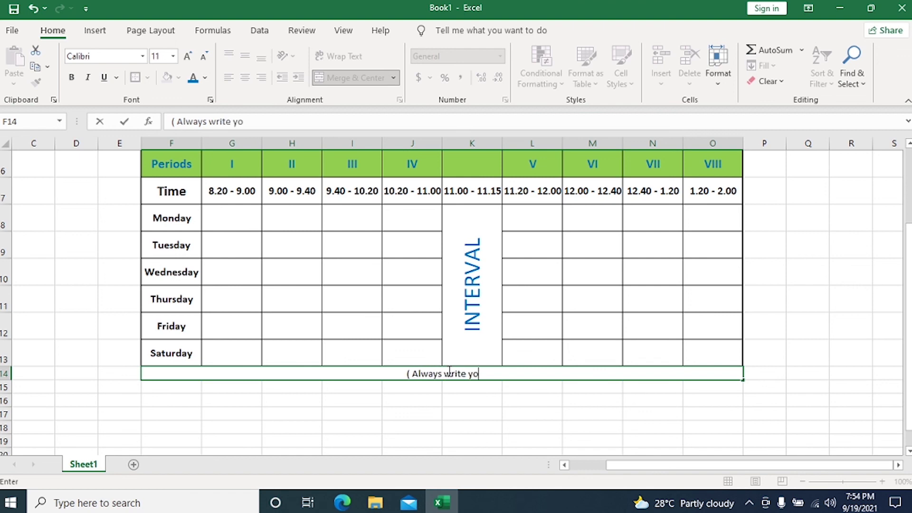
{"action": "type", "text": "ur Tim"}
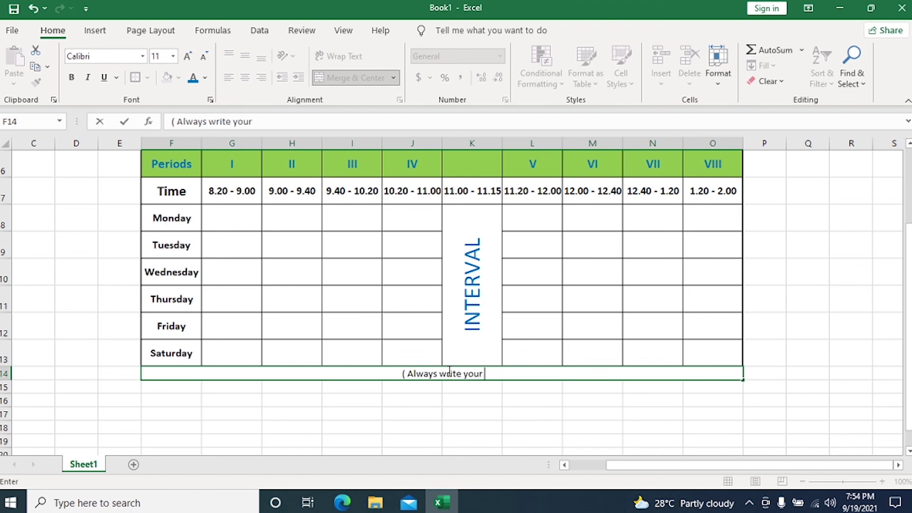
{"action": "type", "text": "e="}
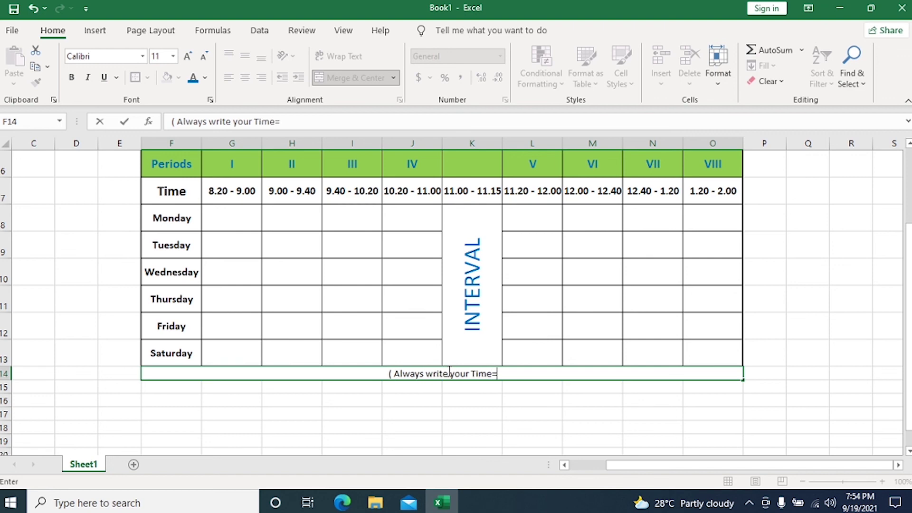
{"action": "key", "text": "BackSpace"}
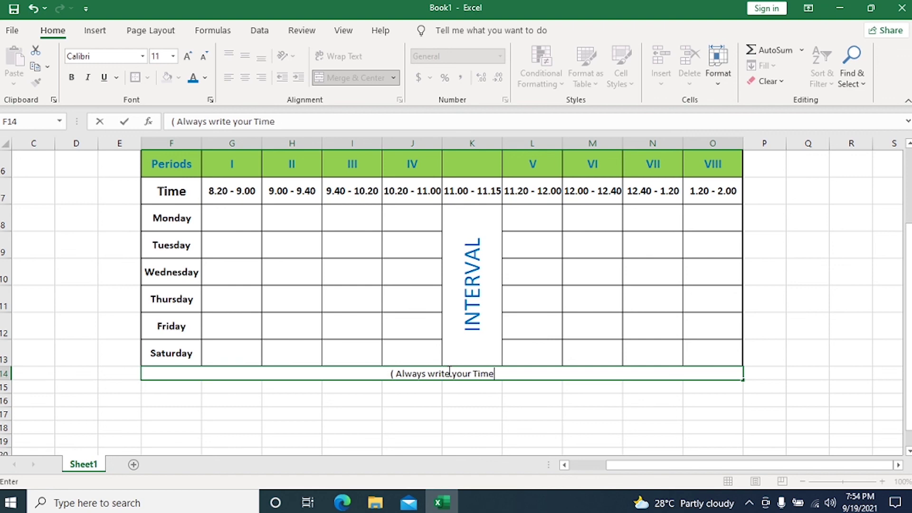
{"action": "type", "text": "-Table"}
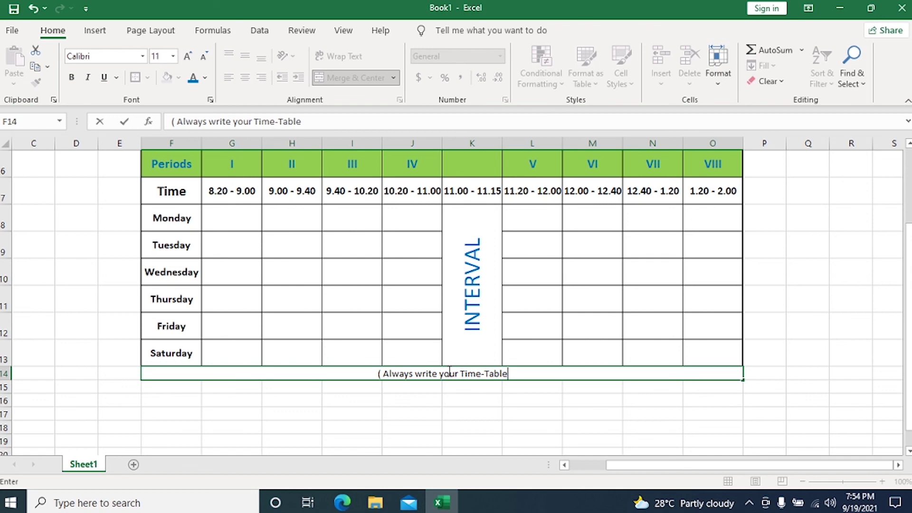
{"action": "type", "text": " in Pencil"}
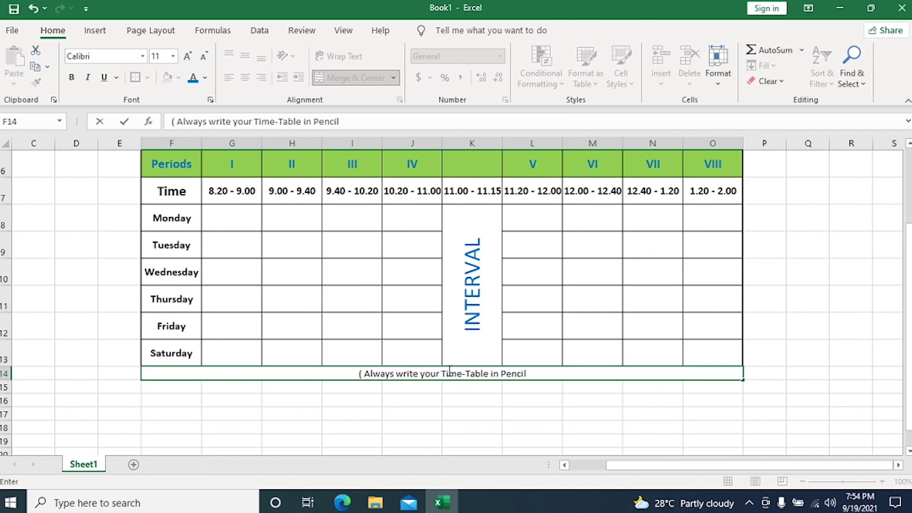
{"action": "type", "text": ")"}
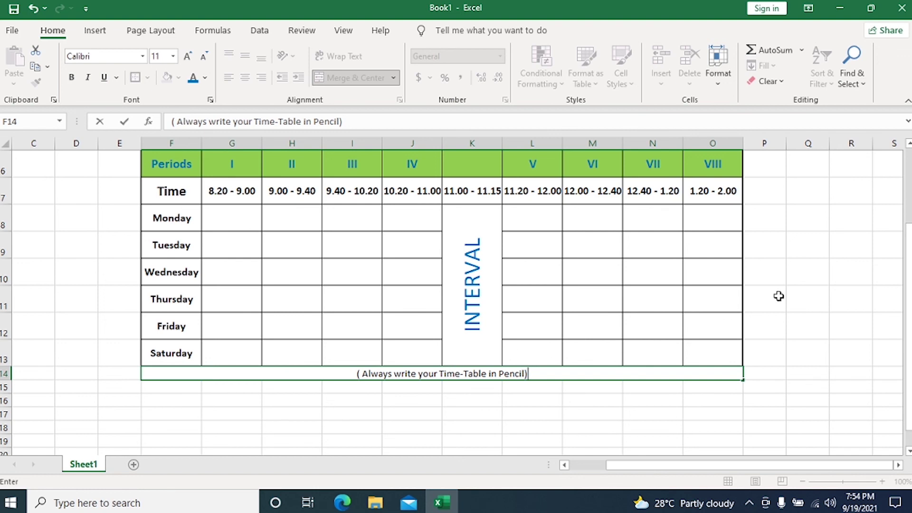
{"action": "left_click", "coordinate": [794, 293]}
Color the pencil note below the time table with the standard red font color
{"action": "left_click", "coordinate": [393, 376]}
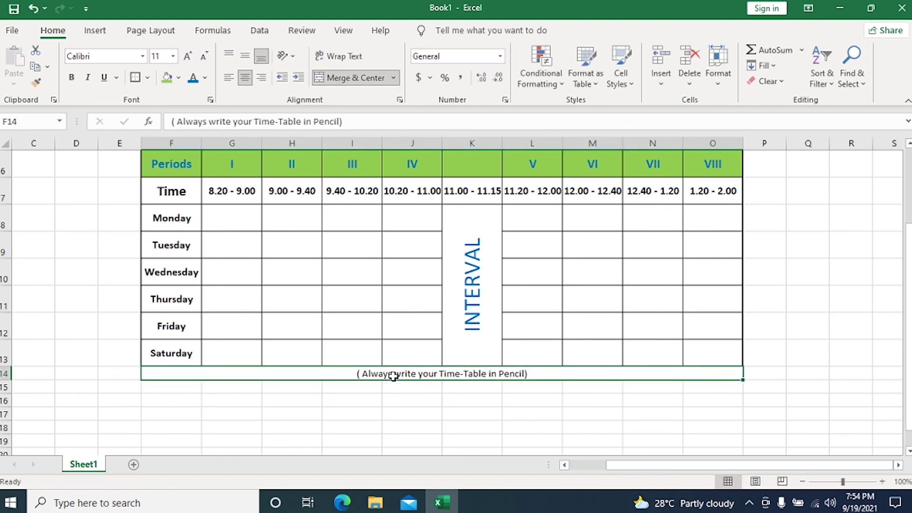
{"action": "left_click", "coordinate": [205, 79]}
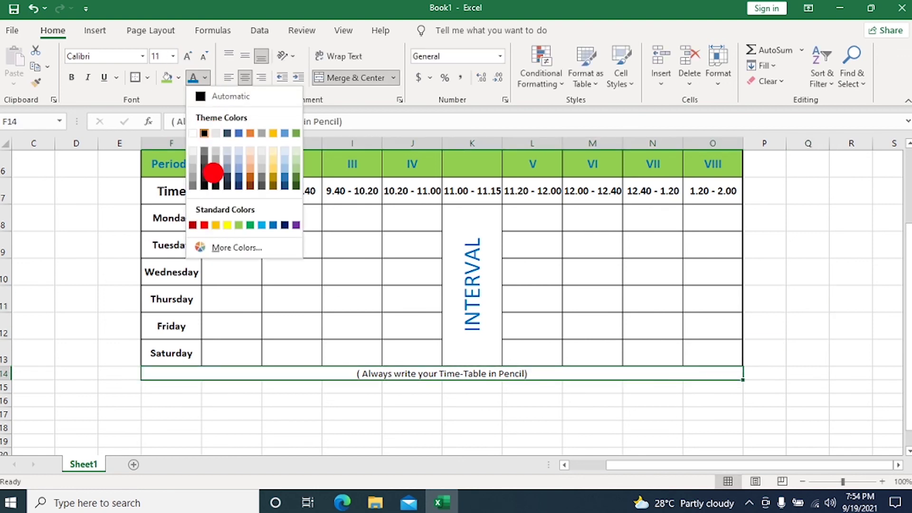
{"action": "left_click", "coordinate": [205, 227]}
{"action": "left_click", "coordinate": [801, 338]}
{"action": "left_click_drag", "start_coordinate": [906, 363], "coordinate": [908, 336]}
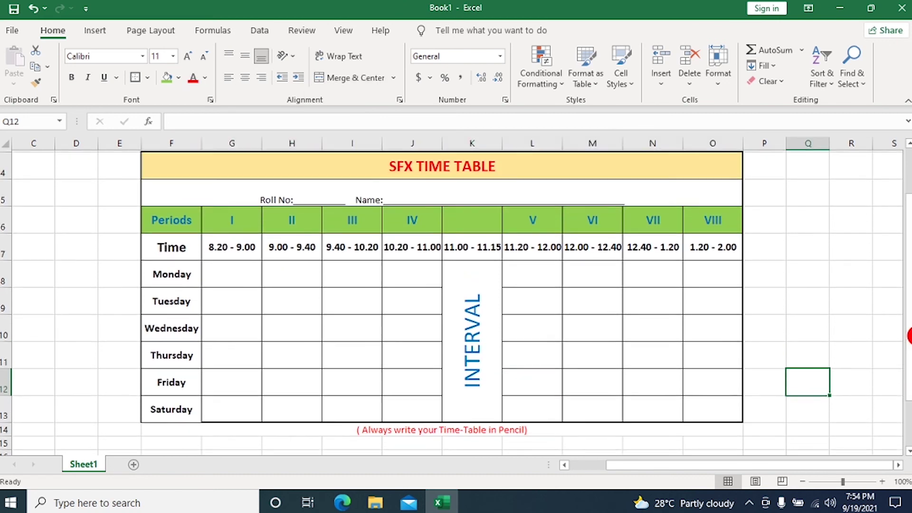